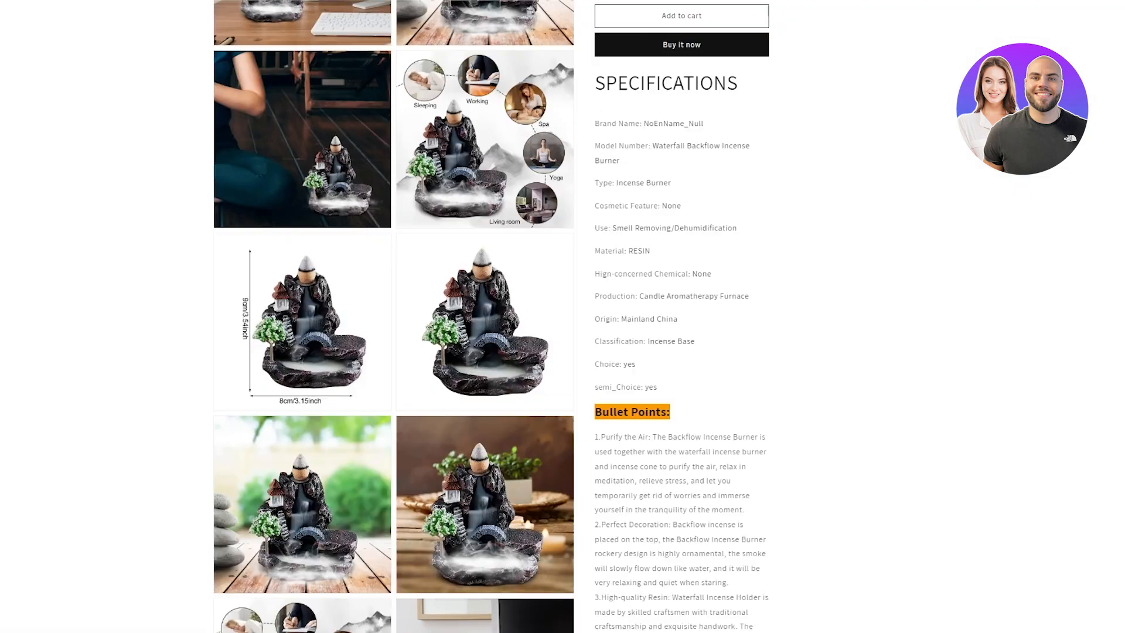
Look through the Ceramic Waterfall Incense Burner page, from images and specifications to the related products.
scroll(644, 234, "up", 10)
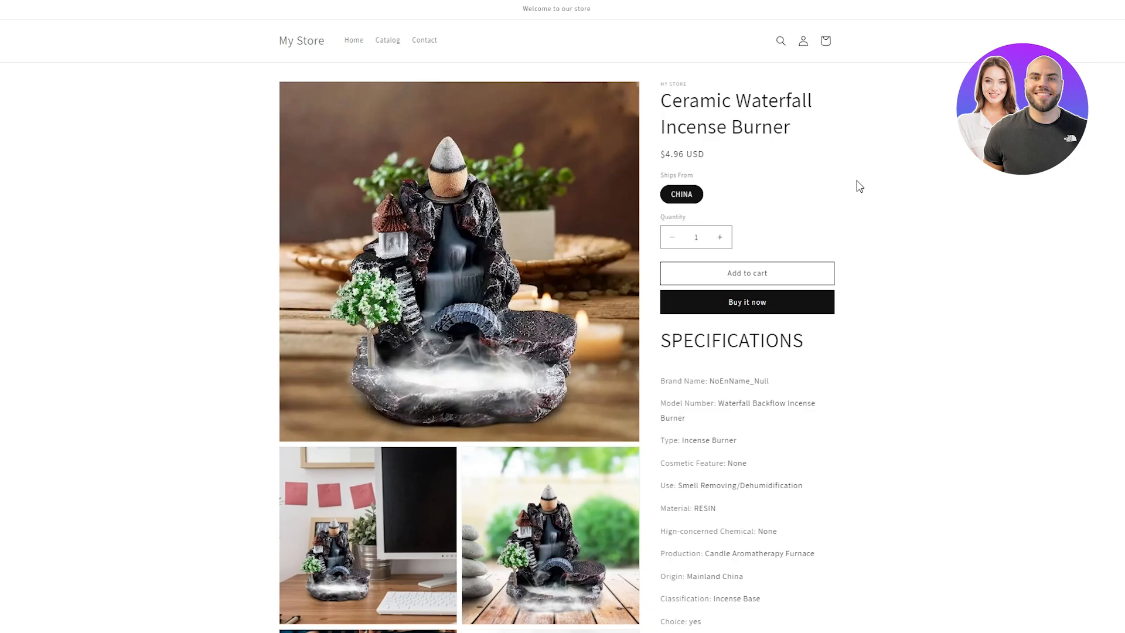
key("ctrl+plus")
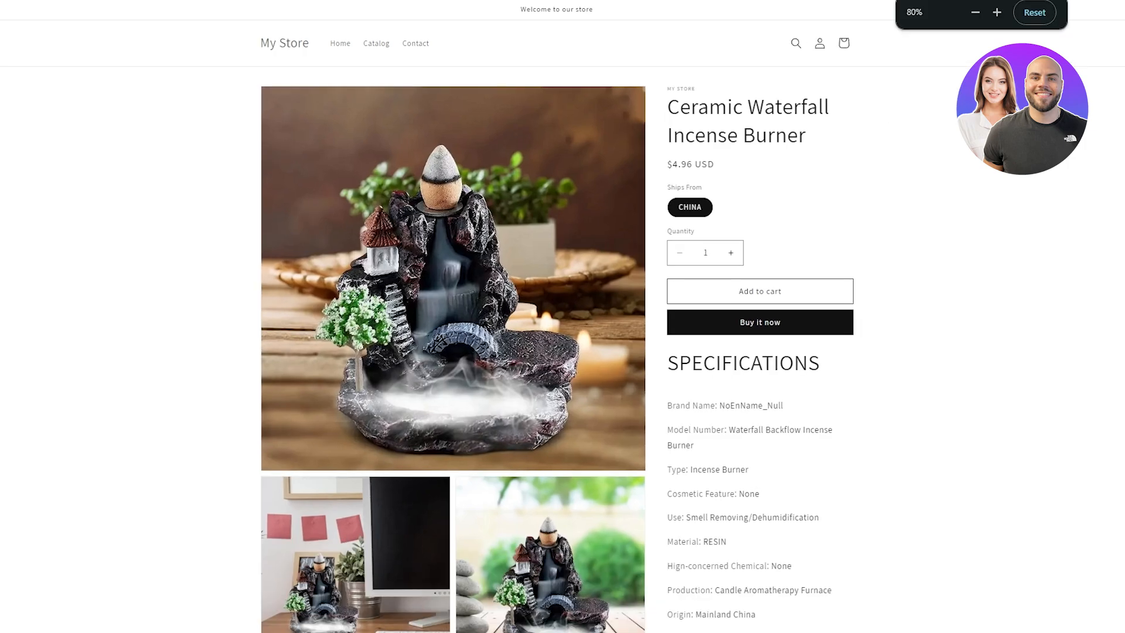
left_click(1038, 21)
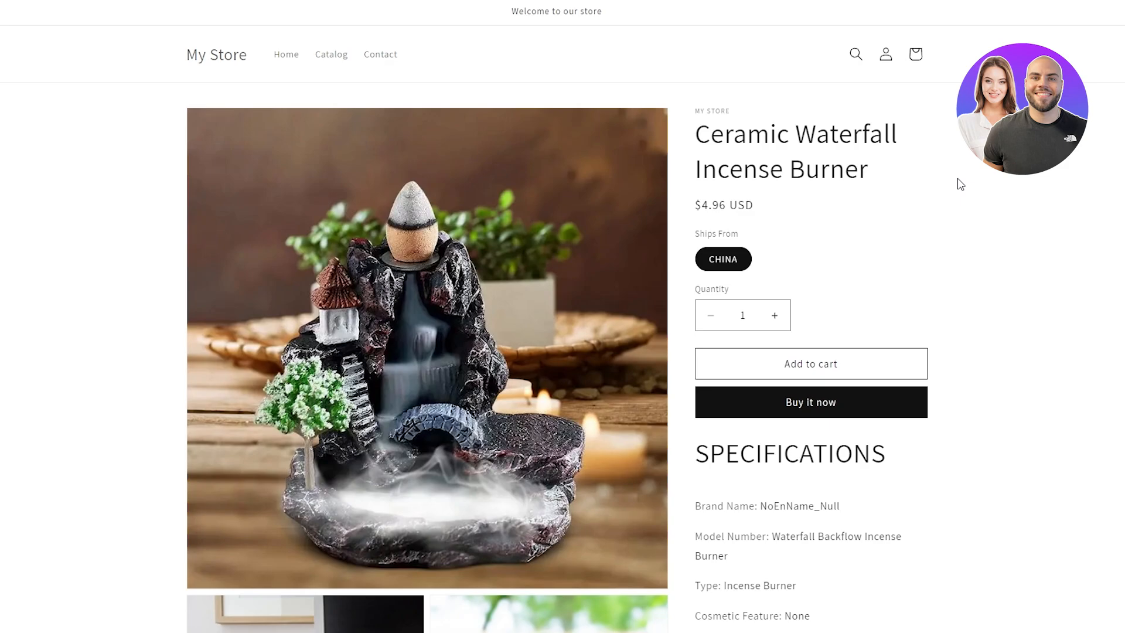
scroll(960, 184, "down", 10)
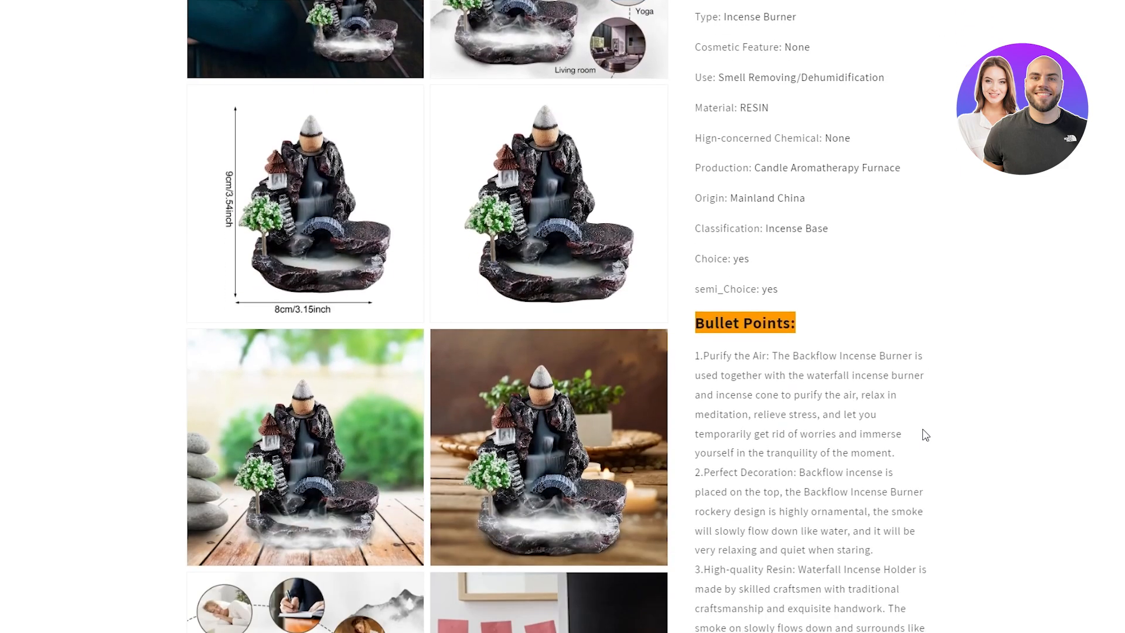
scroll(967, 434, "down", 17)
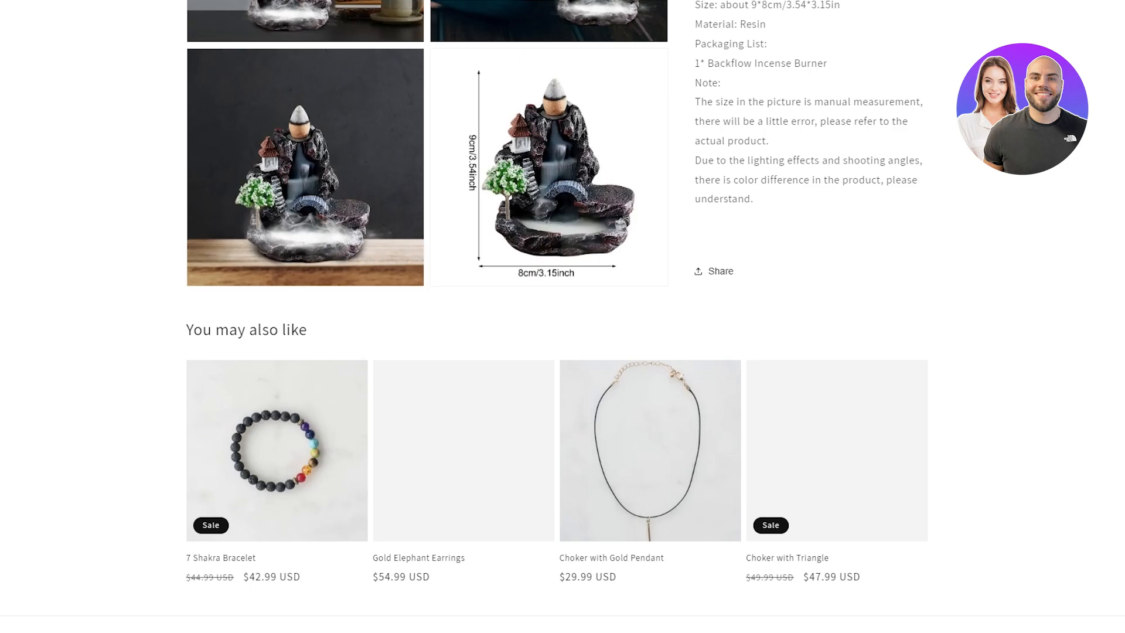
scroll(908, 271, "down", 3)
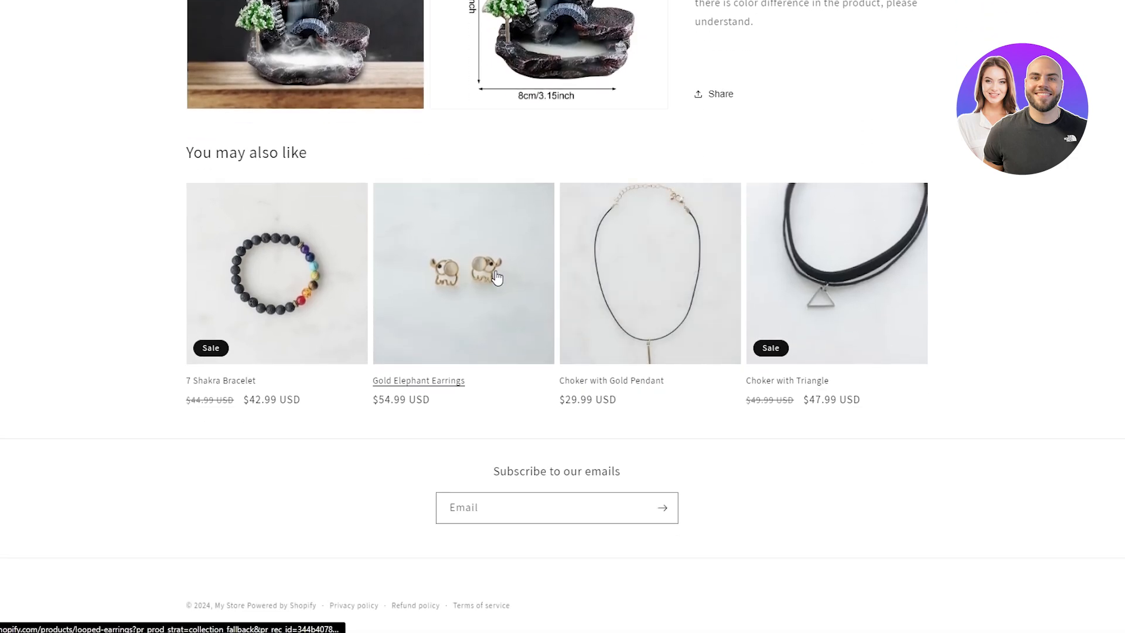
Open the Gold Elephant Earrings product from the related items and look over its page.
left_click(497, 277)
scroll(938, 316, "down", 2)
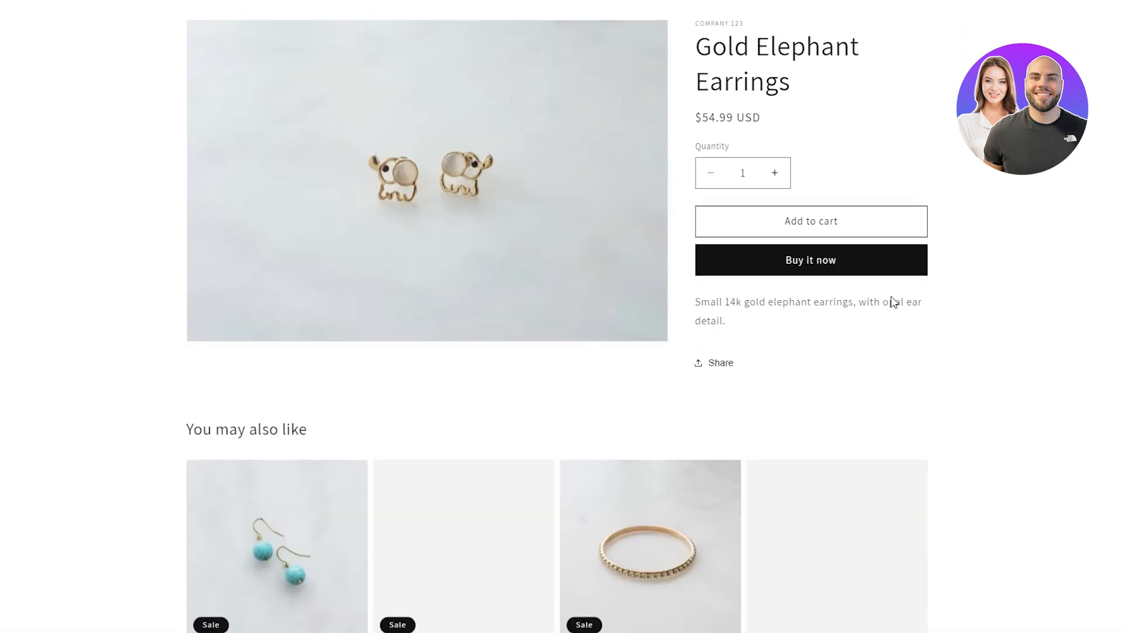
scroll(984, 371, "down", 5)
scroll(984, 372, "up", 7)
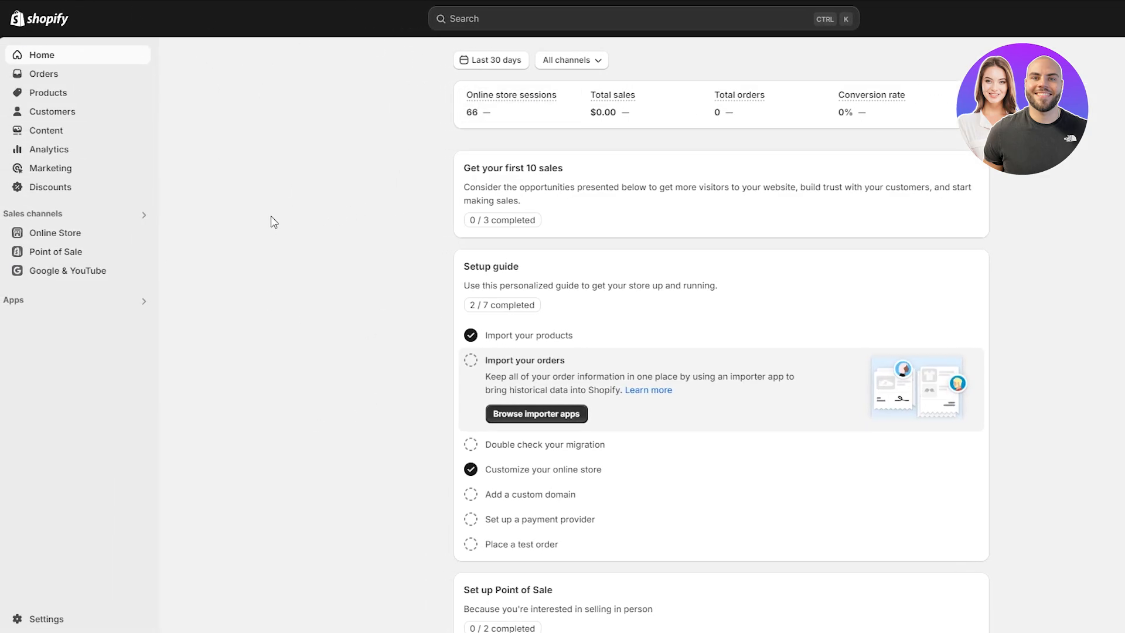
Open the Shopify App Store from the store admin's recommended apps.
left_click(17, 305)
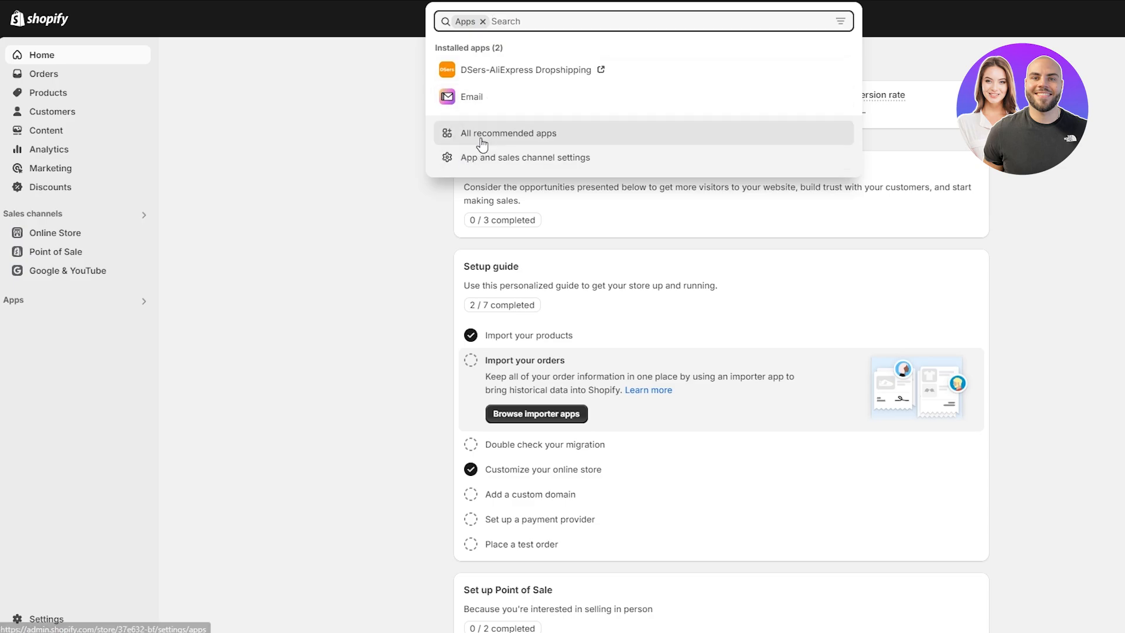
left_click(508, 141)
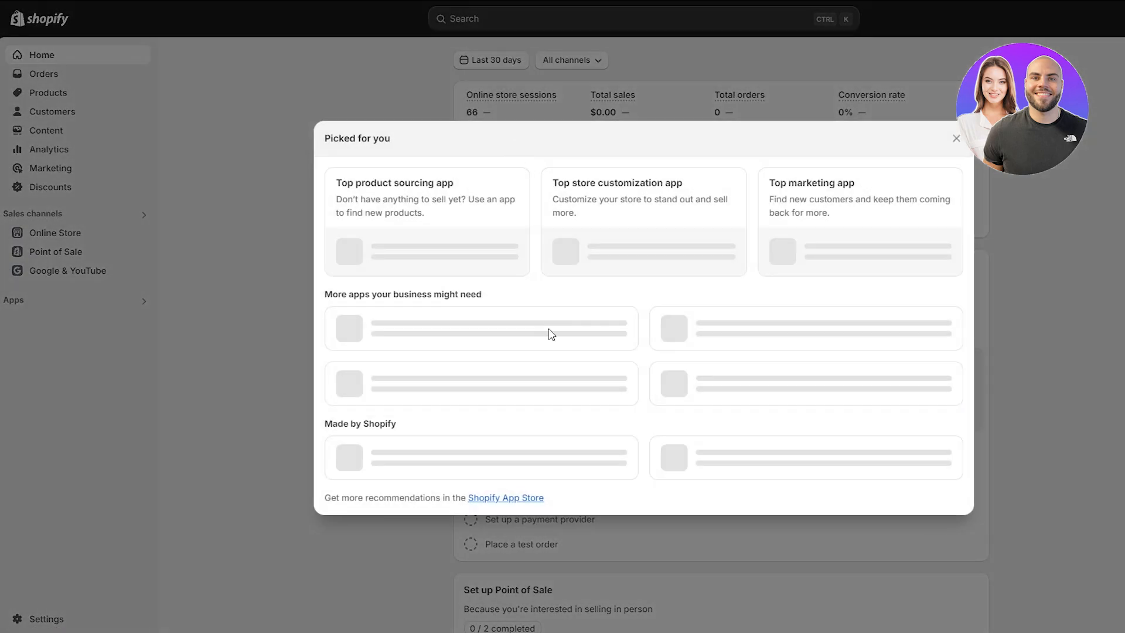
left_click(497, 499)
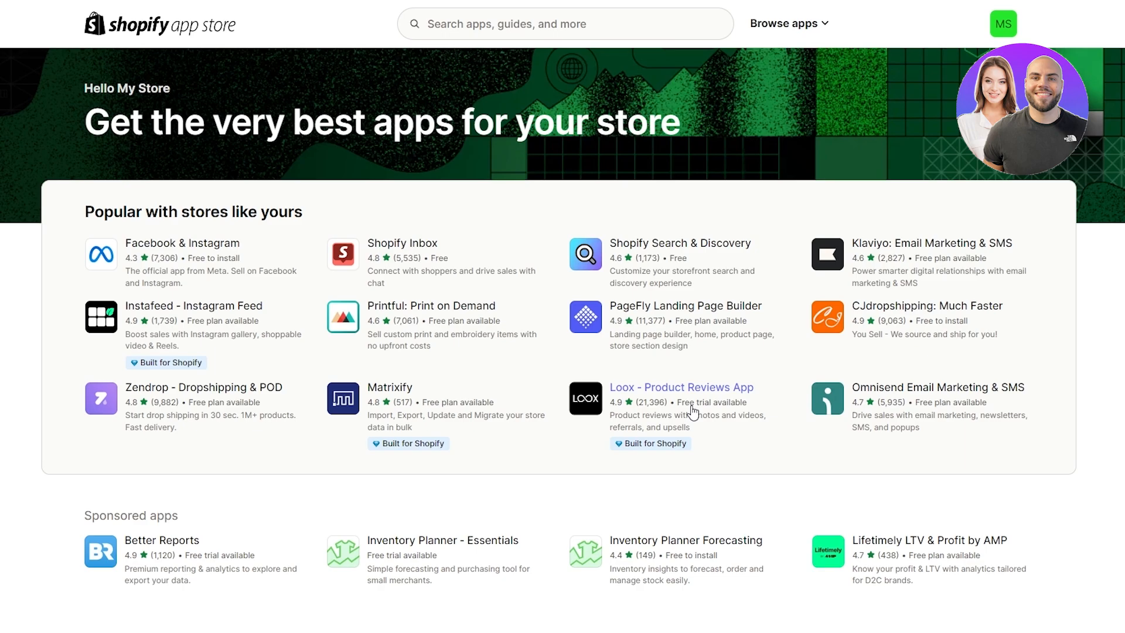
Search the Shopify App Store for product review apps.
left_click(528, 34)
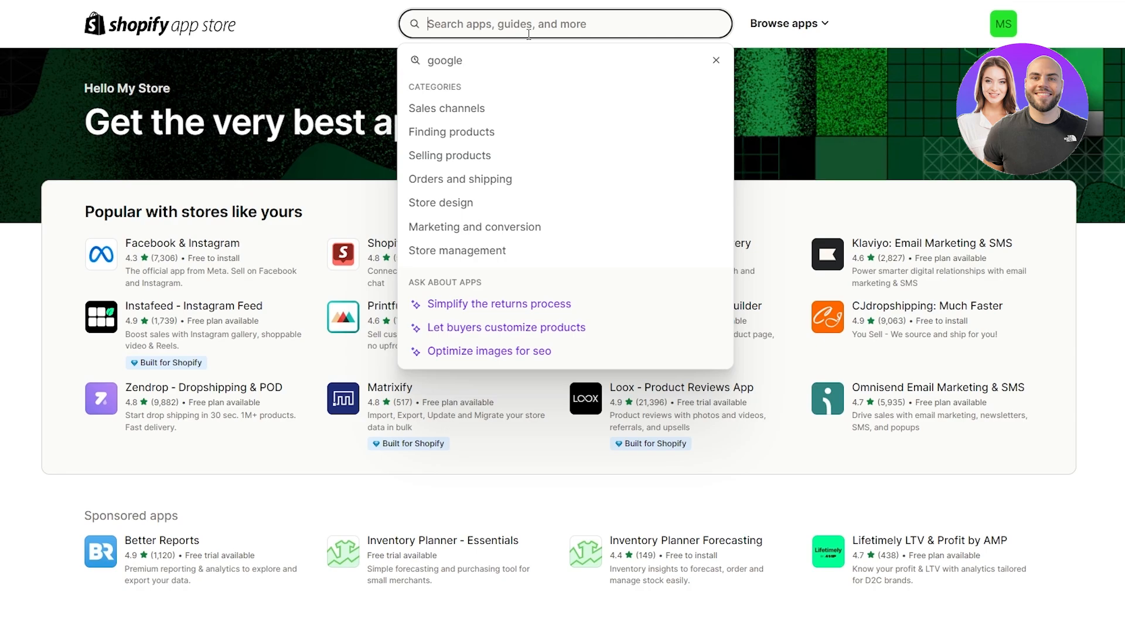
type("prod")
key("Return")
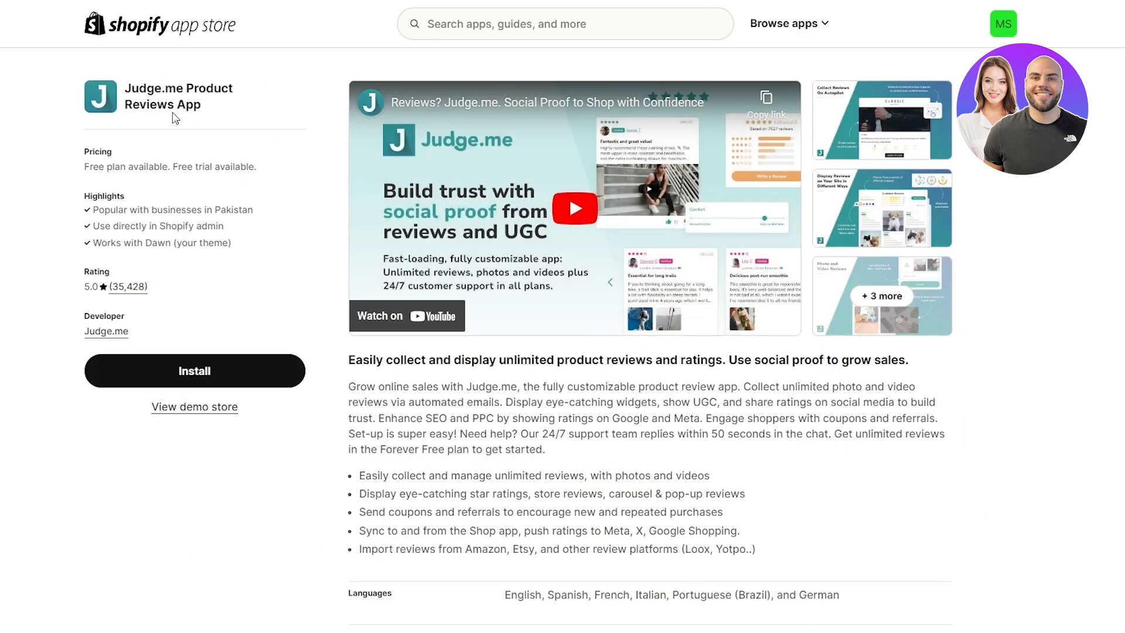
Examine the Judge.me Product Reviews App listing, including its SEO tools and ways to collect reviews.
left_click_drag(135, 88, 301, 105)
left_click(297, 107)
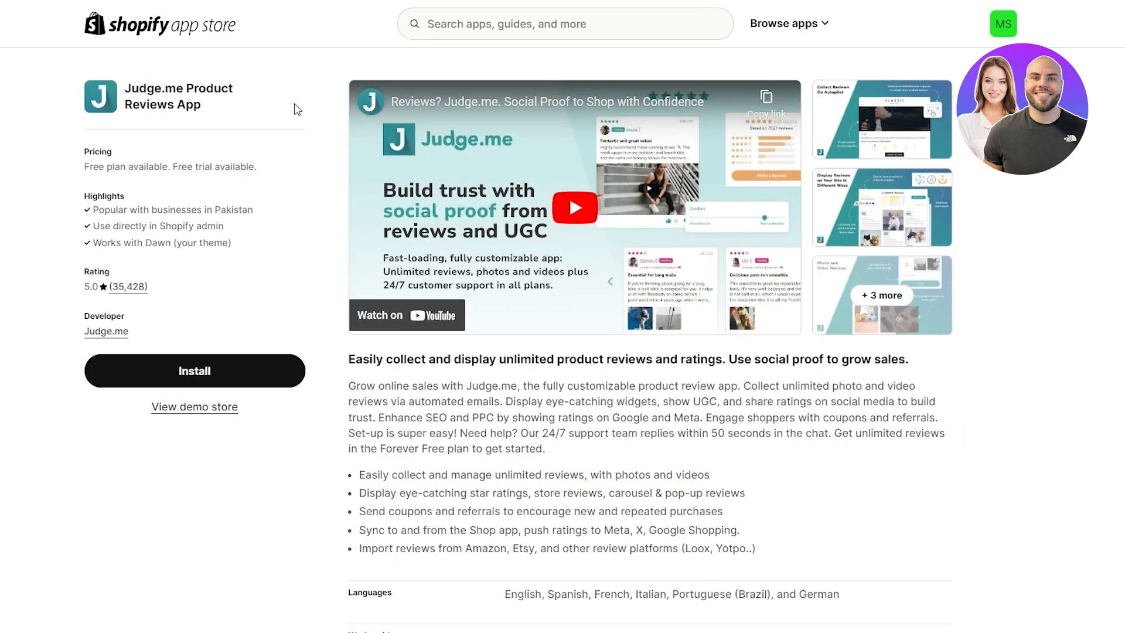
scroll(350, 281, "down", 3)
scroll(350, 281, "down", 3)
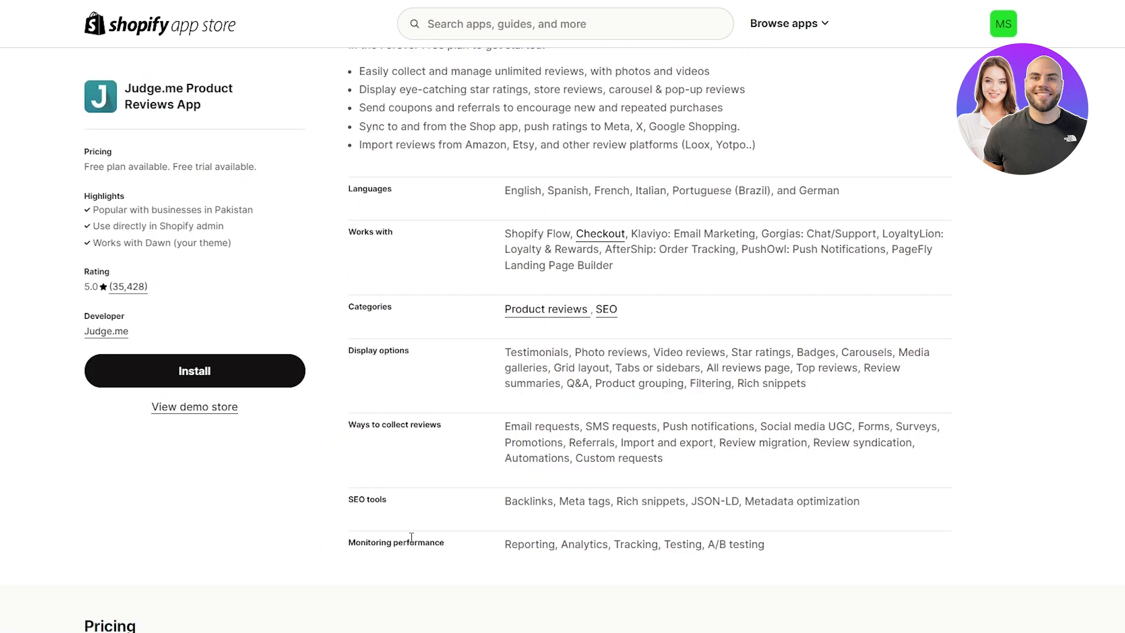
left_click_drag(355, 499, 411, 504)
left_click(358, 423)
left_click_drag(358, 423, 692, 479)
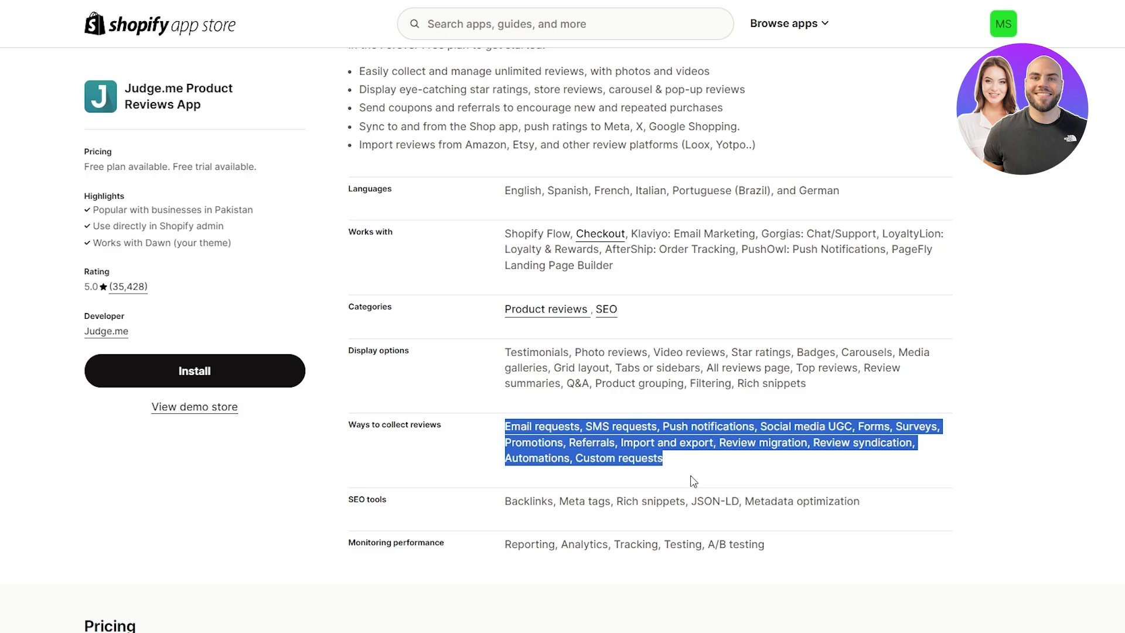
left_click(549, 458)
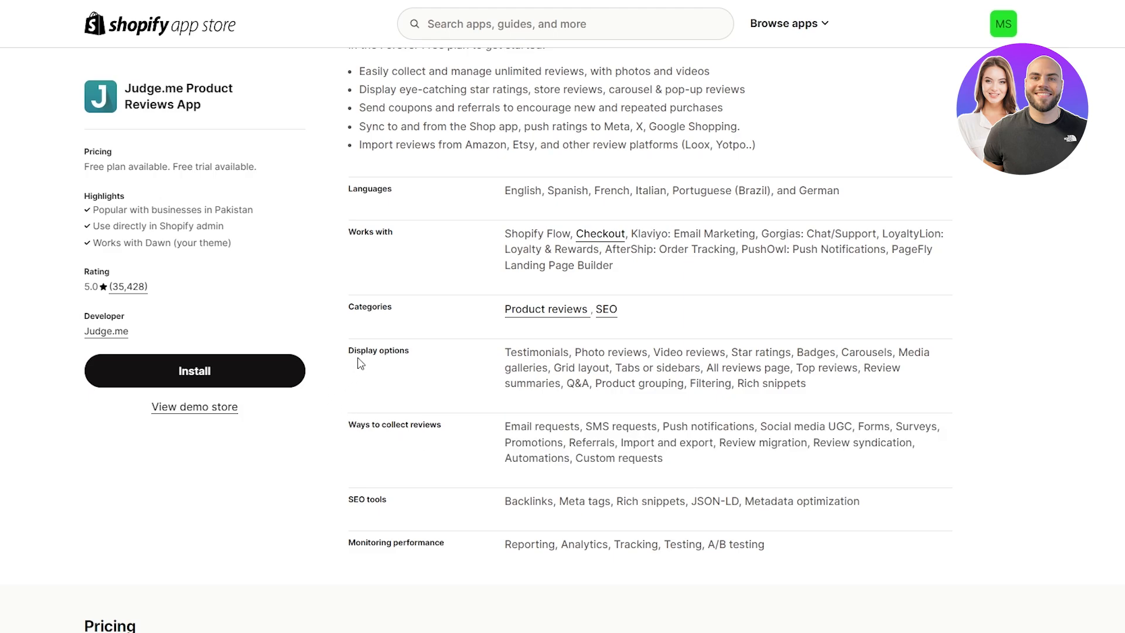
Read the Judge.me display options, such as video reviews, star ratings and carousels, and return to the listing's overview.
left_click_drag(356, 351, 731, 352)
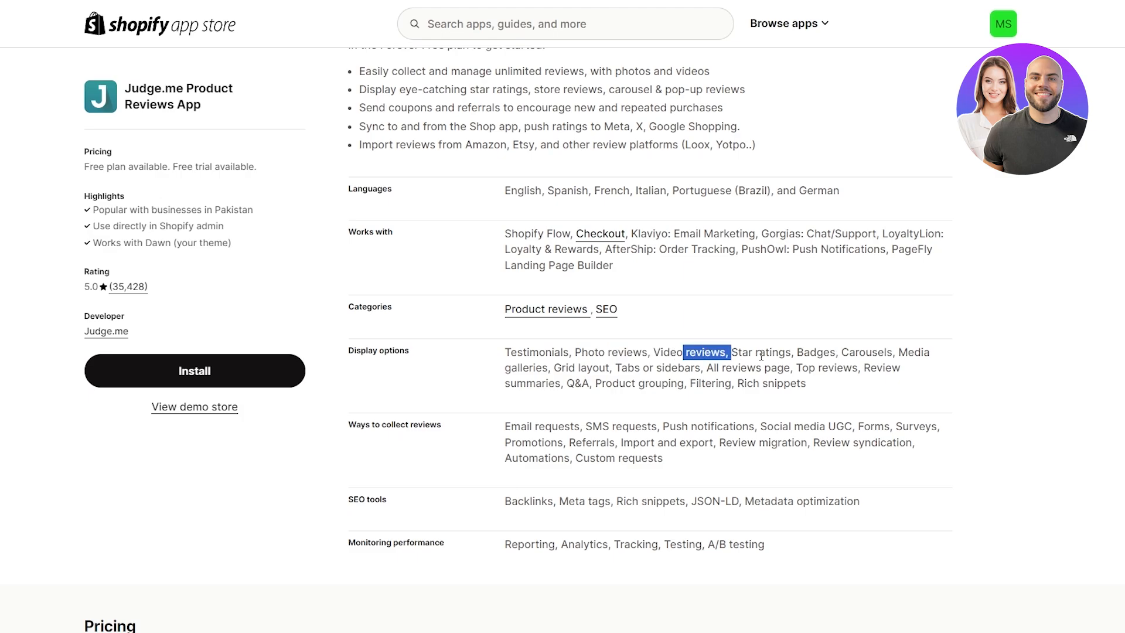
left_click(774, 355)
left_click_drag(844, 352, 893, 352)
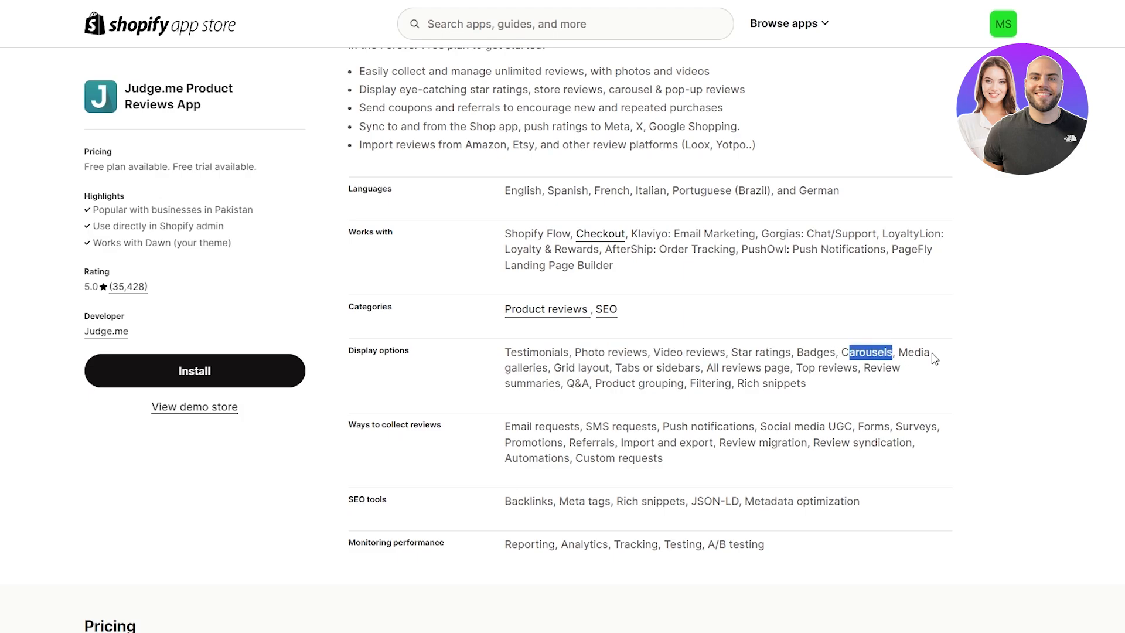
scroll(643, 405, "up", 1)
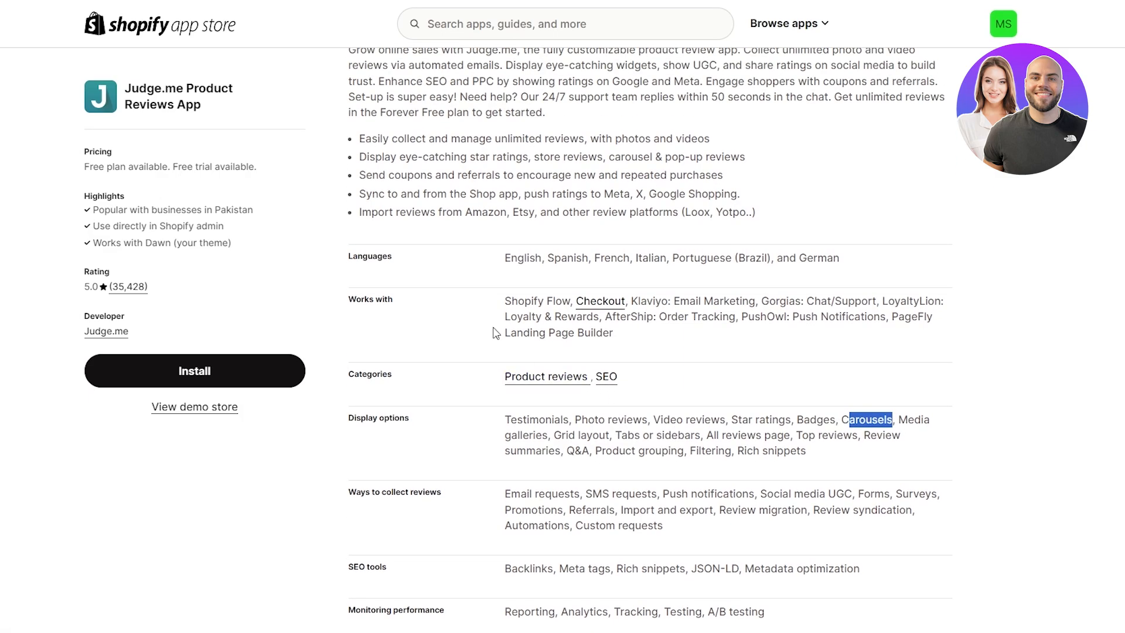
scroll(626, 542, "up", 4)
scroll(626, 542, "up", 1)
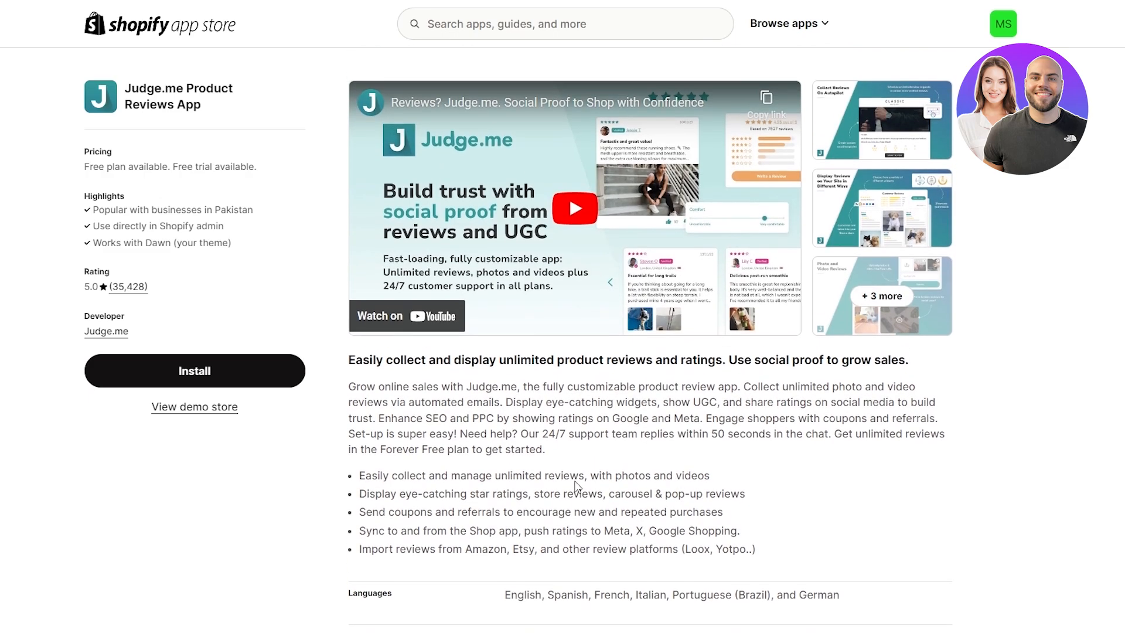
Preview the Judge.me promo video and browse the listing's screenshots on displaying reviews.
left_click(570, 233)
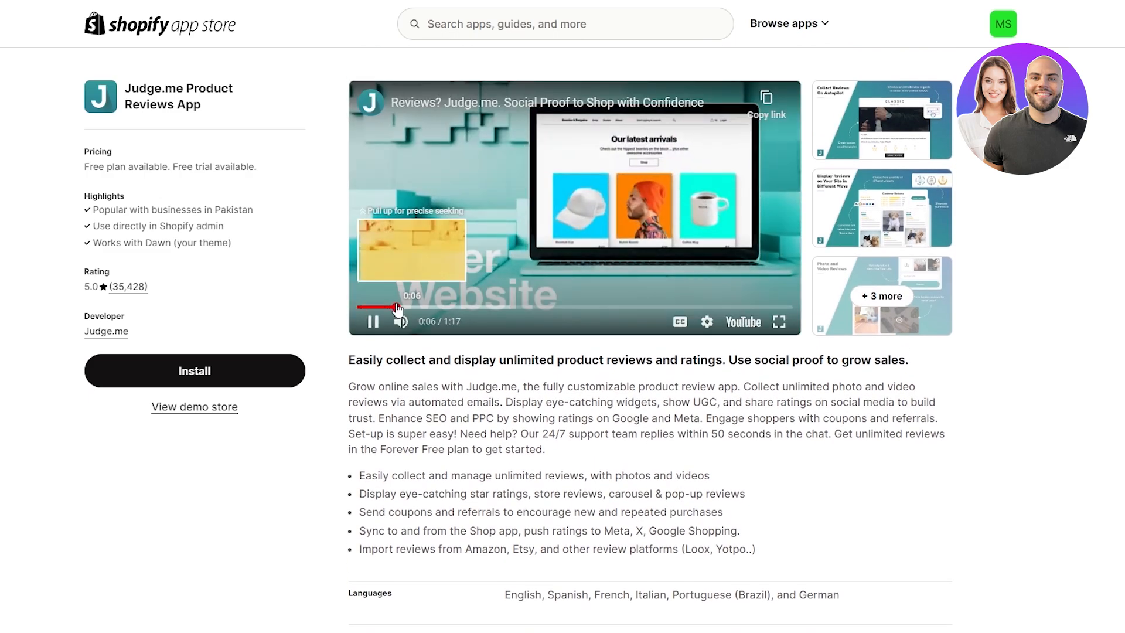
left_click(471, 307)
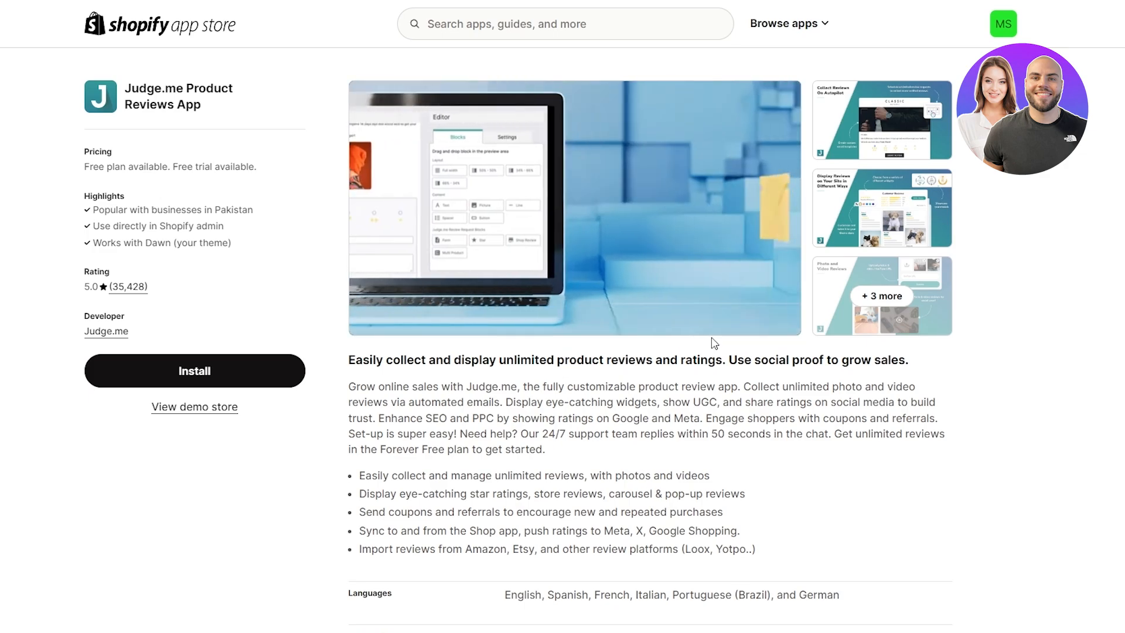
left_click(907, 217)
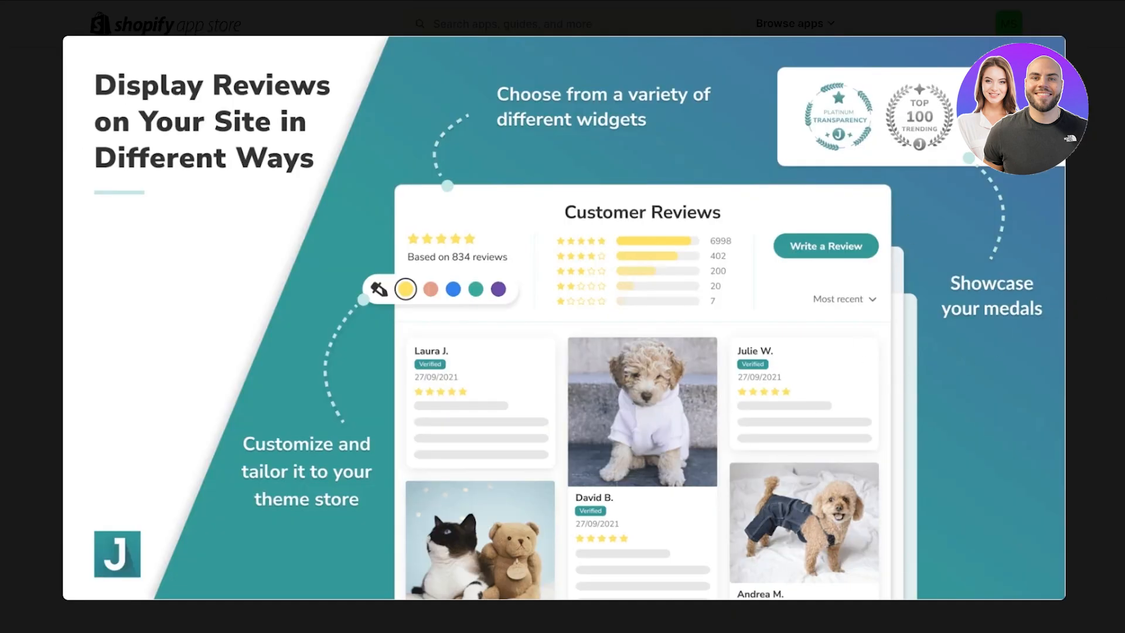
key("Right")
key("Right")
key("Escape")
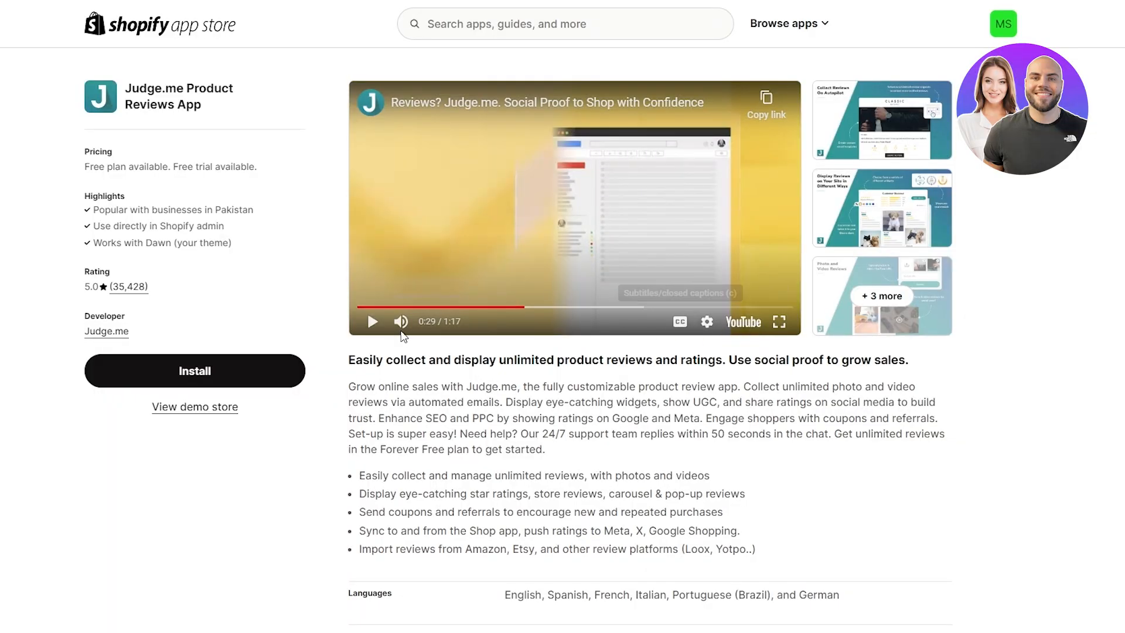
Start installing the Judge.me Product Reviews App.
left_click(184, 375)
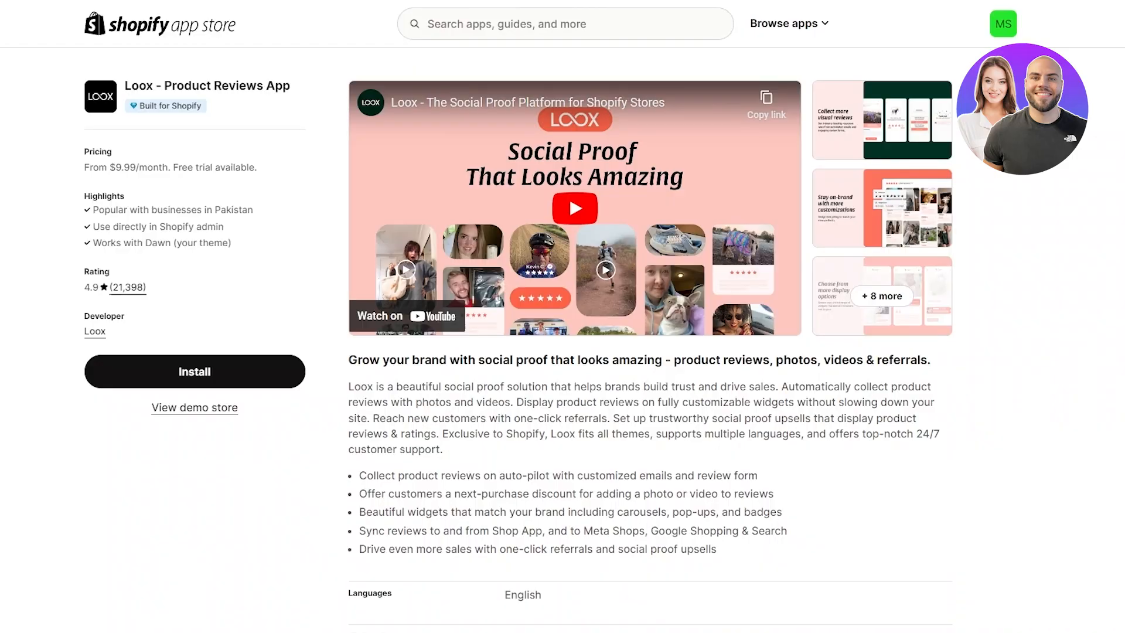
Review the Loox - Product Reviews App listing, checking its features and the Beginner plan's monthly price.
scroll(351, 349, "down", 15)
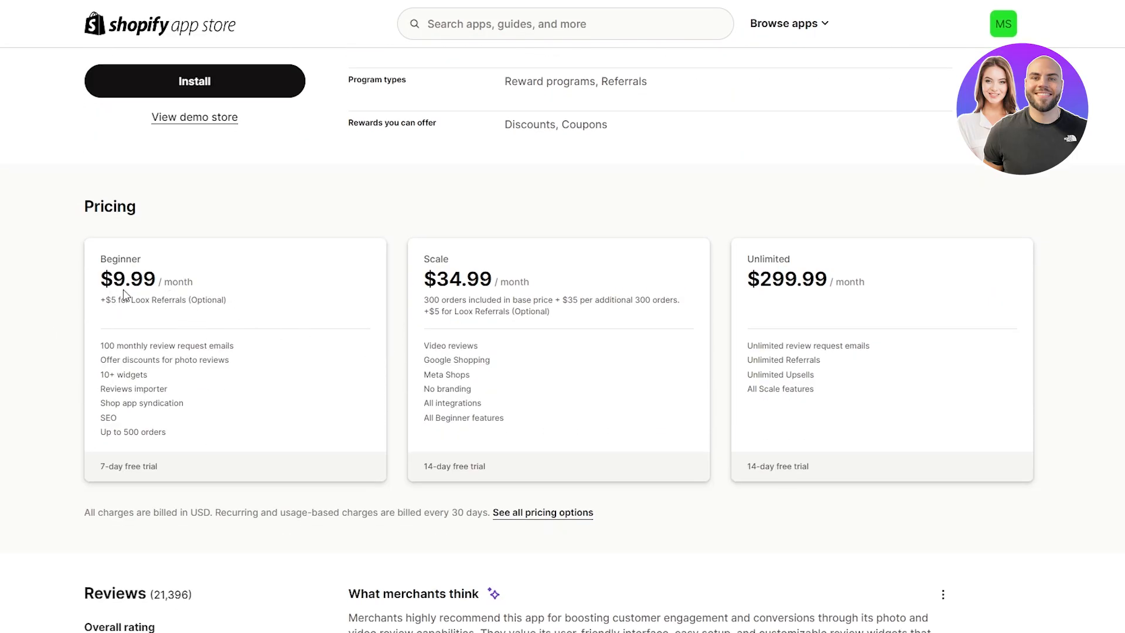
scroll(344, 337, "up", 10)
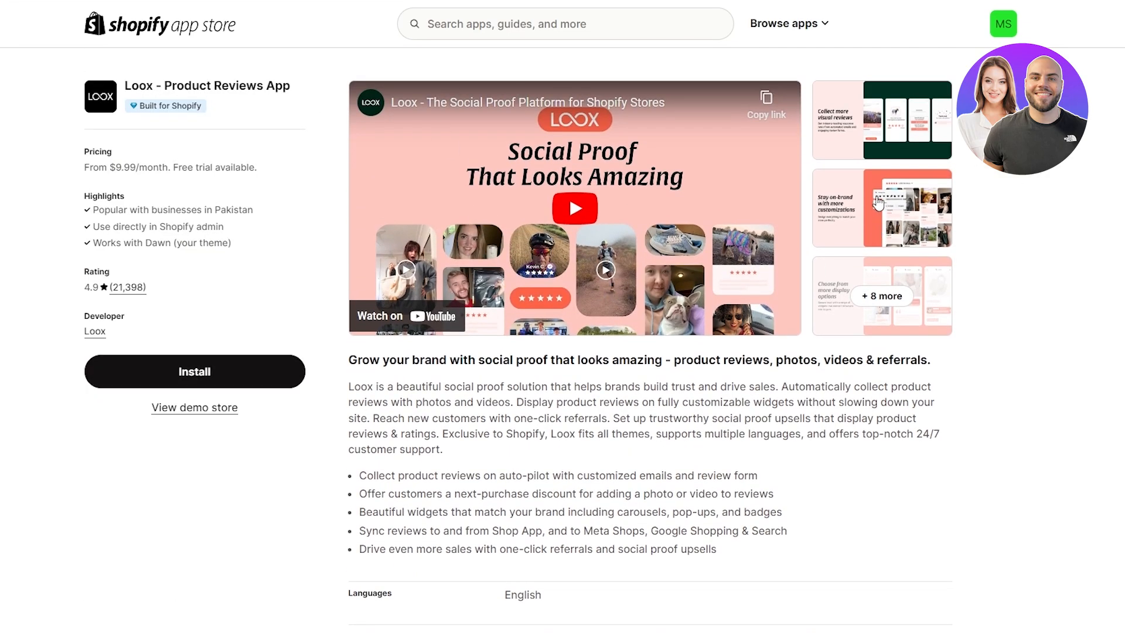
scroll(461, 375, "down", 14)
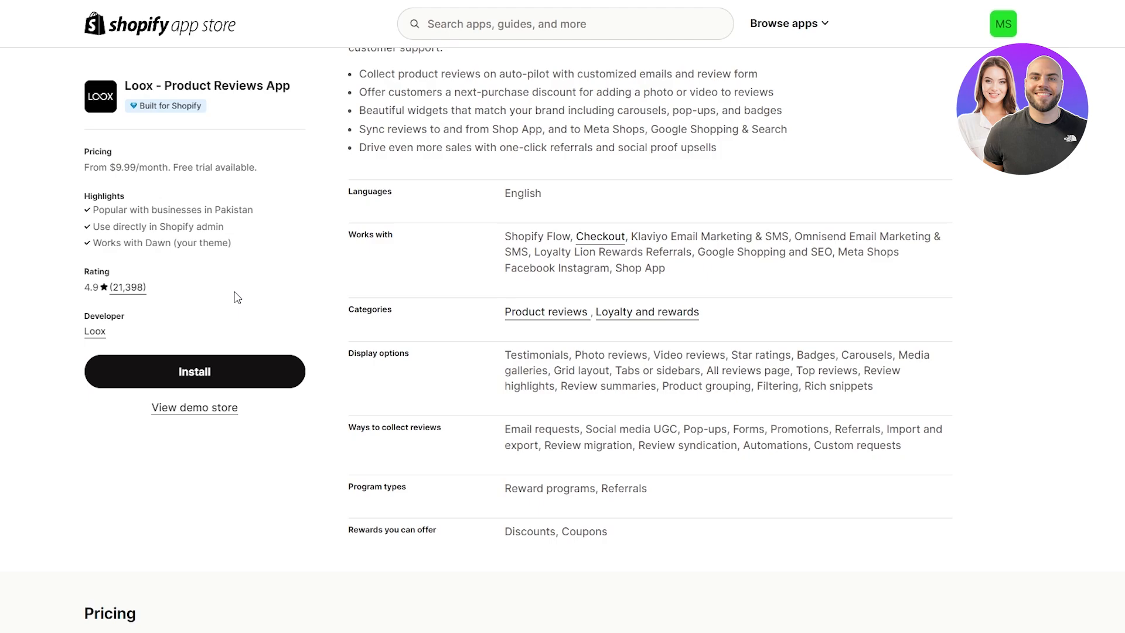
left_click_drag(114, 279, 157, 281)
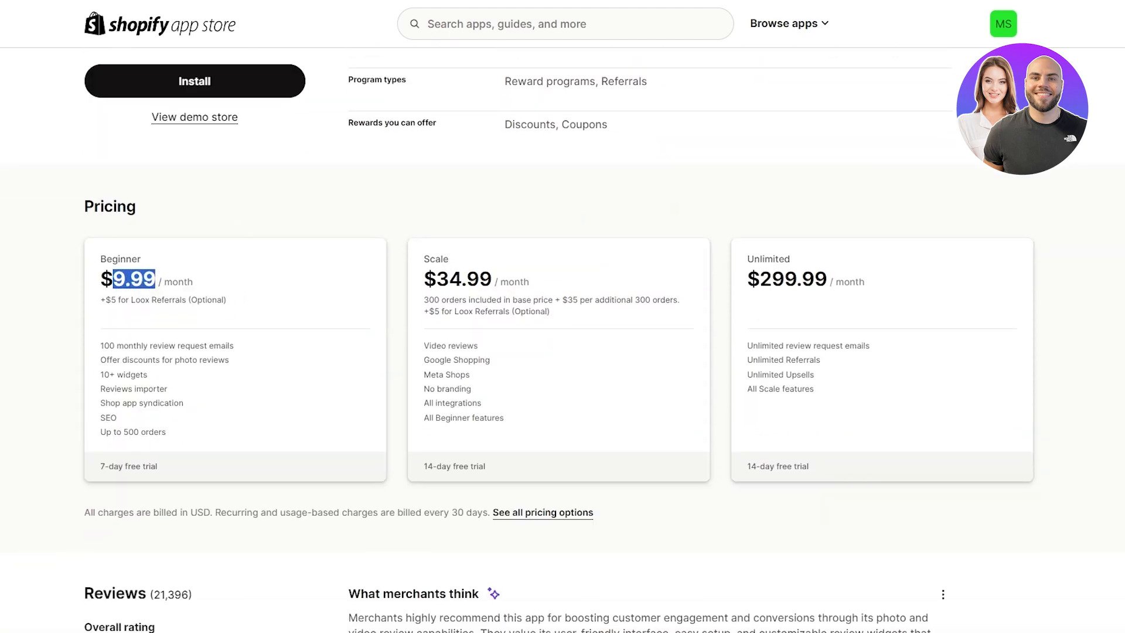
scroll(478, 346, "up", 7)
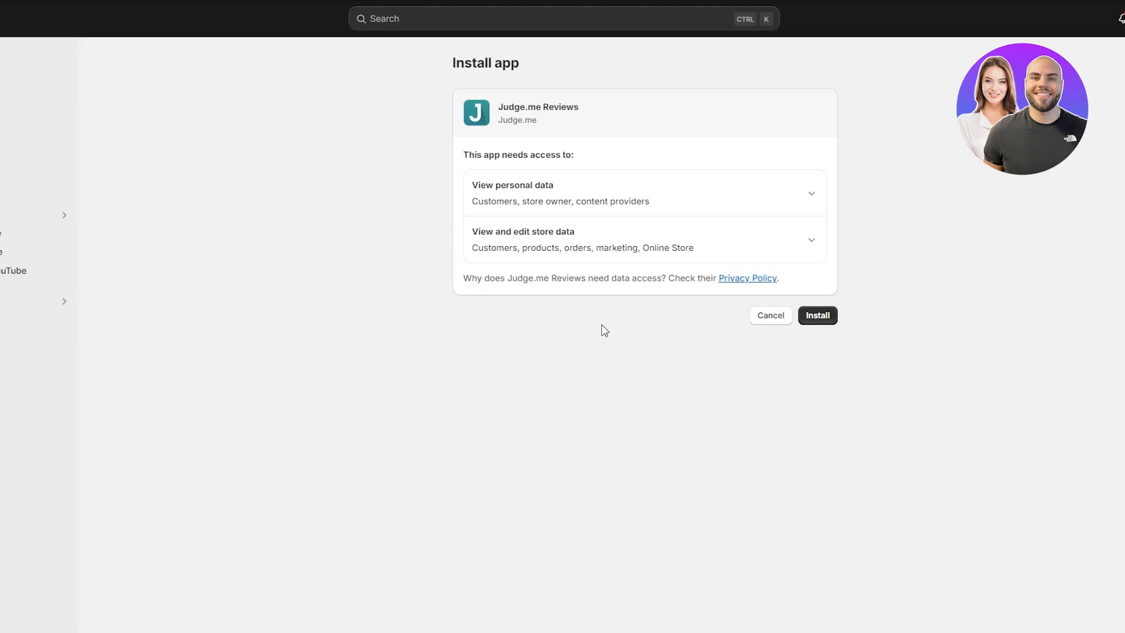
Approve the requested data access and install Judge.me Reviews on the store.
left_click(817, 316)
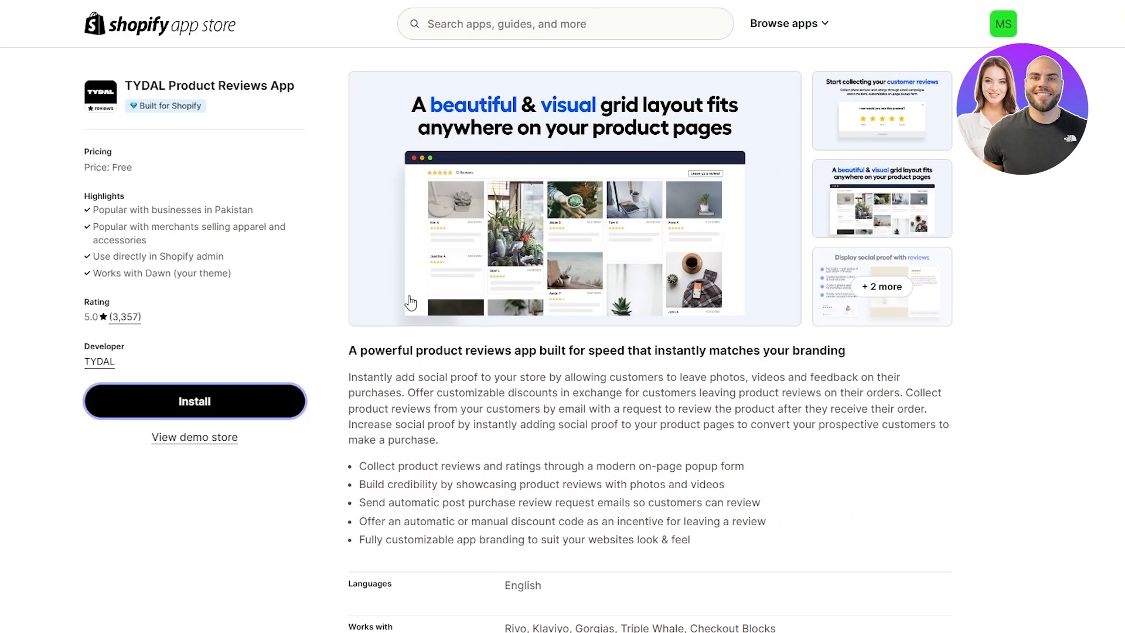
Examine the TYDAL Product Reviews App listing's display options, ways to collect reviews and compatible apps.
scroll(427, 314, "down", 6)
scroll(411, 283, "up", 1)
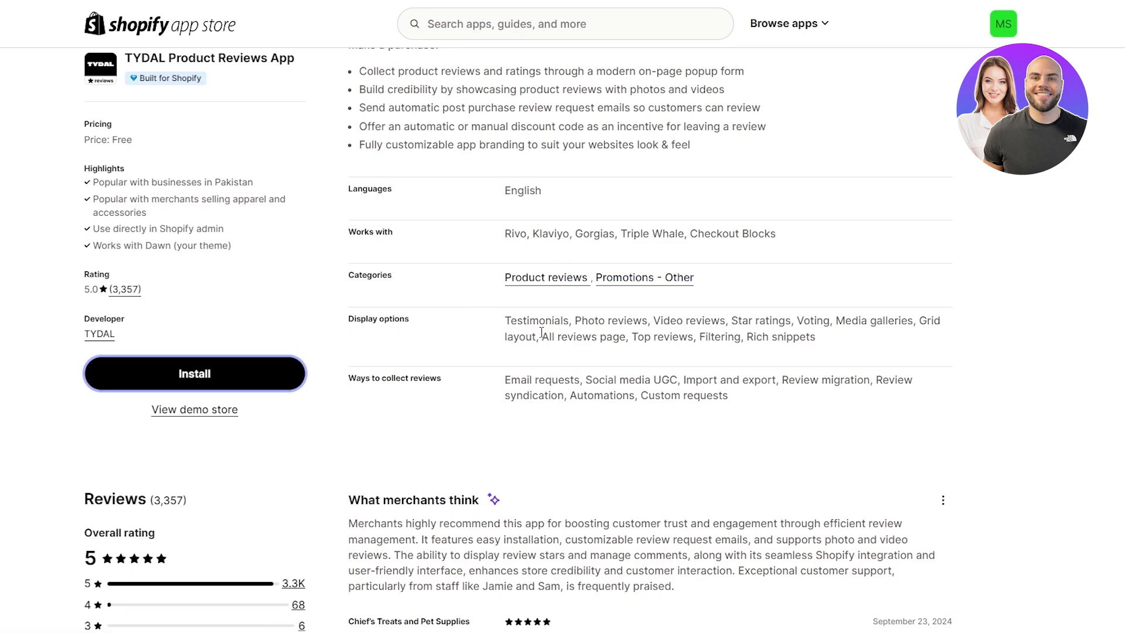
double_click(510, 321)
left_click_drag(582, 321, 708, 331)
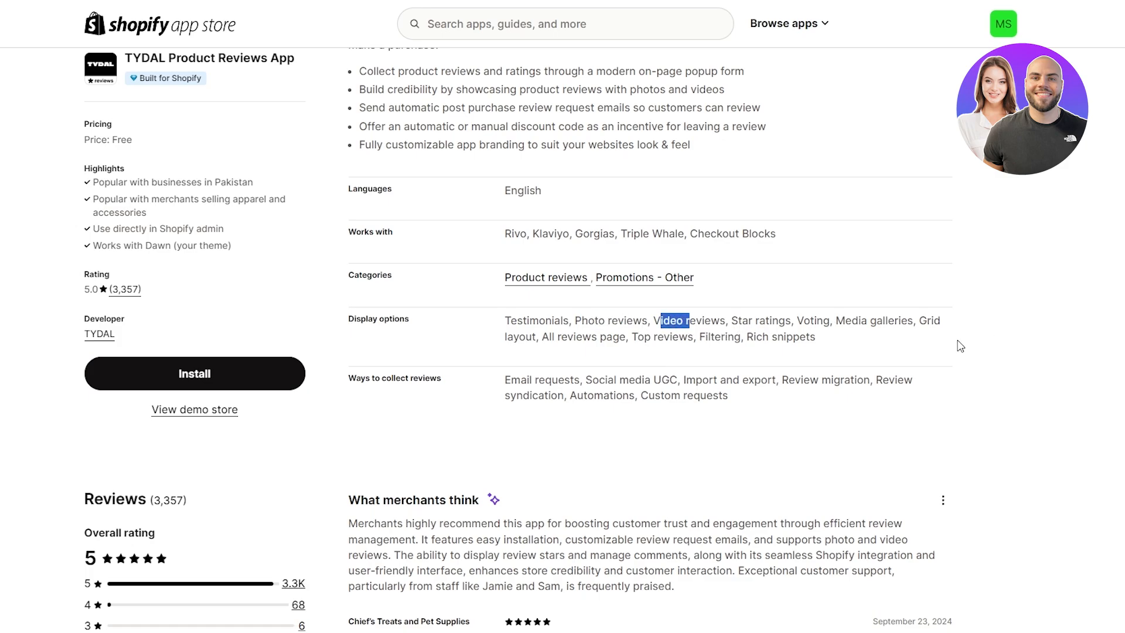
left_click_drag(511, 381, 752, 396)
left_click_drag(355, 229, 414, 238)
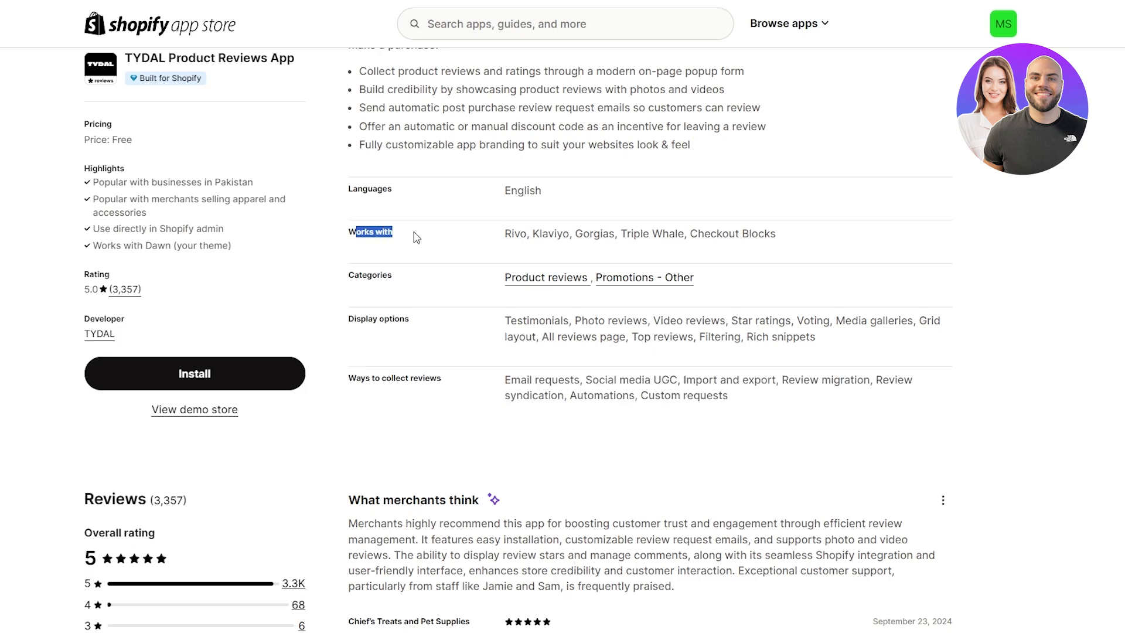
Check which apps the TYDAL Product Reviews App works with, including Gorgias and Rivo.
left_click_drag(505, 233, 616, 241)
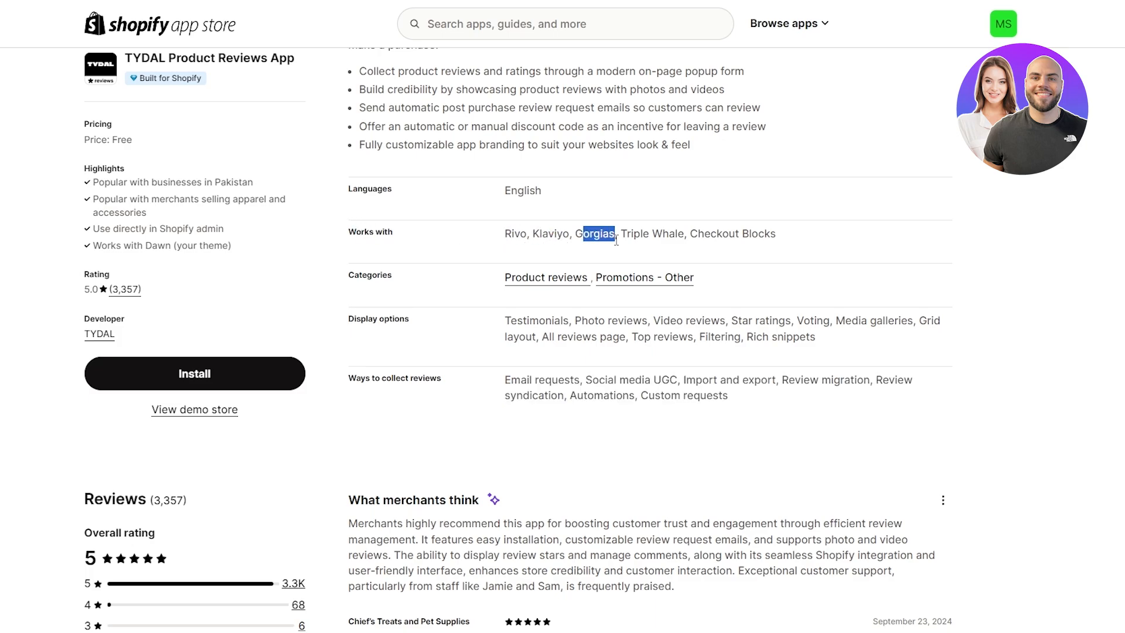
scroll(729, 238, "up", 2)
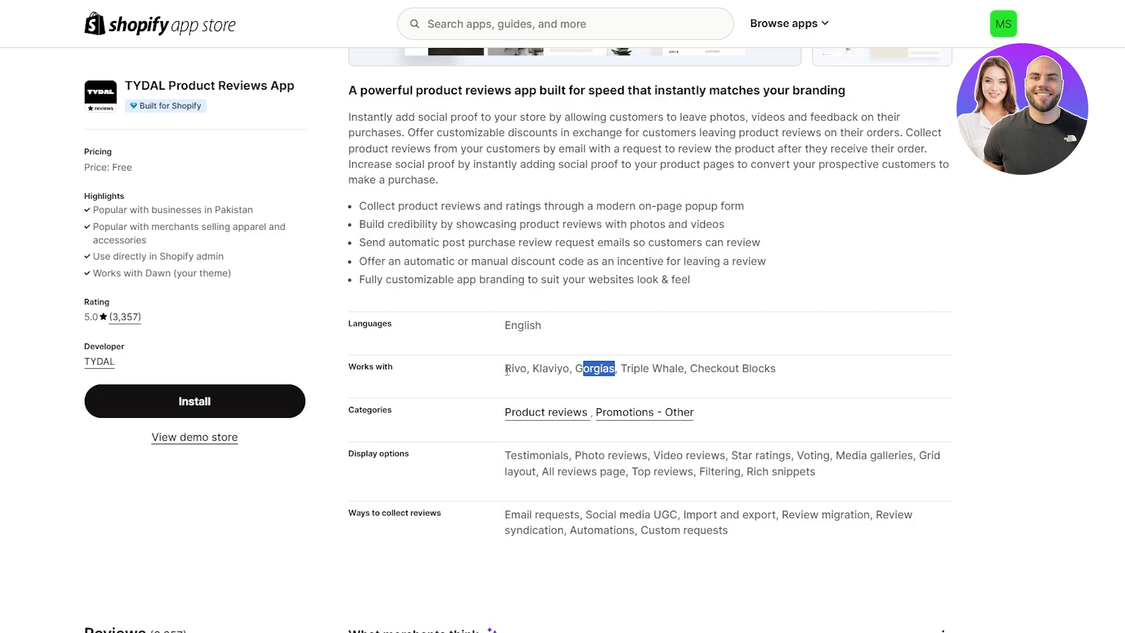
left_click(508, 371)
left_click_drag(503, 374, 520, 369)
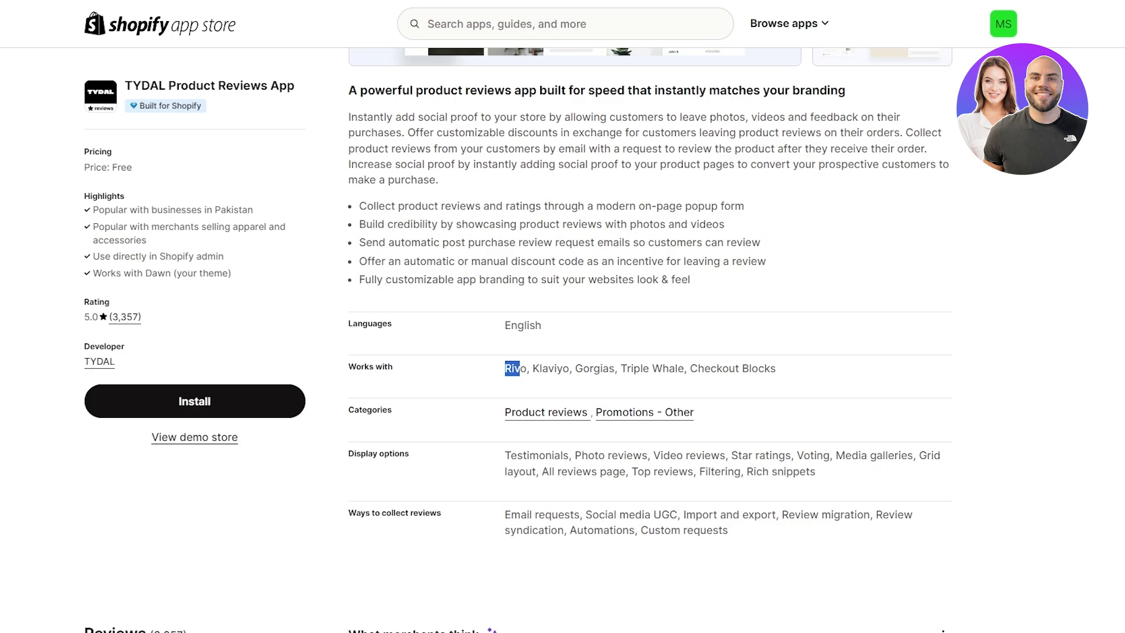
scroll(407, 128, "up", 2)
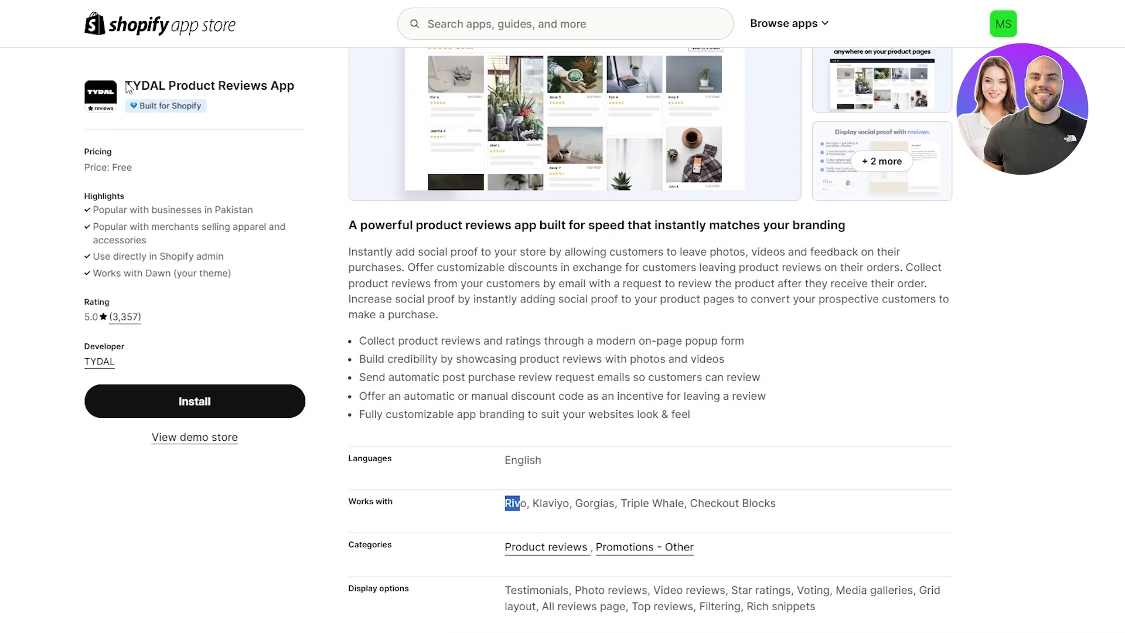
Approve the requested data access and install TYDAL Reviews on the store.
left_click_drag(132, 86, 203, 86)
scroll(204, 86, "up", 2)
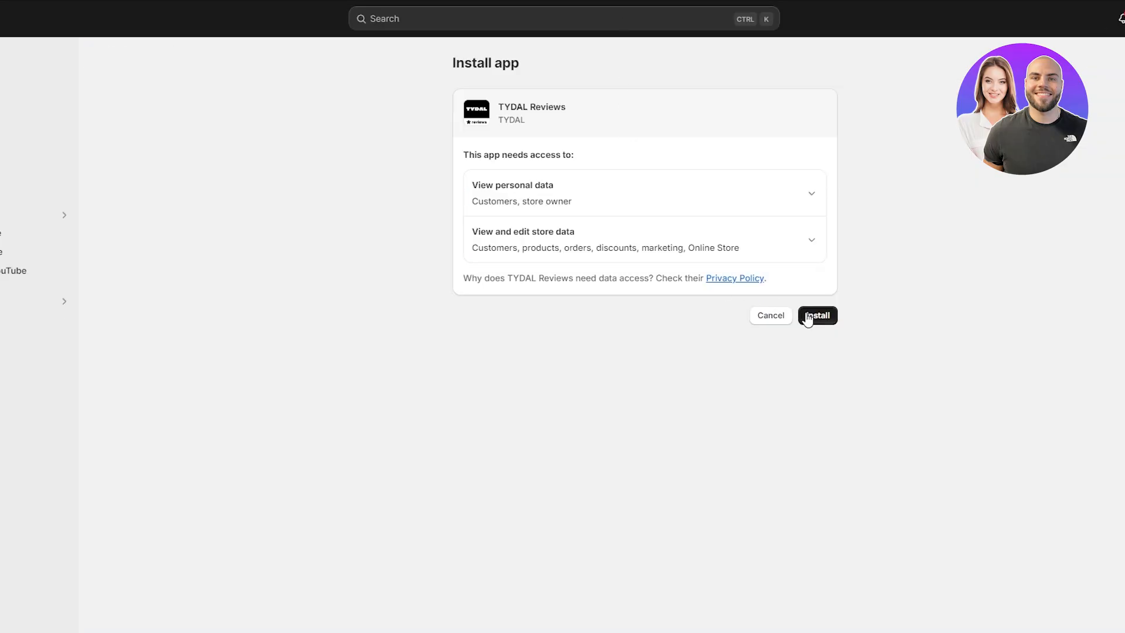
left_click(810, 316)
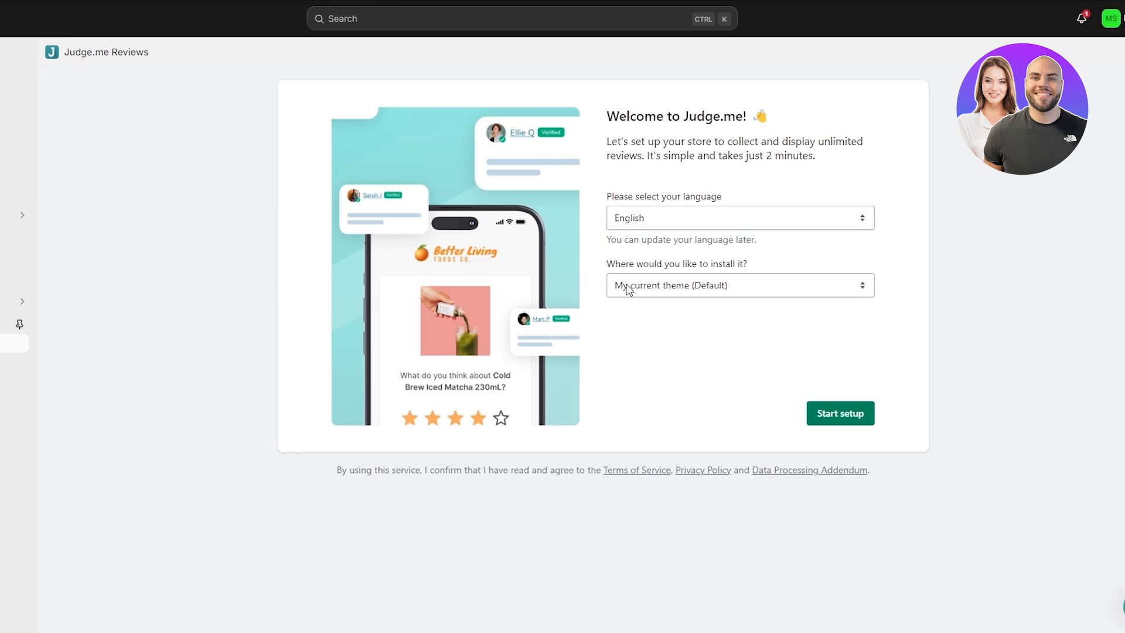
Choose the Origin theme as the Judge.me installation target, keeping English as the language, and start the setup.
left_click(682, 287)
left_click(617, 303)
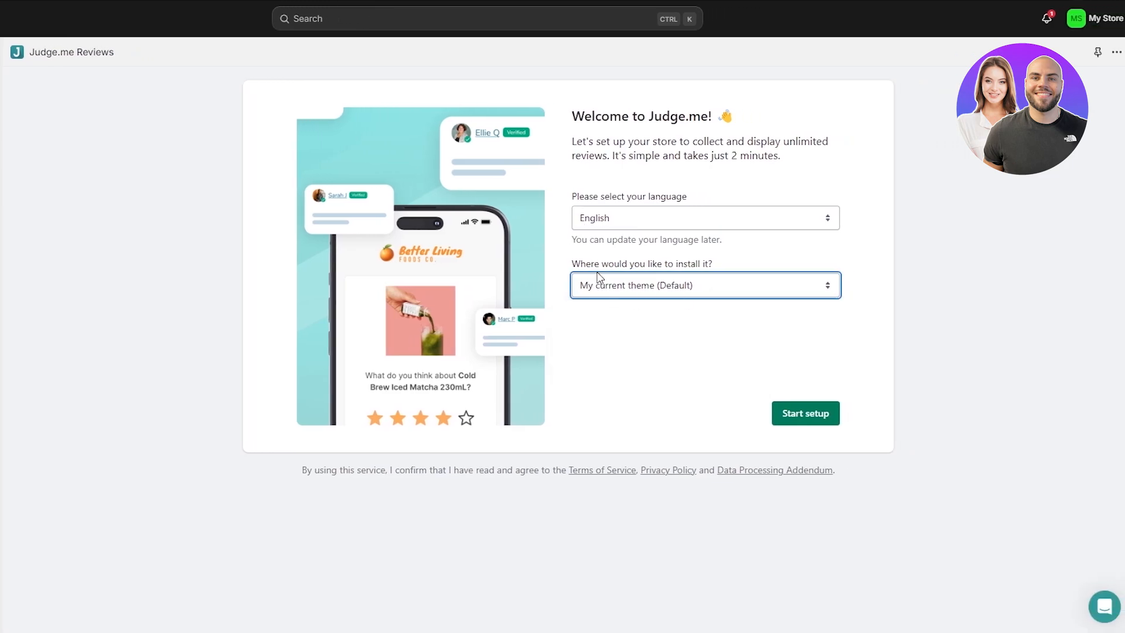
left_click(604, 284)
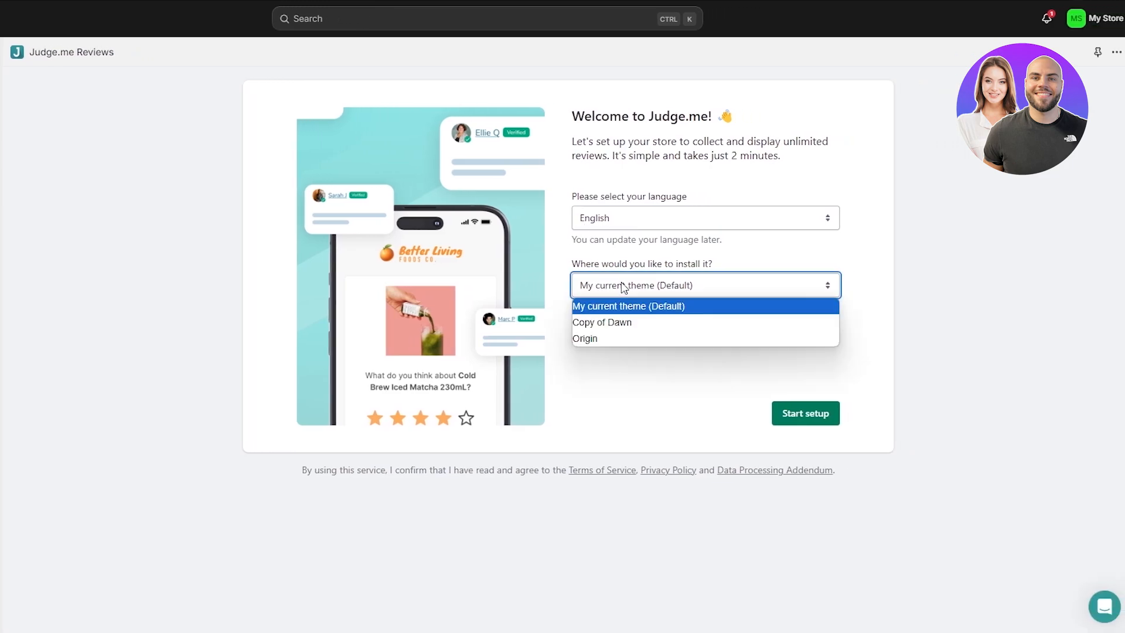
left_click(609, 340)
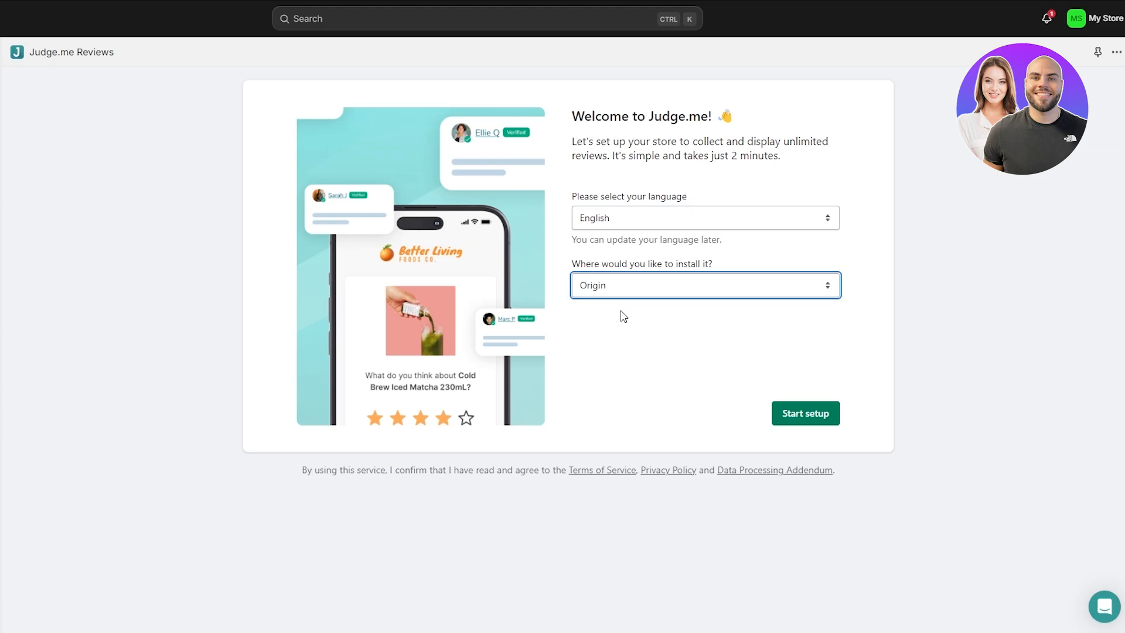
left_click(801, 415)
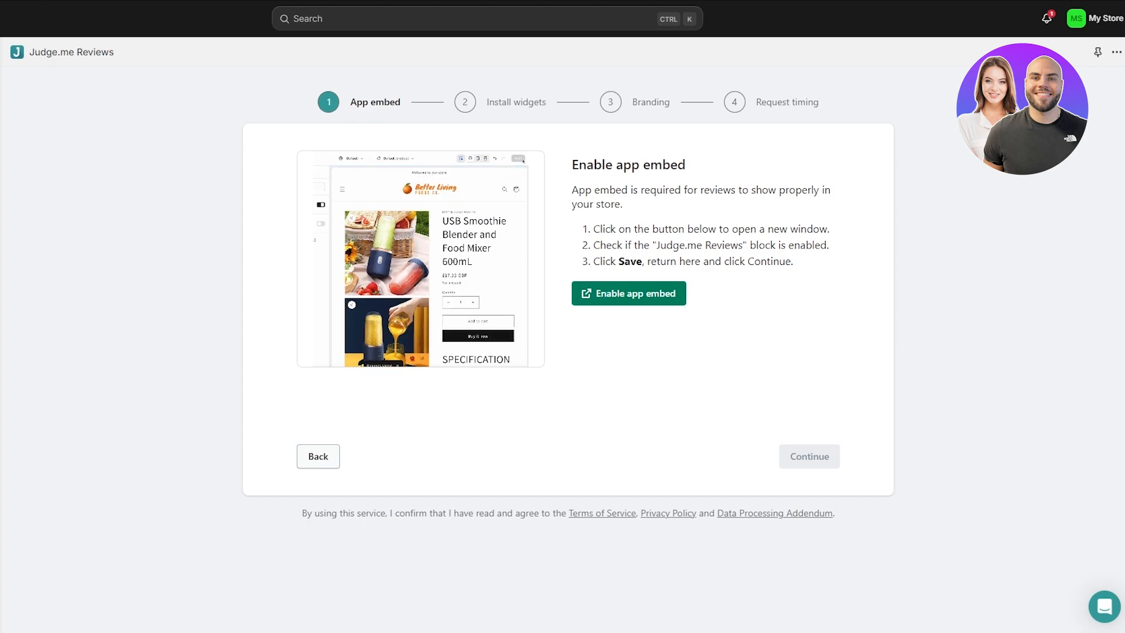
Enable the Judge.me Reviews app embed in the Origin theme and save the theme.
left_click(657, 304)
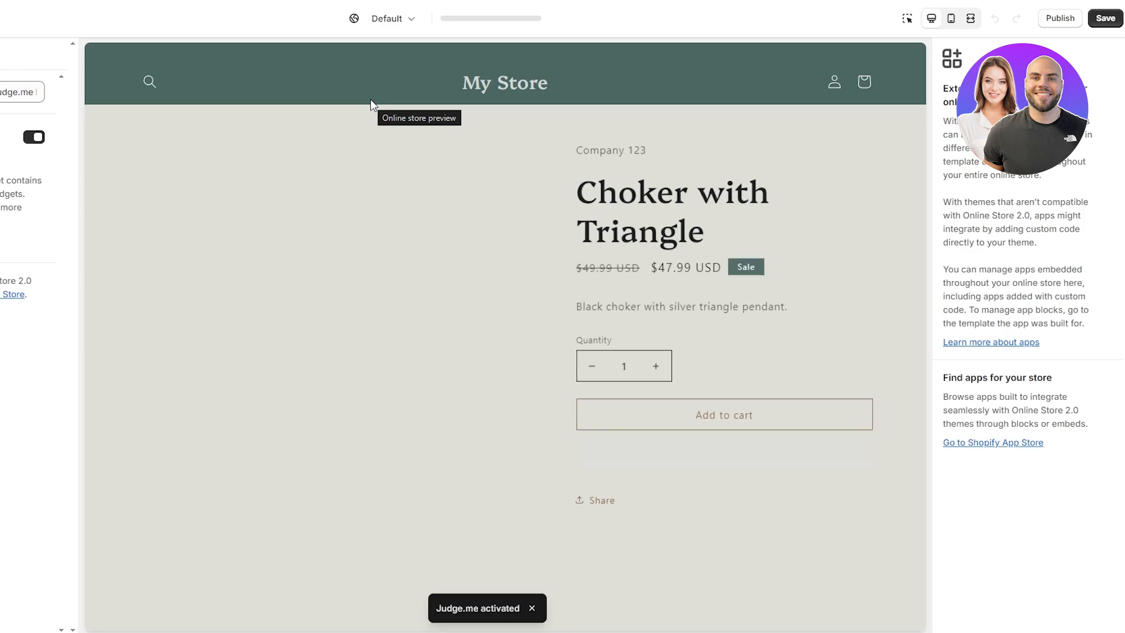
scroll(395, 358, "down", 9)
scroll(394, 358, "up", 9)
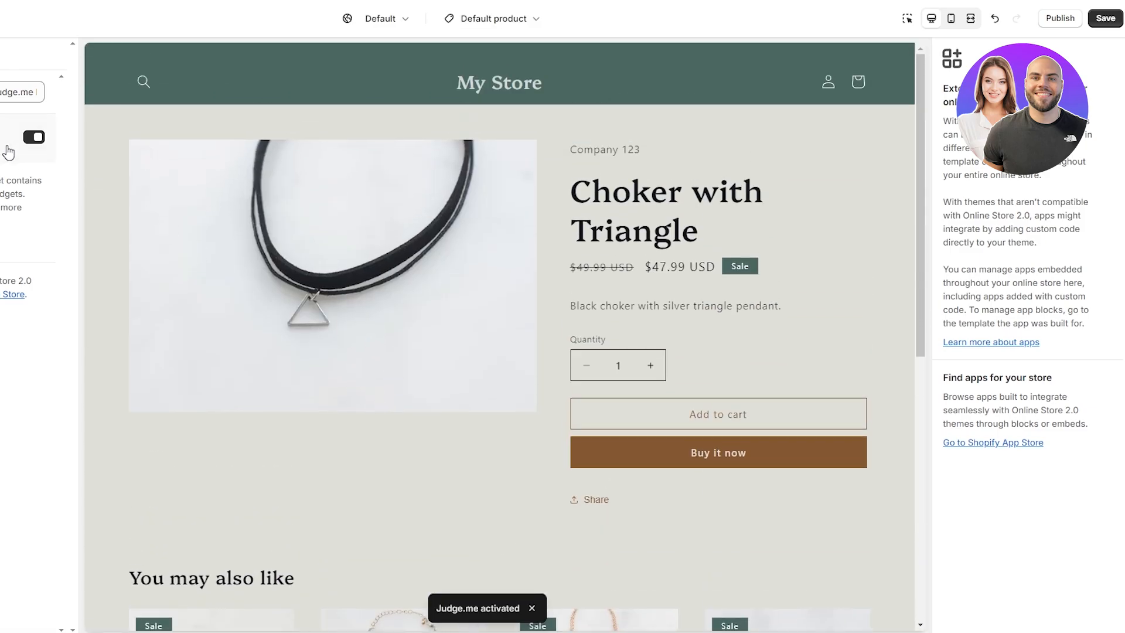
left_click(186, 150)
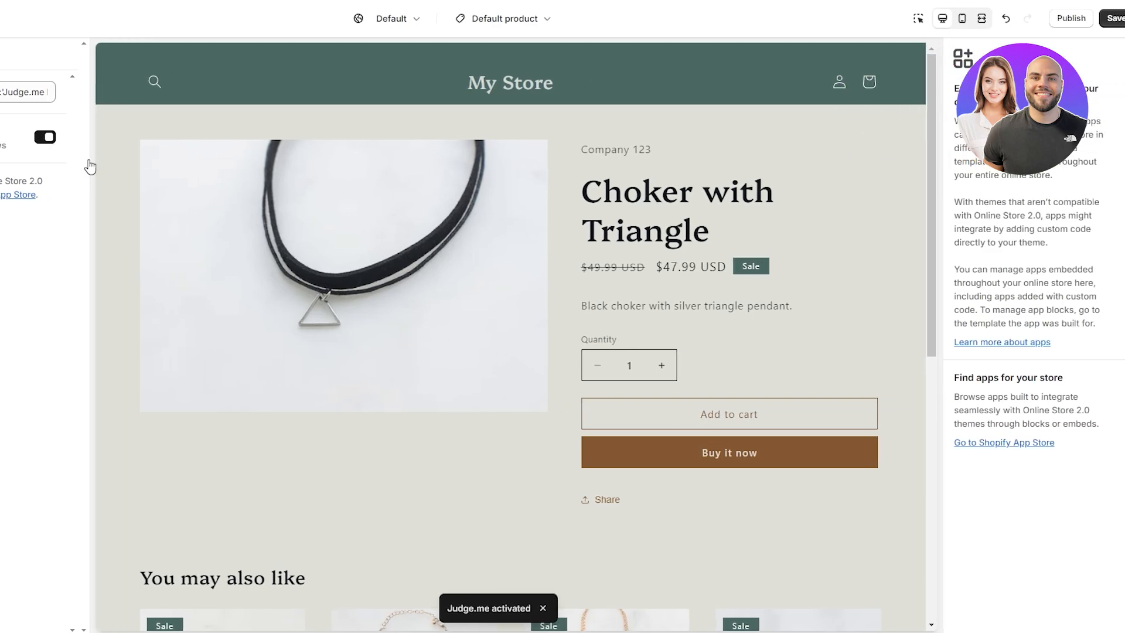
left_click(1103, 16)
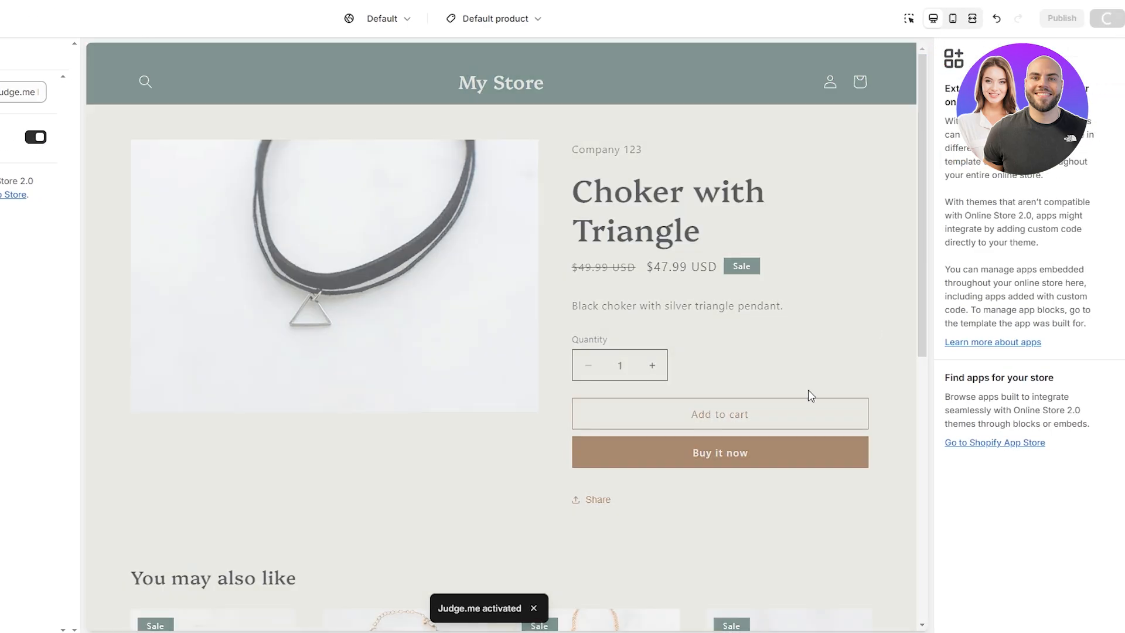
Look over the product page preview, return to the Judge.me onboarding and continue to the Review Widget installation.
scroll(756, 433, "down", 3)
scroll(527, 469, "down", 3)
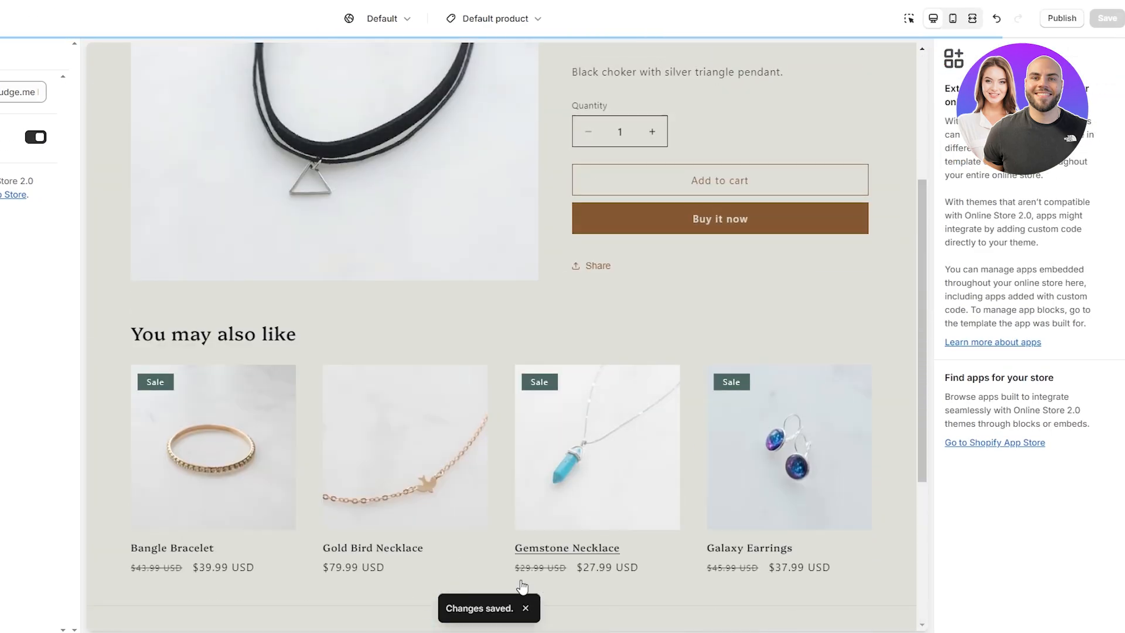
scroll(522, 586, "up", 4)
scroll(556, 527, "down", 5)
scroll(509, 527, "up", 5)
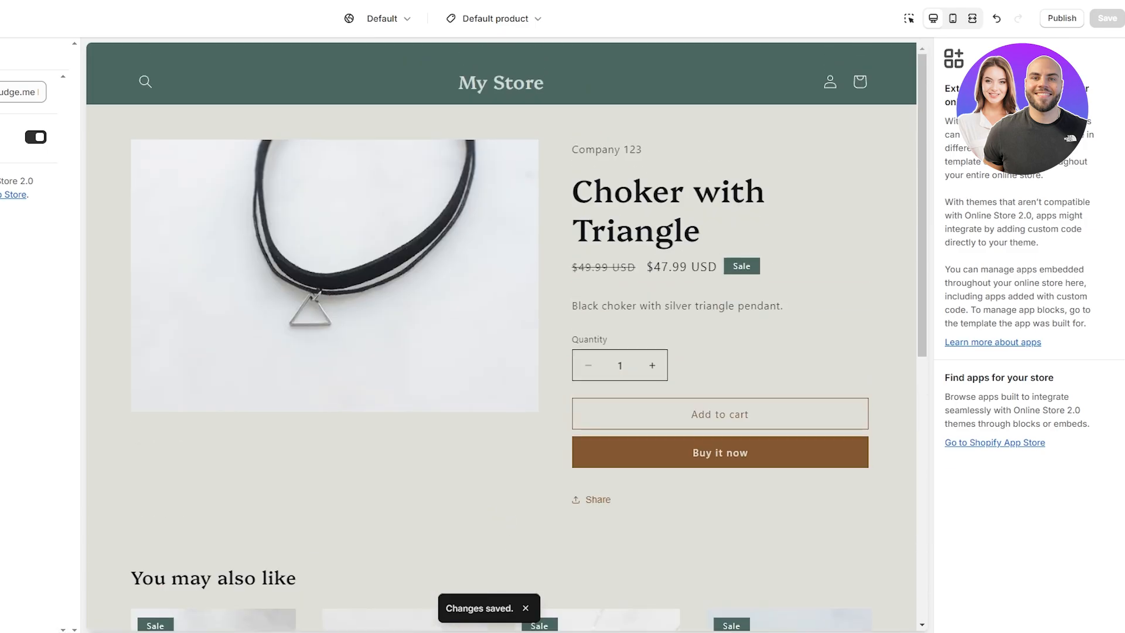
key("ctrl+shift+Tab")
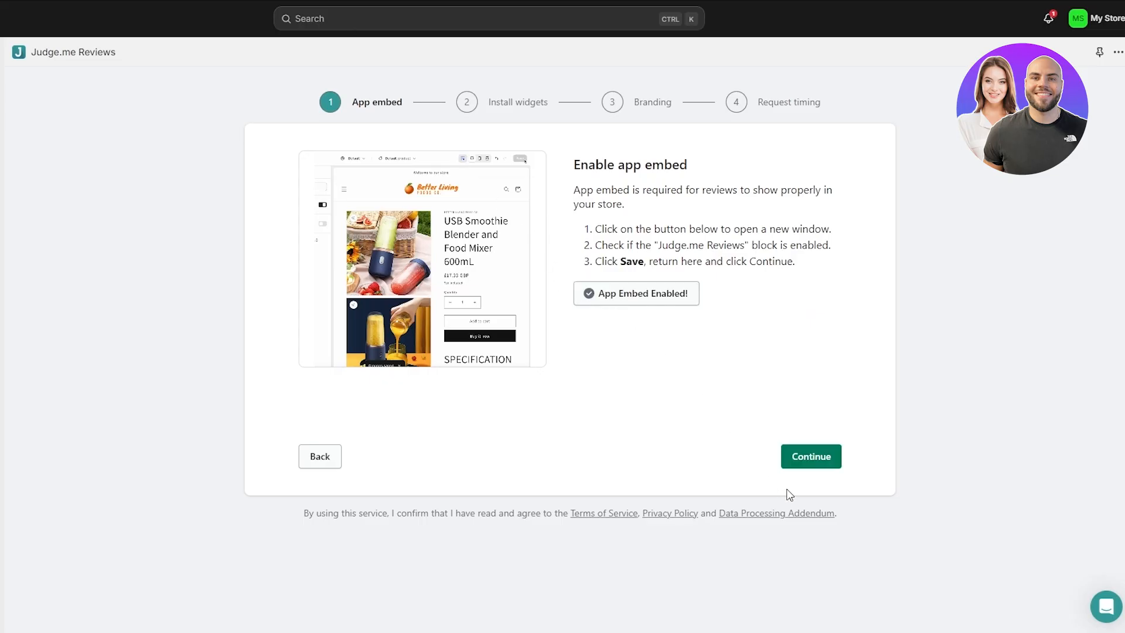
left_click(801, 454)
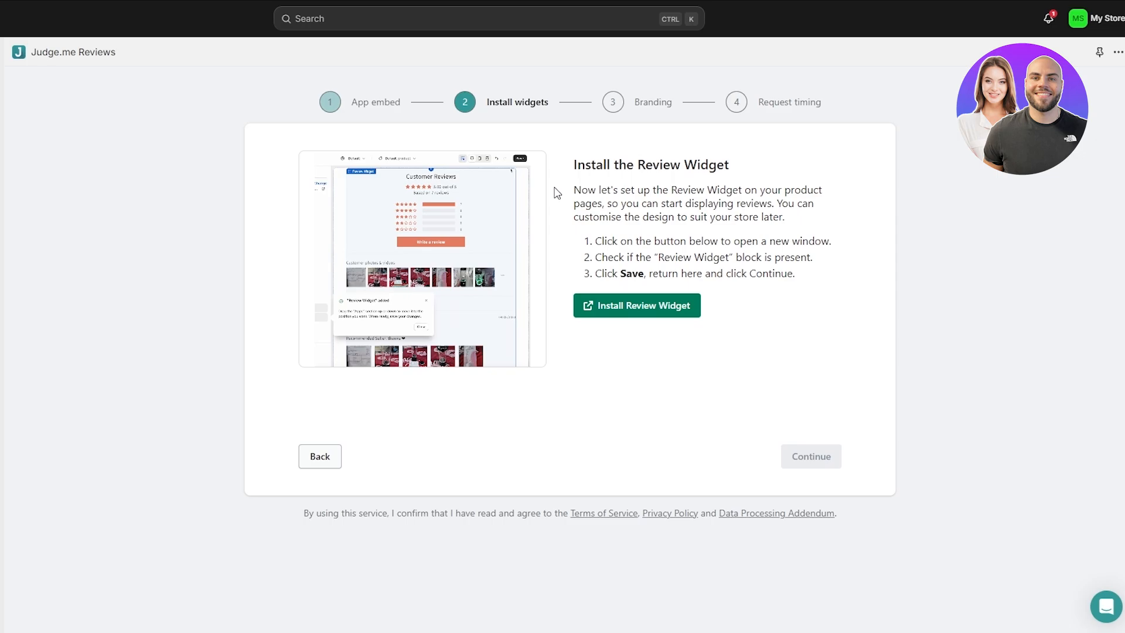
Add the Judge.me Review Widget to the default product template and move it above Related products.
left_click(637, 305)
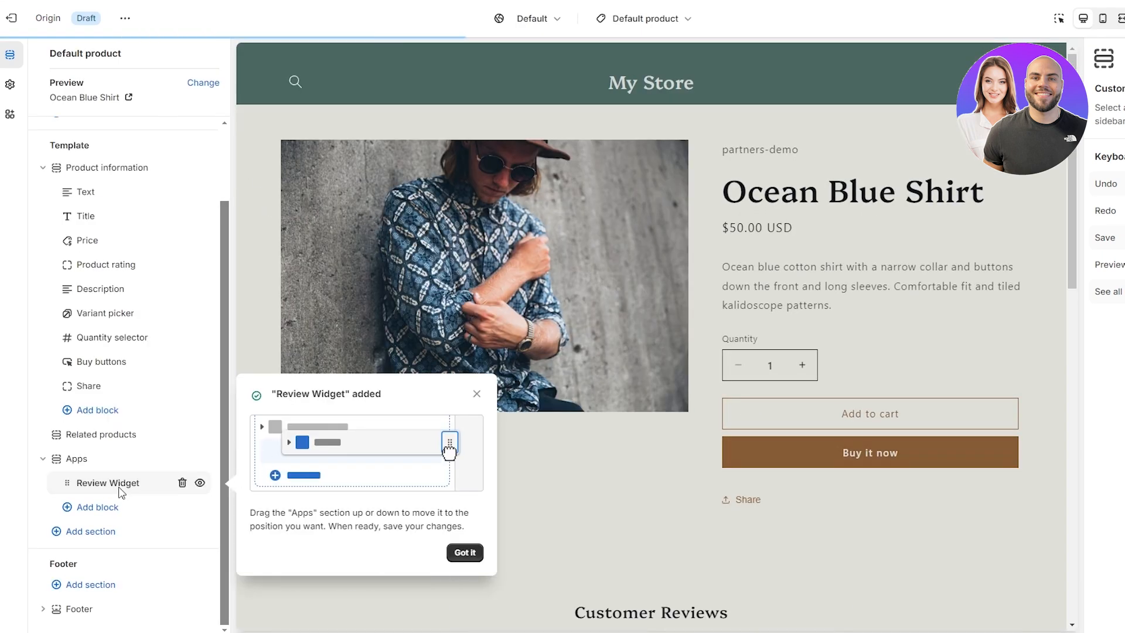
left_click_drag(80, 488, 112, 297)
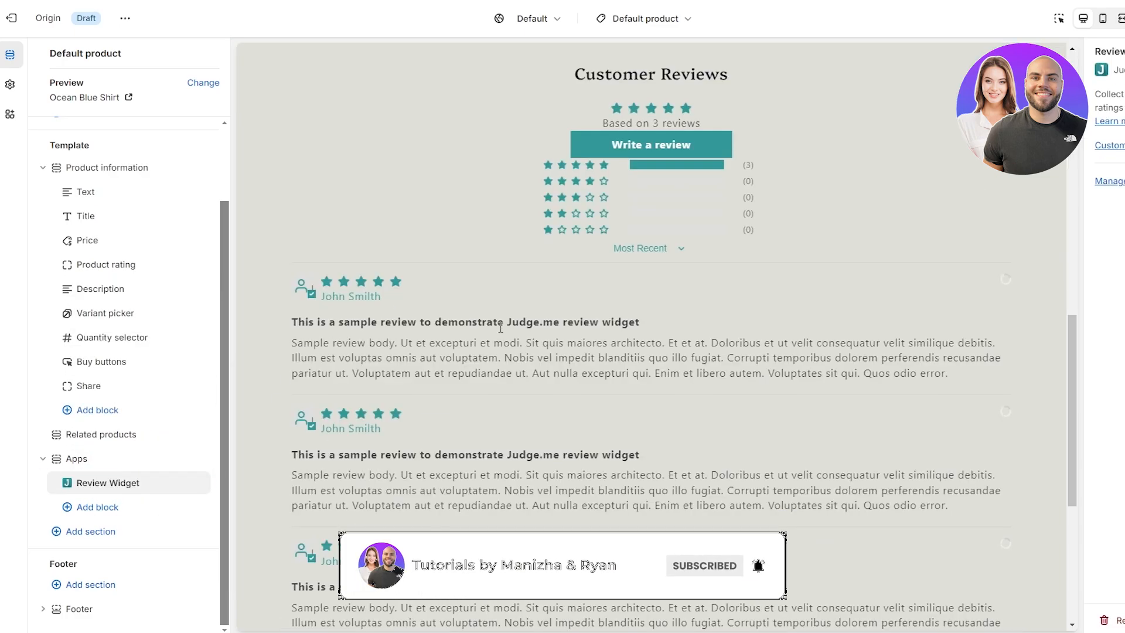
scroll(502, 374, "down", 5)
scroll(574, 402, "up", 10)
scroll(573, 402, "down", 3)
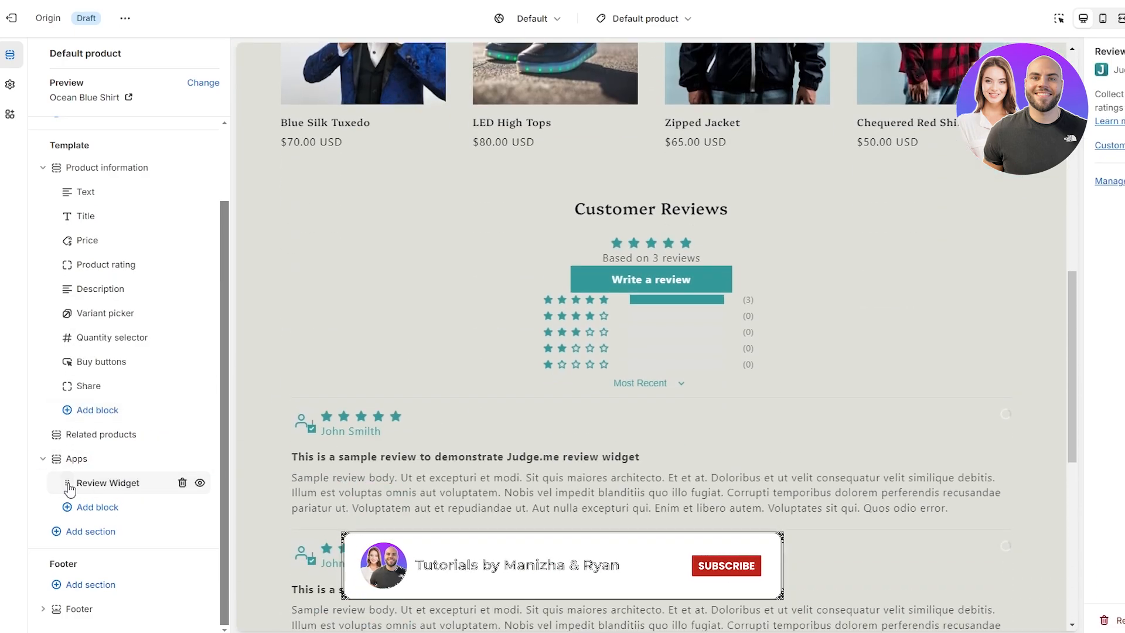
left_click_drag(67, 487, 70, 437)
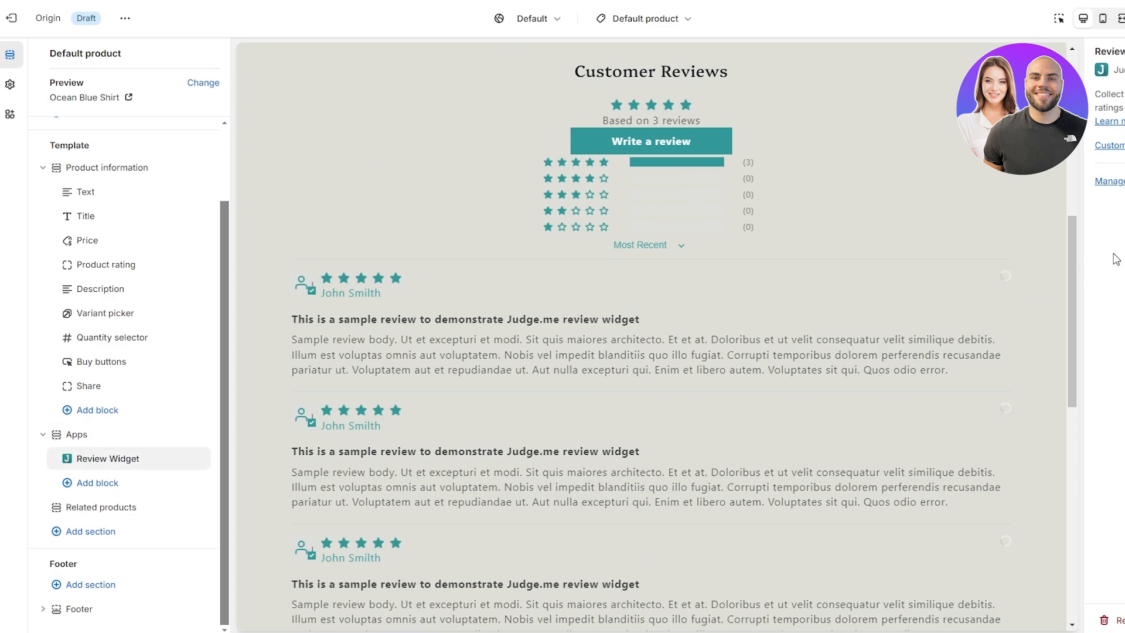
Check the Review Widget's placement on the Ocean Blue Shirt page and continue the onboarding to the Star Ratings Badge.
scroll(641, 389, "down", 8)
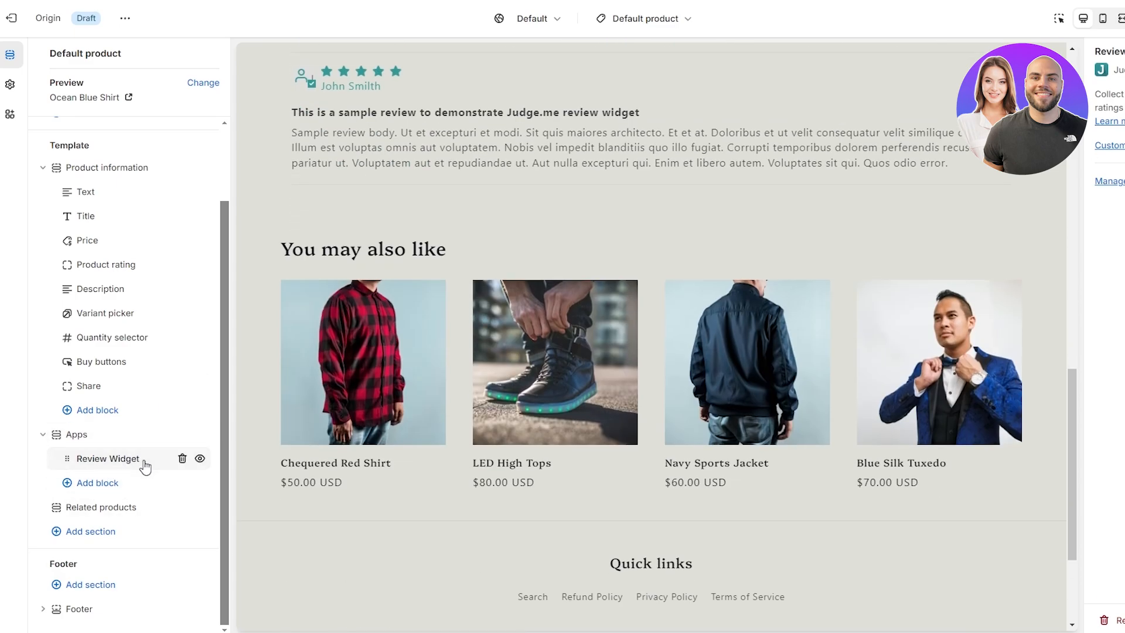
left_click(147, 462)
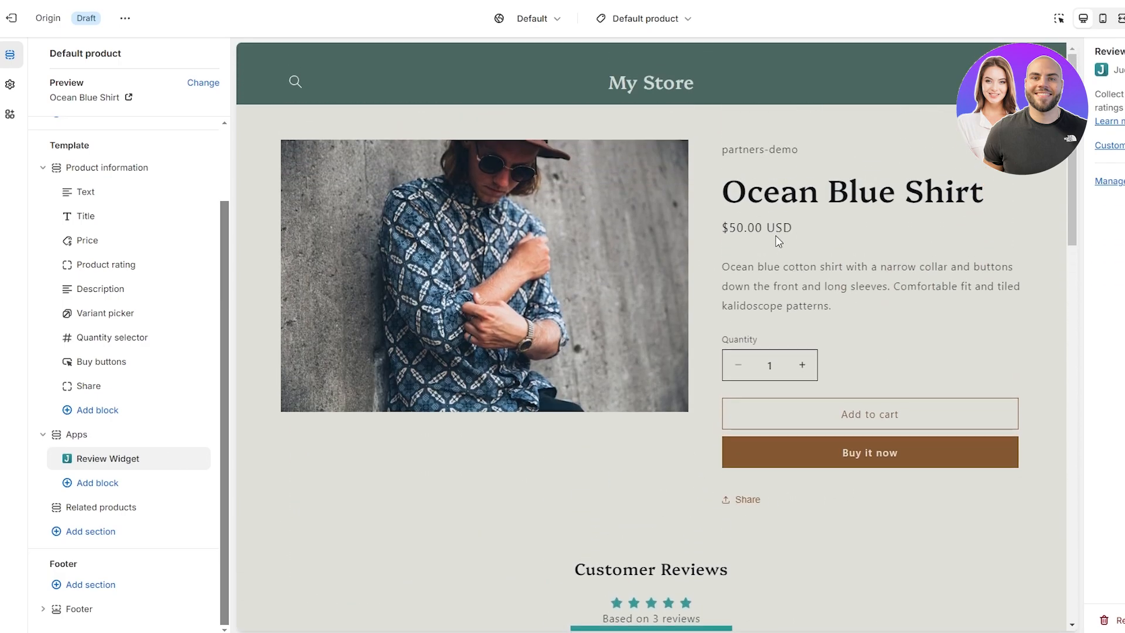
scroll(388, 305, "down", 2)
scroll(643, 418, "down", 3)
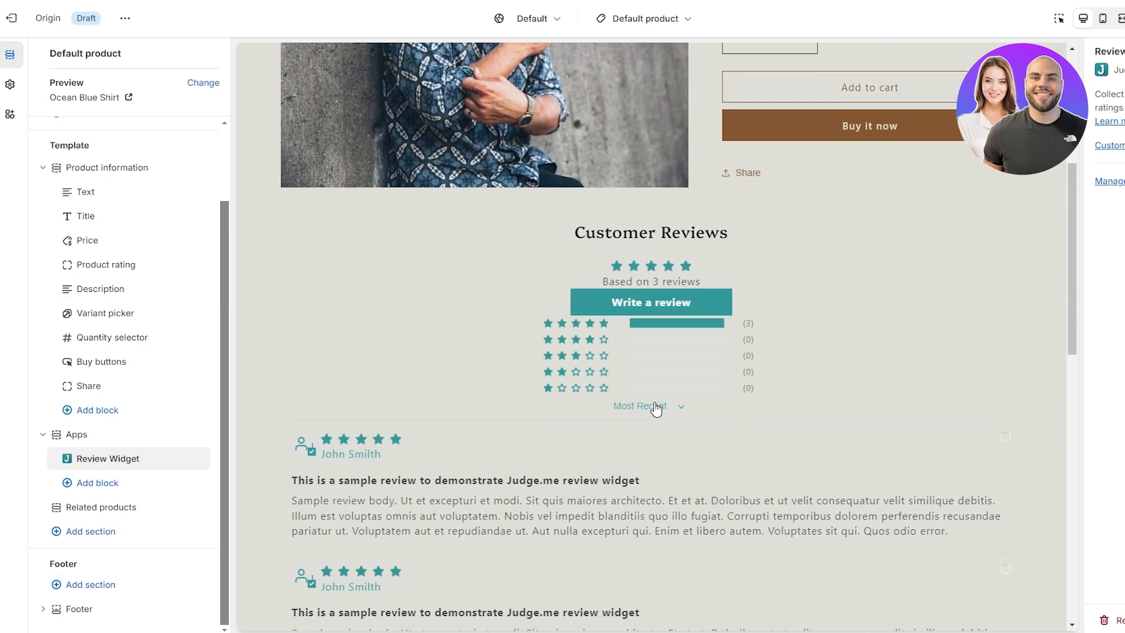
scroll(392, 459, "up", 6)
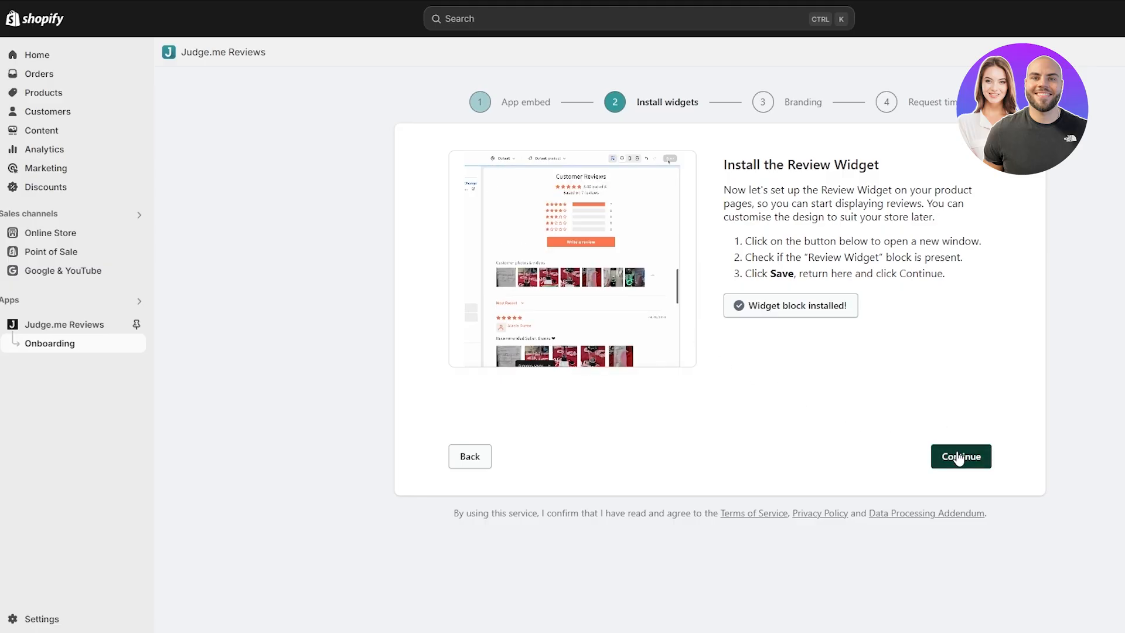
left_click(960, 456)
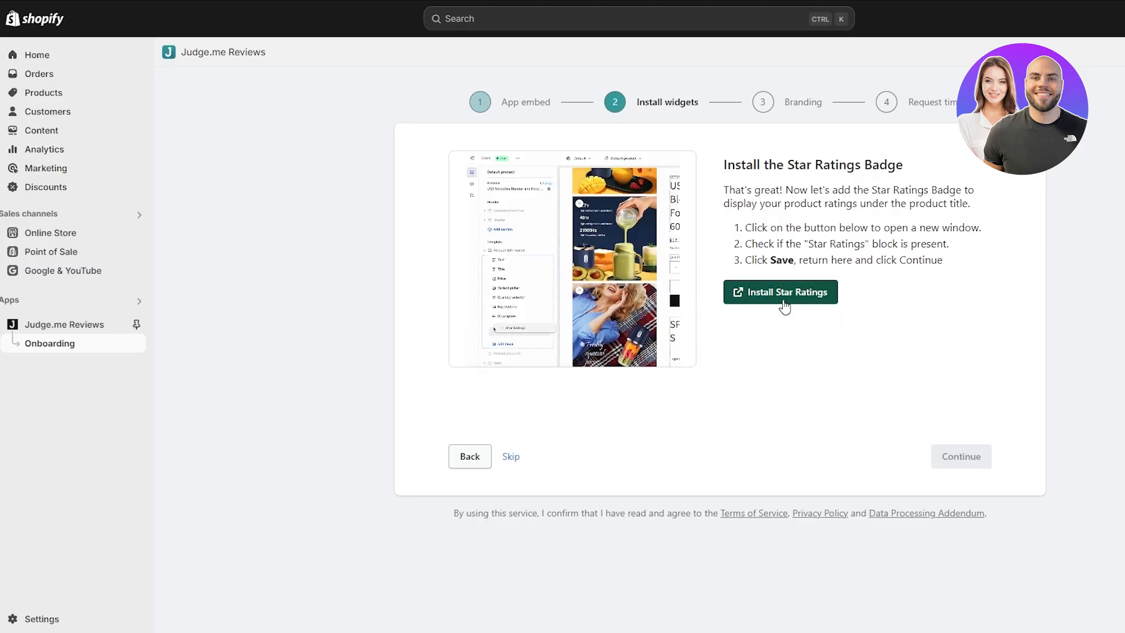
Add the Star Ratings block, move it higher within Product information, and continue the onboarding to Branding.
left_click(783, 305)
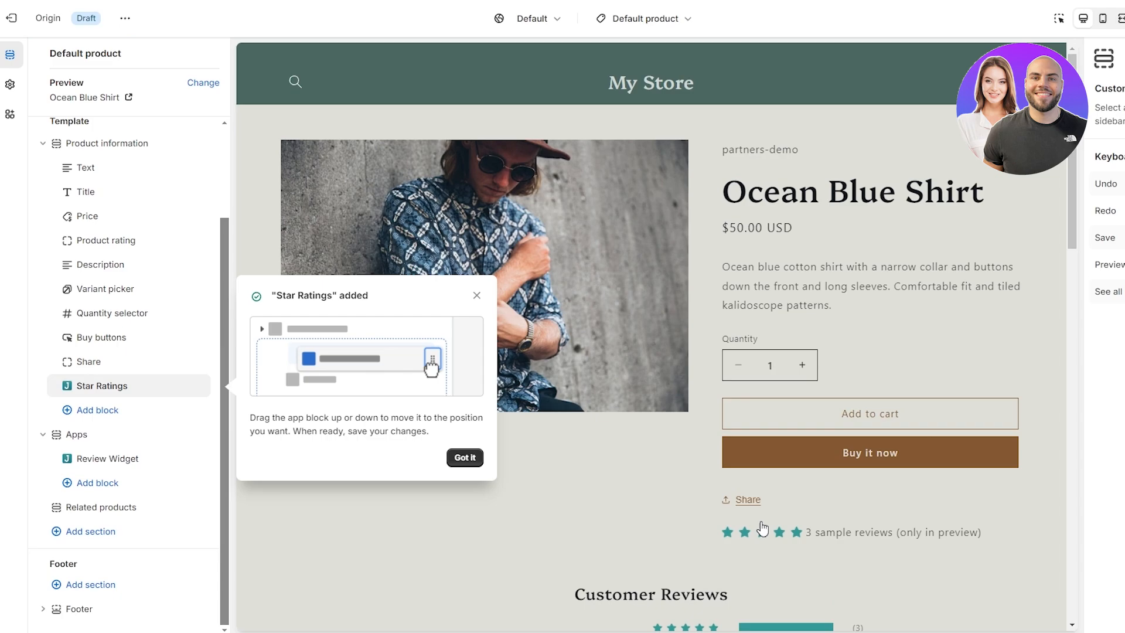
left_click(465, 457)
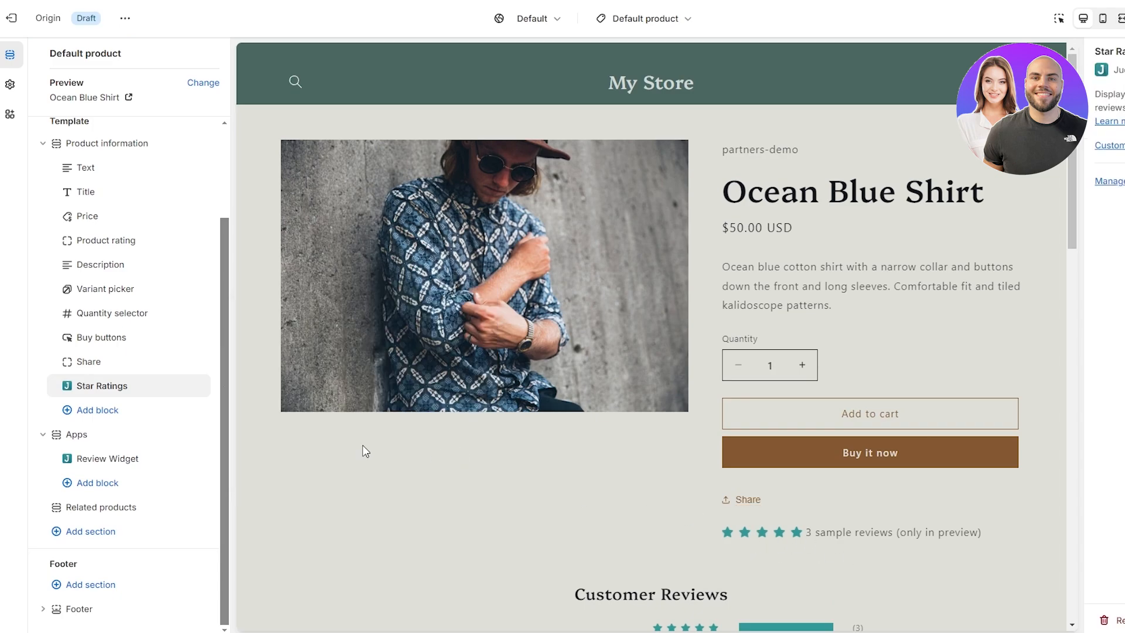
left_click_drag(69, 388, 74, 243)
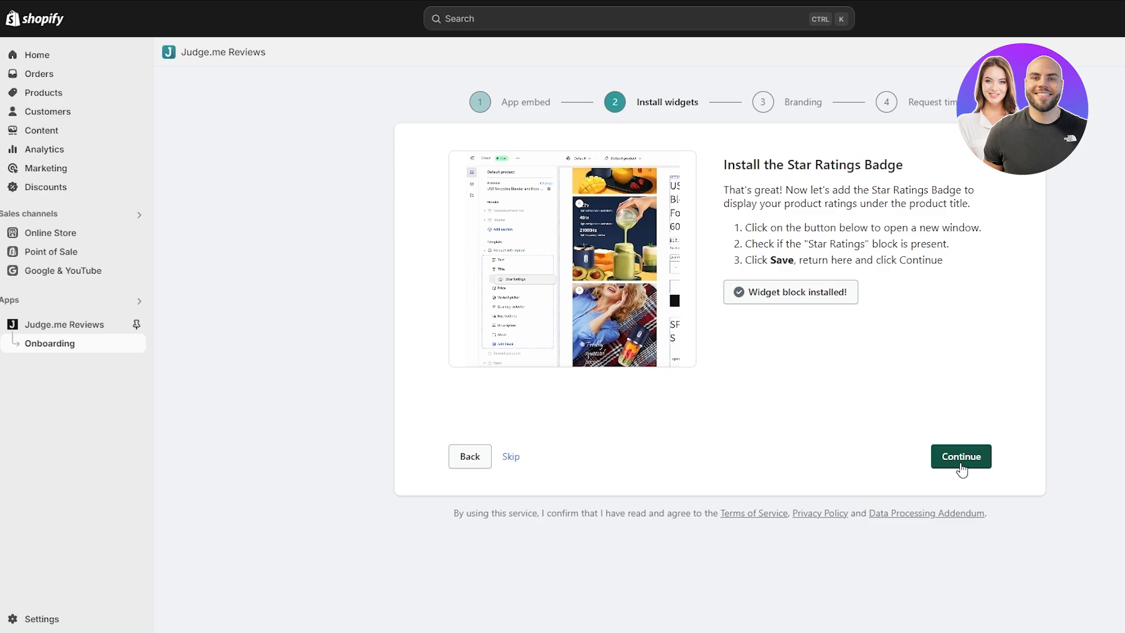
left_click(959, 457)
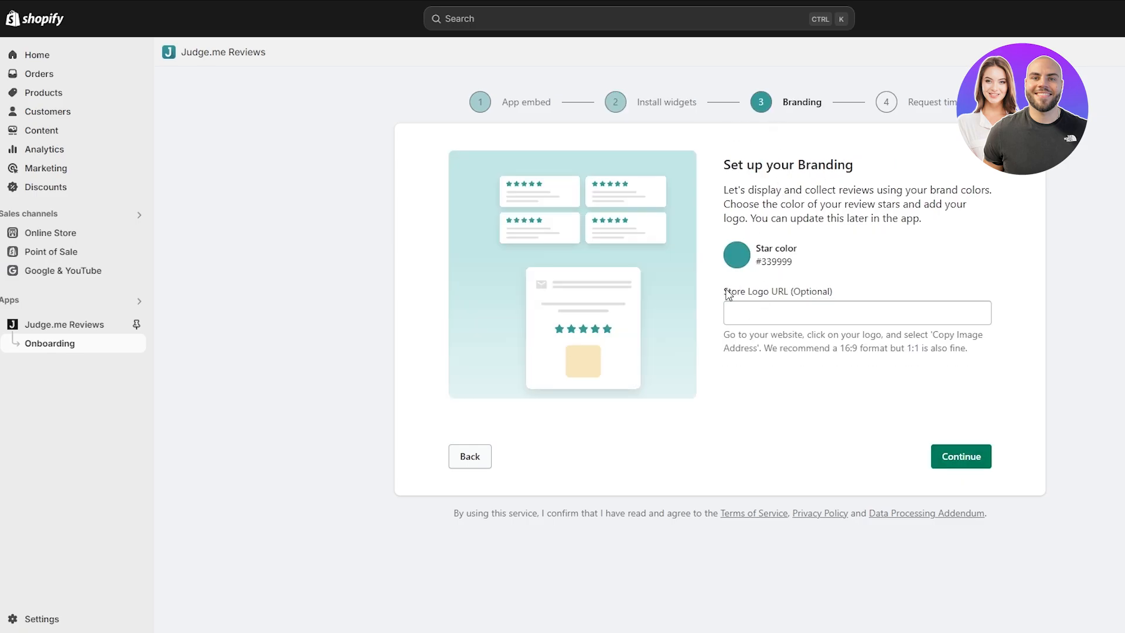
Keep the star color #339999, leave the store logo URL empty, and continue to the review request timing.
left_click_drag(725, 289, 782, 295)
left_click(922, 468)
left_click(942, 460)
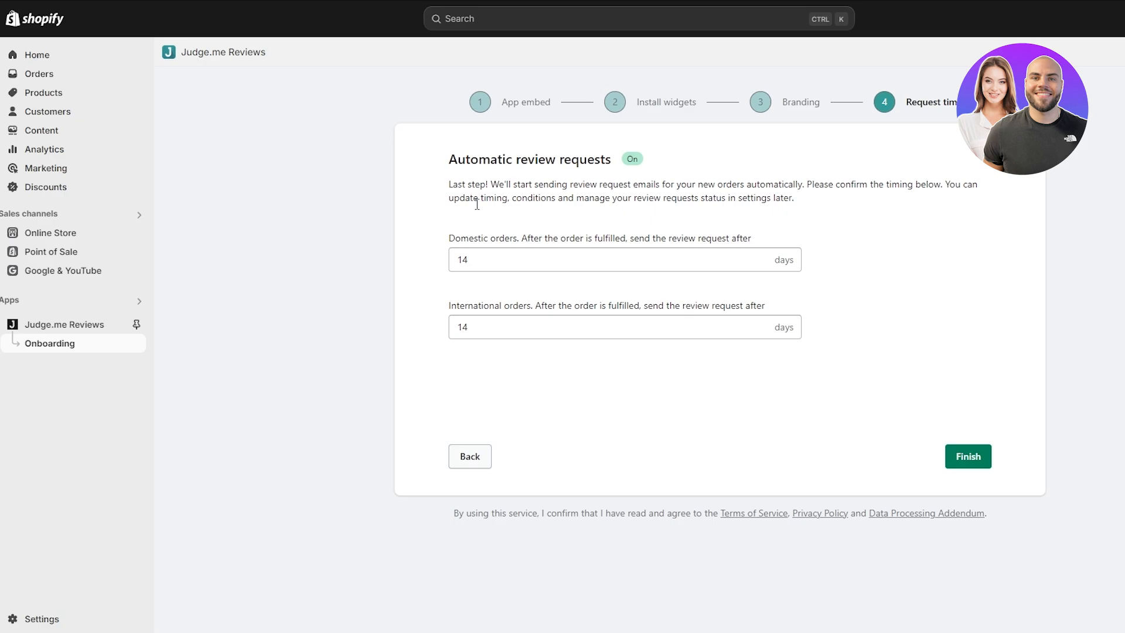
Set the automatic review request for domestic orders to 4 days after fulfillment and finish the Judge.me setup.
left_click_drag(450, 239, 756, 240)
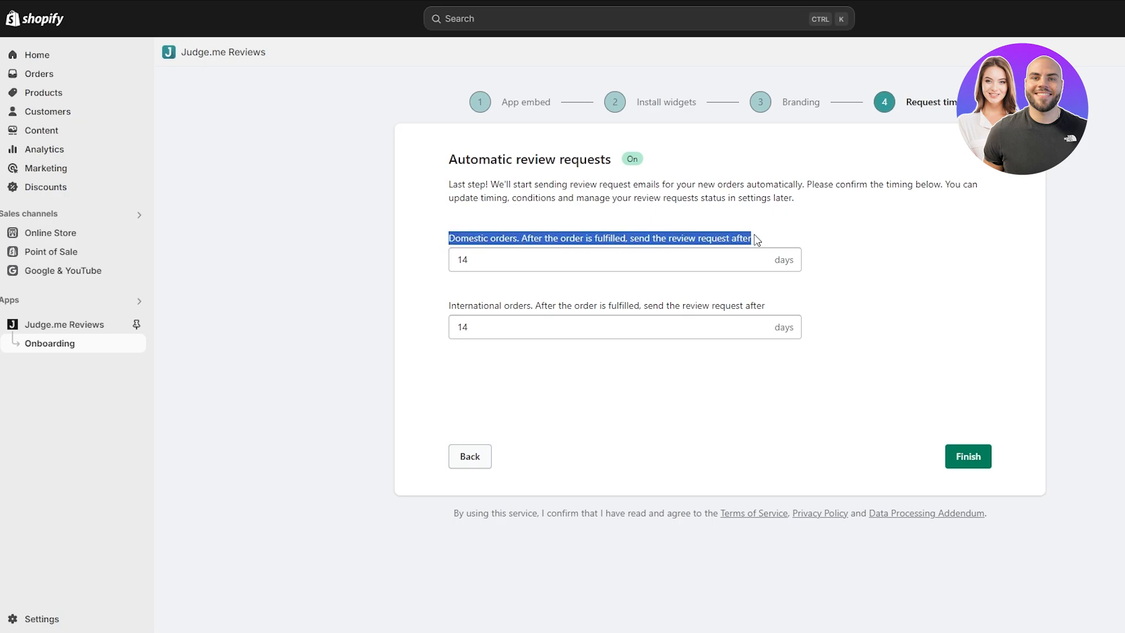
left_click_drag(458, 253, 467, 260)
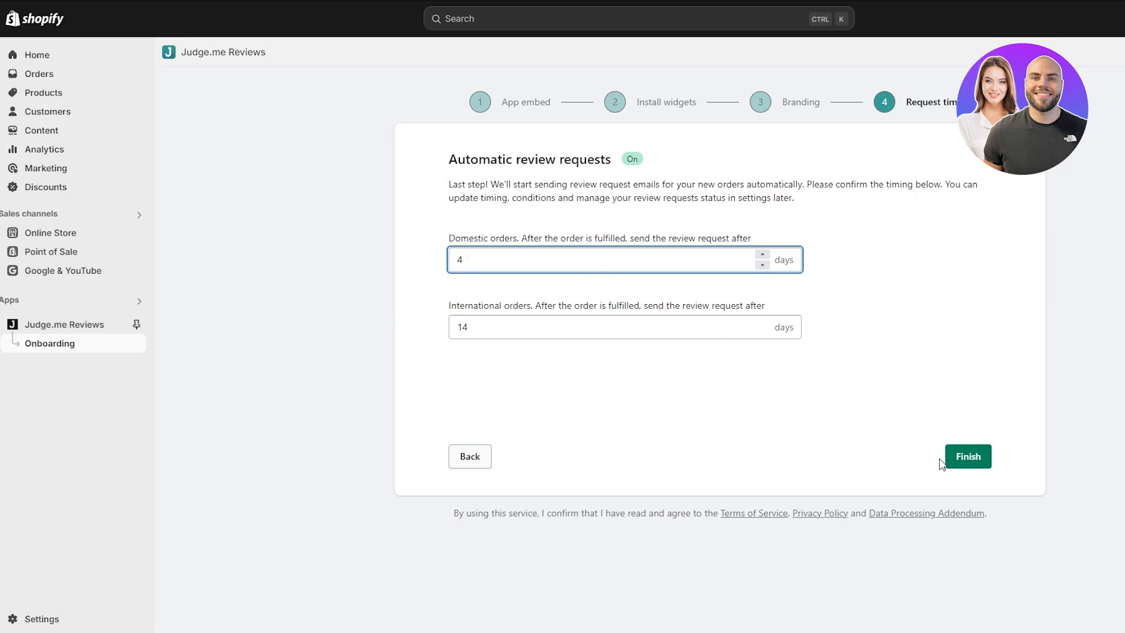
left_click(956, 459)
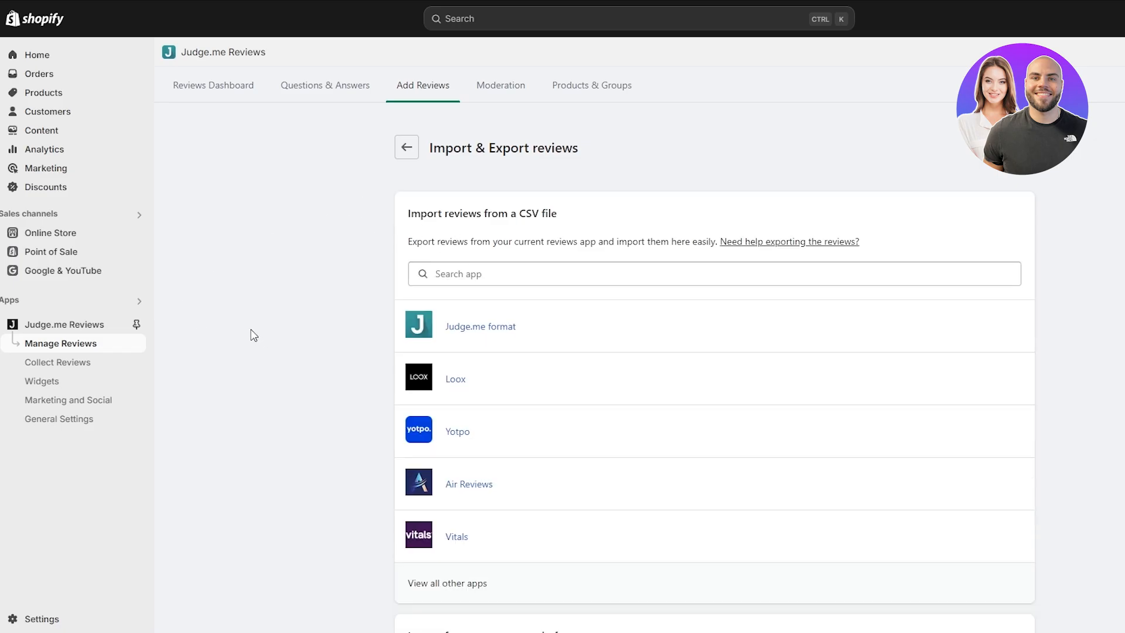
Look through the options for importing, syncing and exporting reviews, and return to the Reviews Dashboard.
scroll(276, 335, "down", 8)
scroll(277, 336, "up", 7)
scroll(553, 176, "up", 1)
scroll(540, 196, "down", 10)
scroll(469, 352, "down", 3)
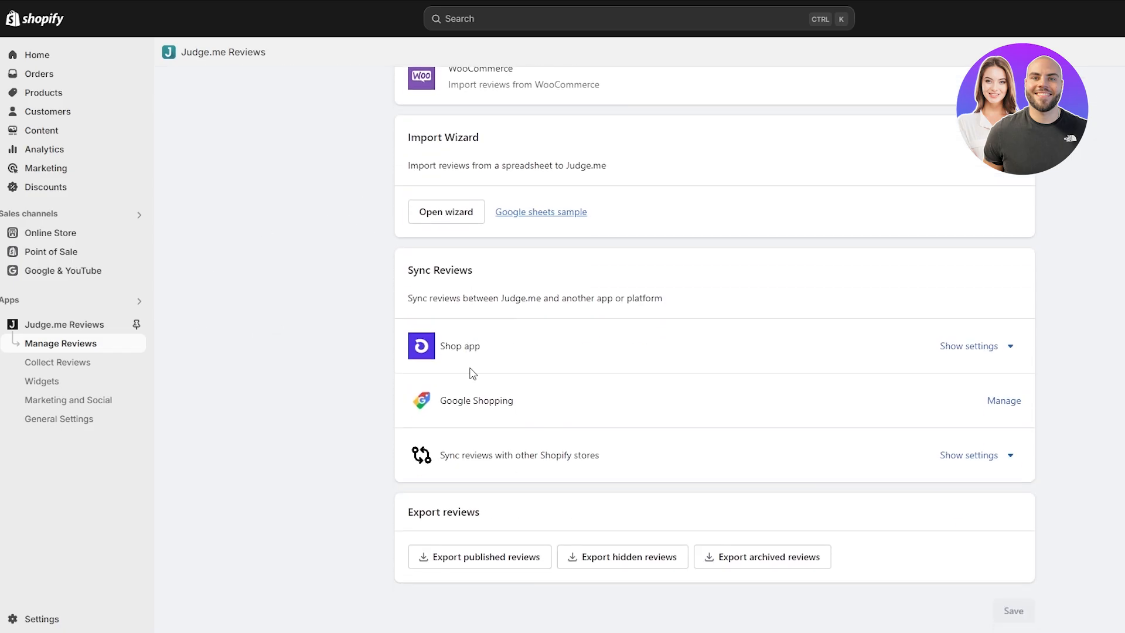
scroll(515, 371, "up", 3)
scroll(510, 375, "up", 7)
scroll(498, 369, "up", 3)
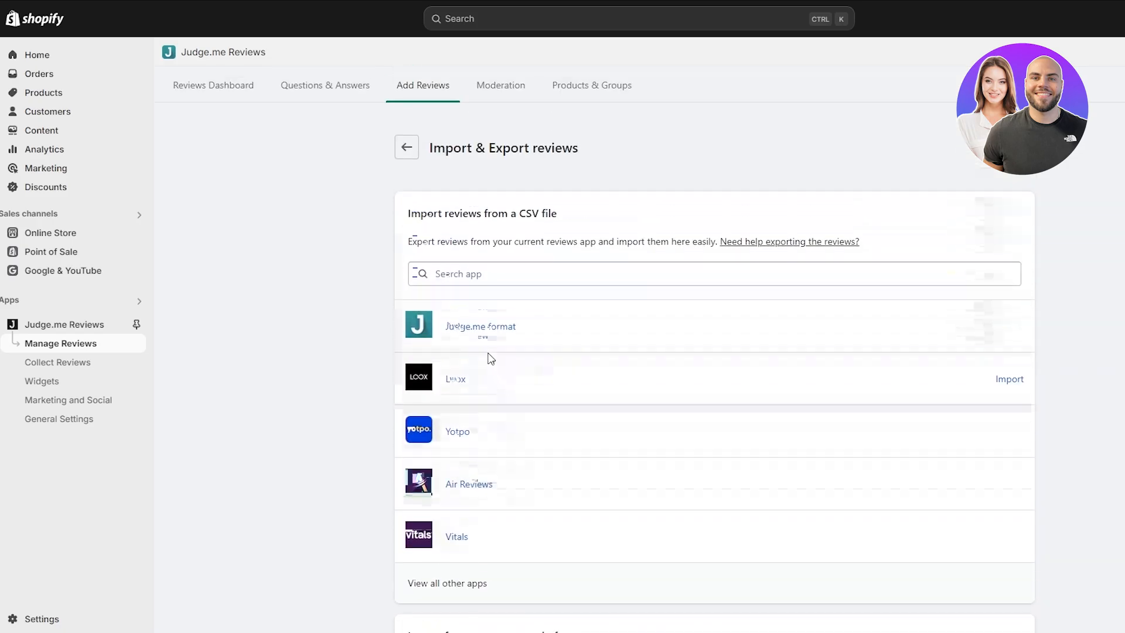
left_click(64, 344)
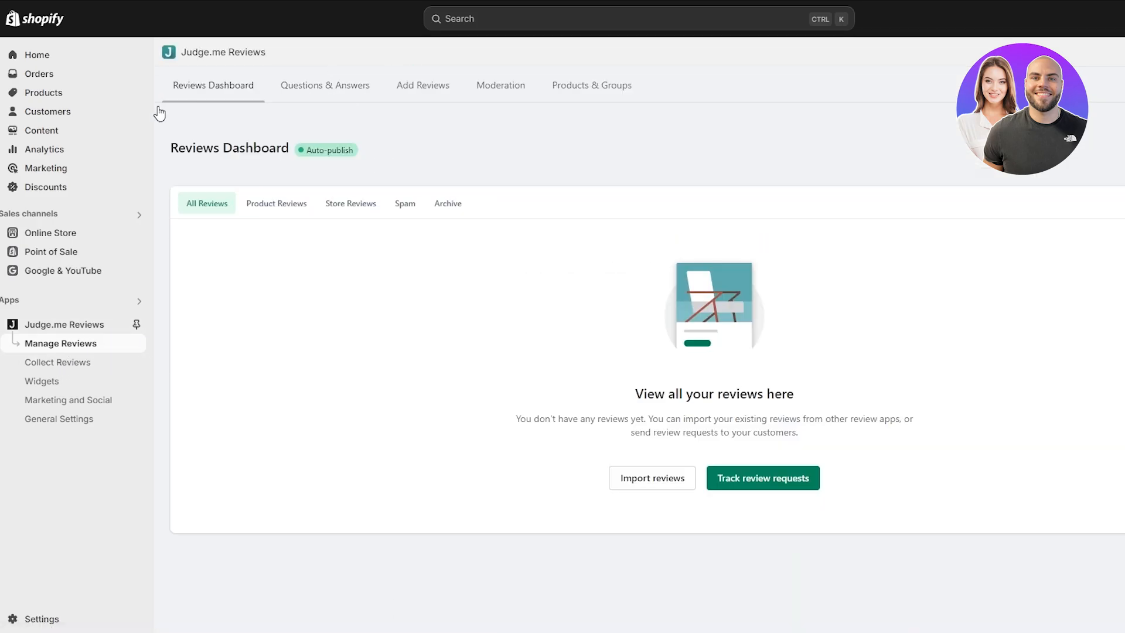
scroll(615, 398, "down", 1)
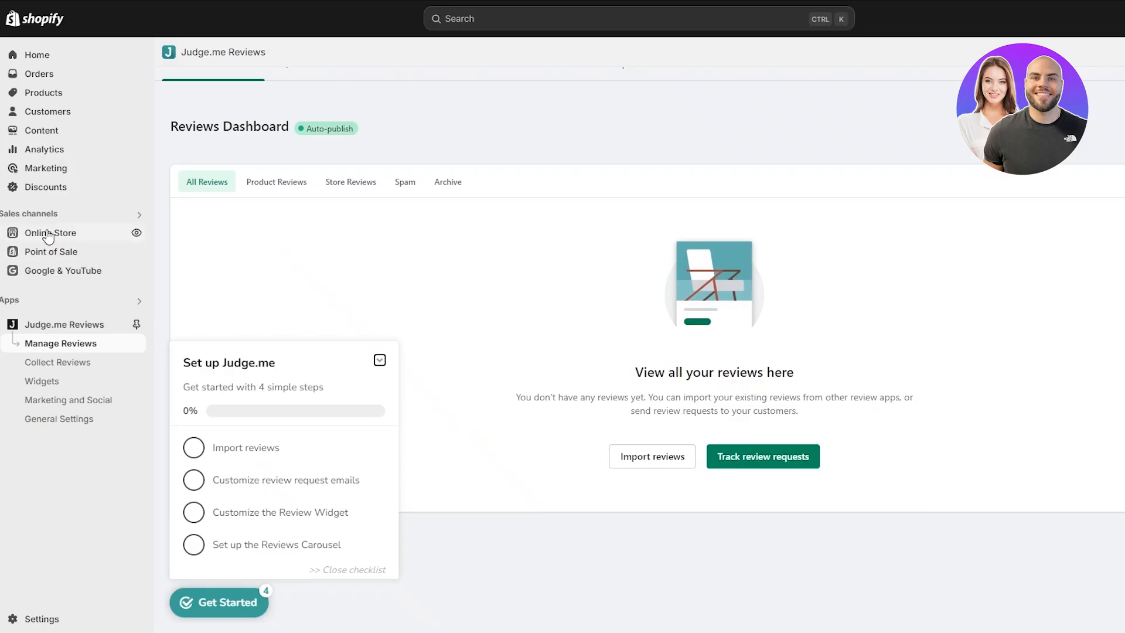
Go to the online store's themes and preview the Origin theme's home page with its featured product.
left_click(50, 233)
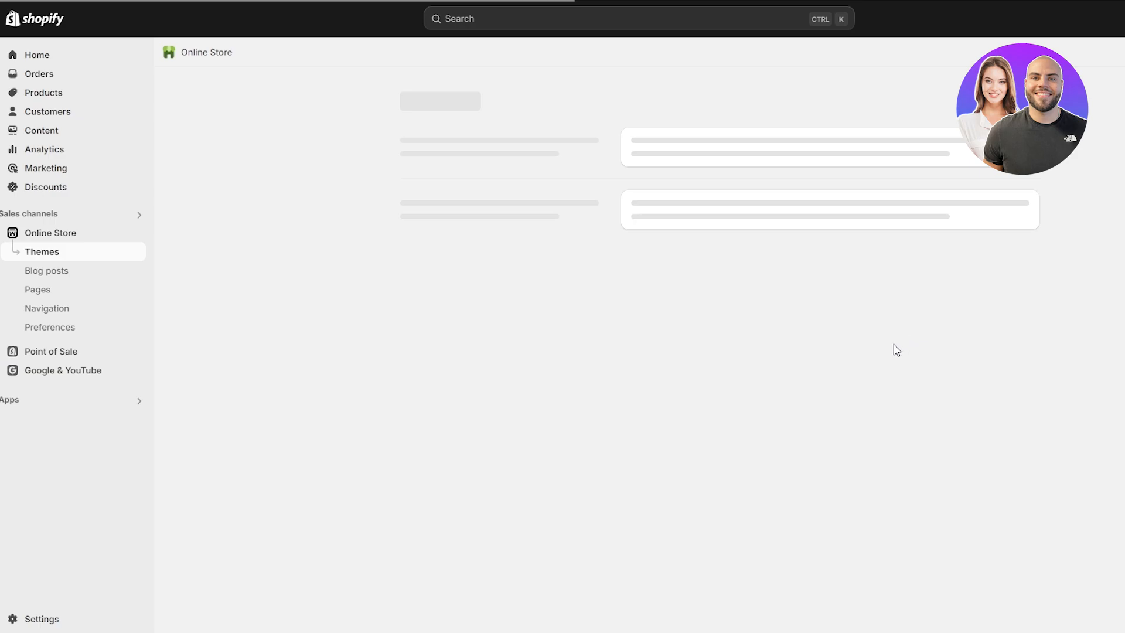
scroll(893, 345, "down", 2)
scroll(968, 424, "down", 1)
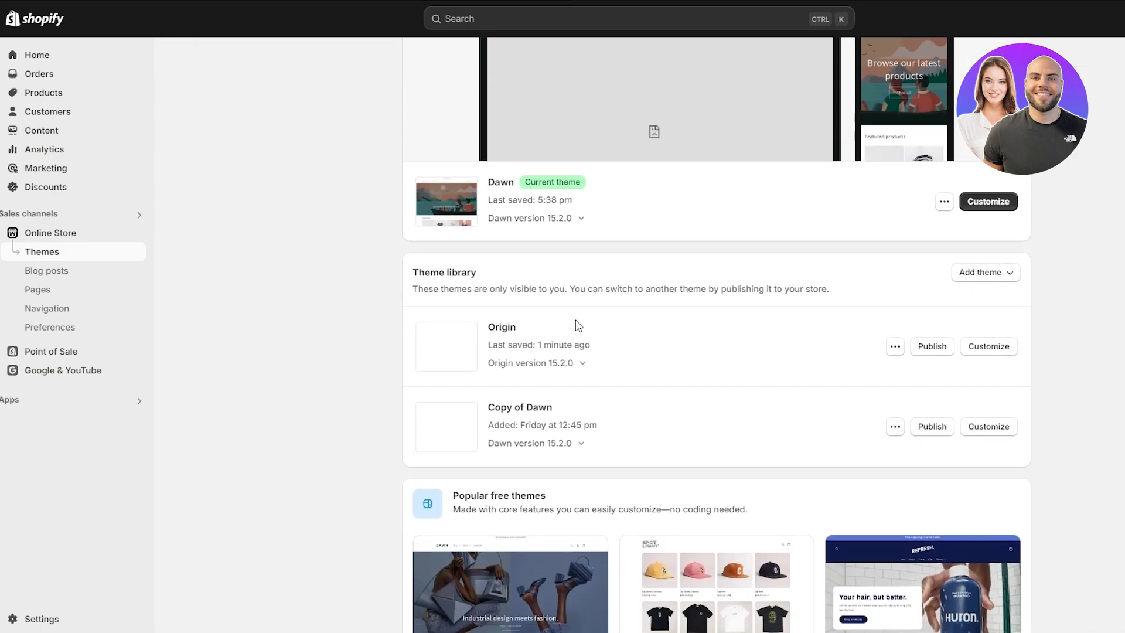
left_click(895, 348)
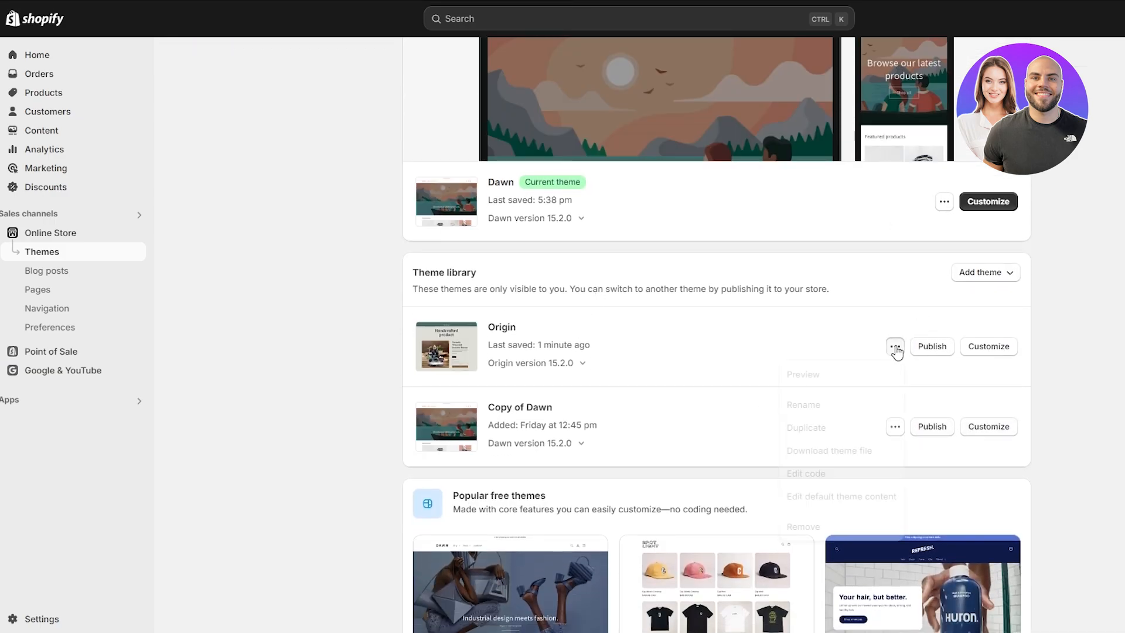
left_click(868, 372)
scroll(673, 252, "down", 4)
scroll(767, 240, "down", 4)
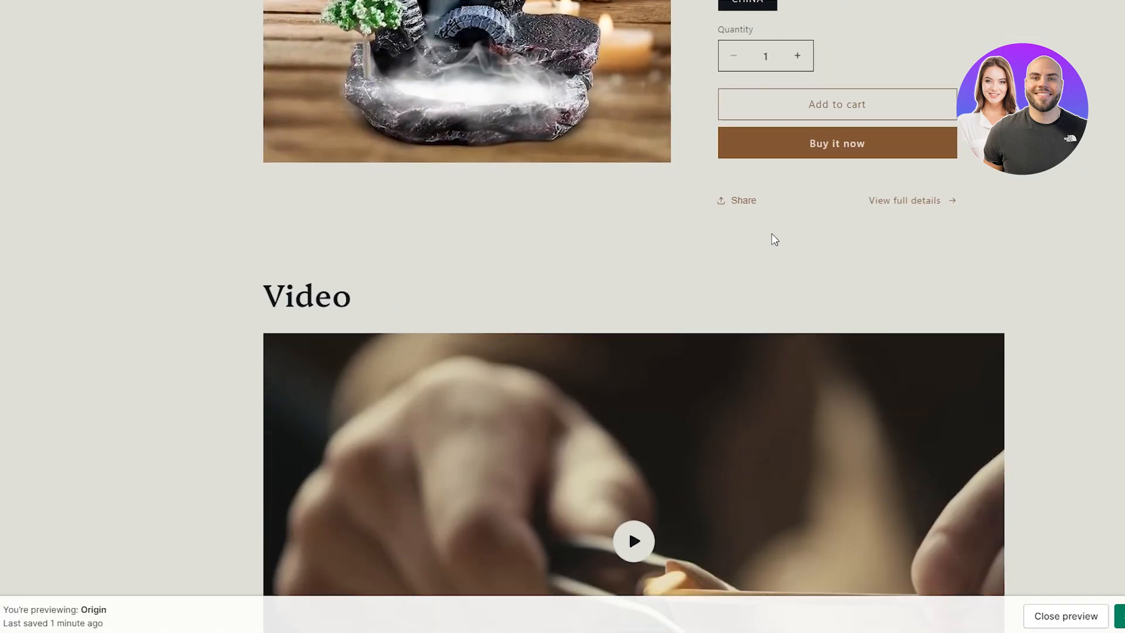
scroll(774, 241, "up", 5)
scroll(797, 275, "down", 4)
scroll(804, 286, "up", 6)
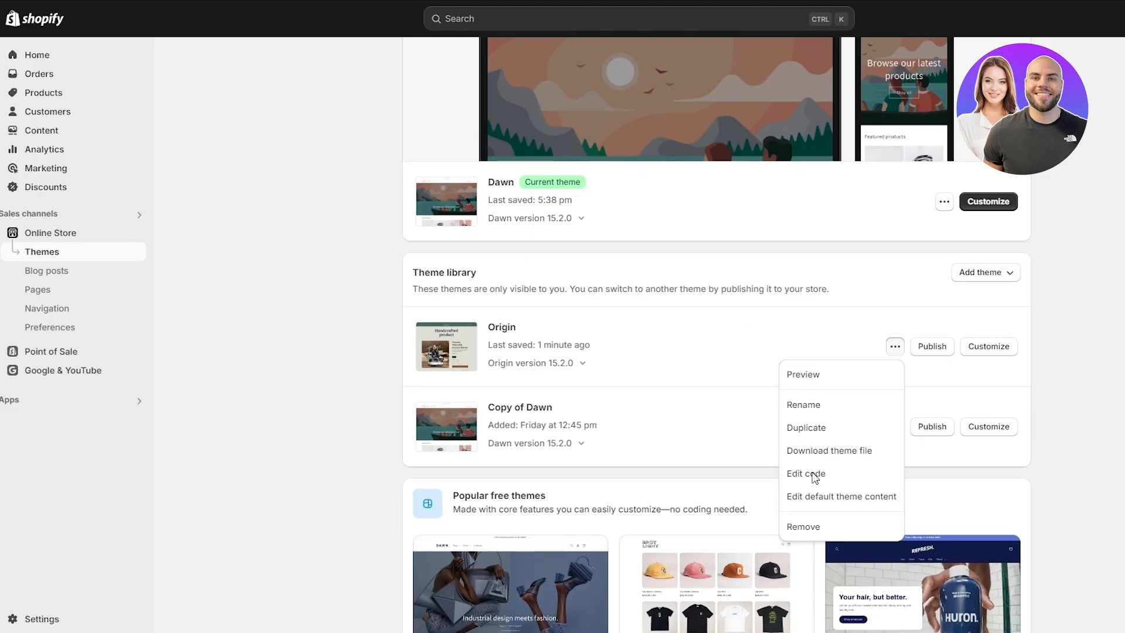
Open the Origin theme for customization and look over its home page.
left_click(893, 352)
left_click(988, 346)
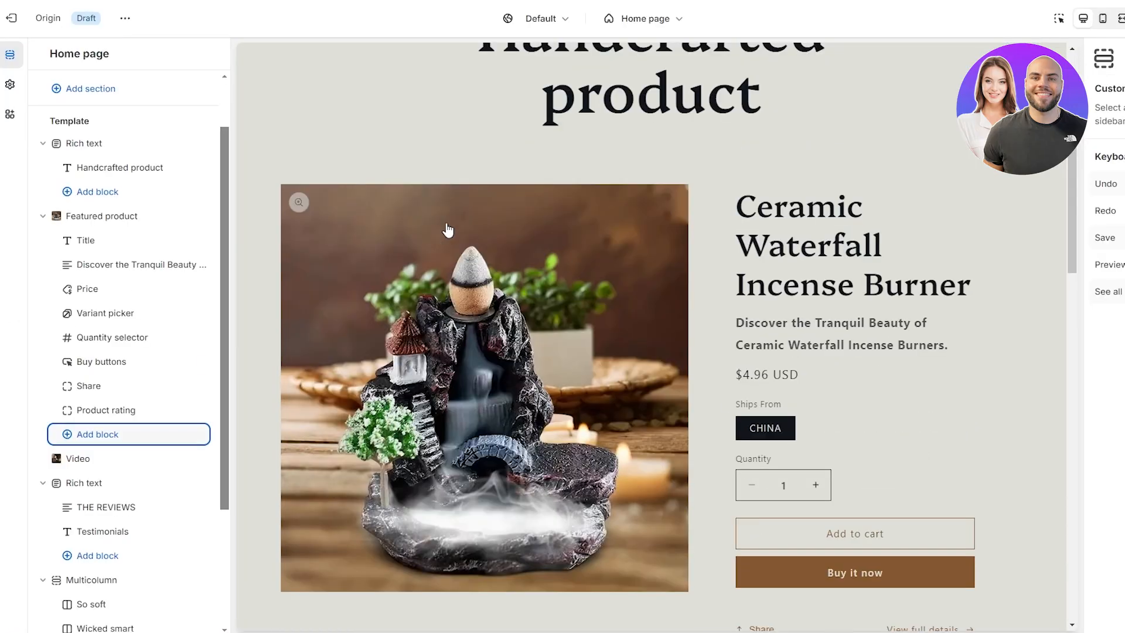
scroll(351, 269, "up", 3)
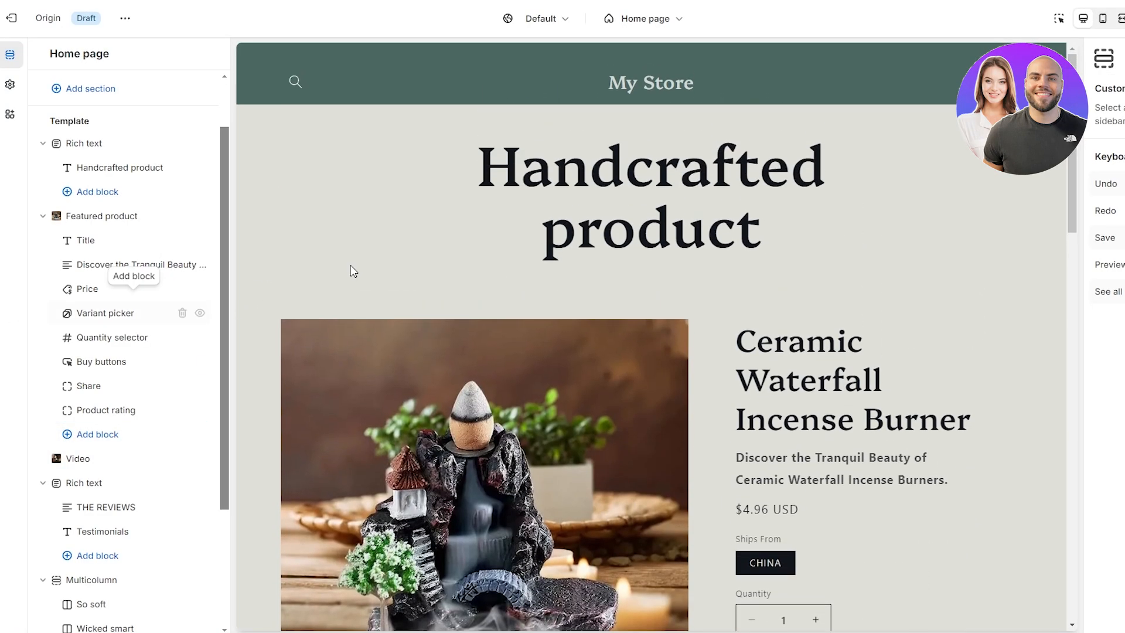
scroll(248, 470, "down", 3)
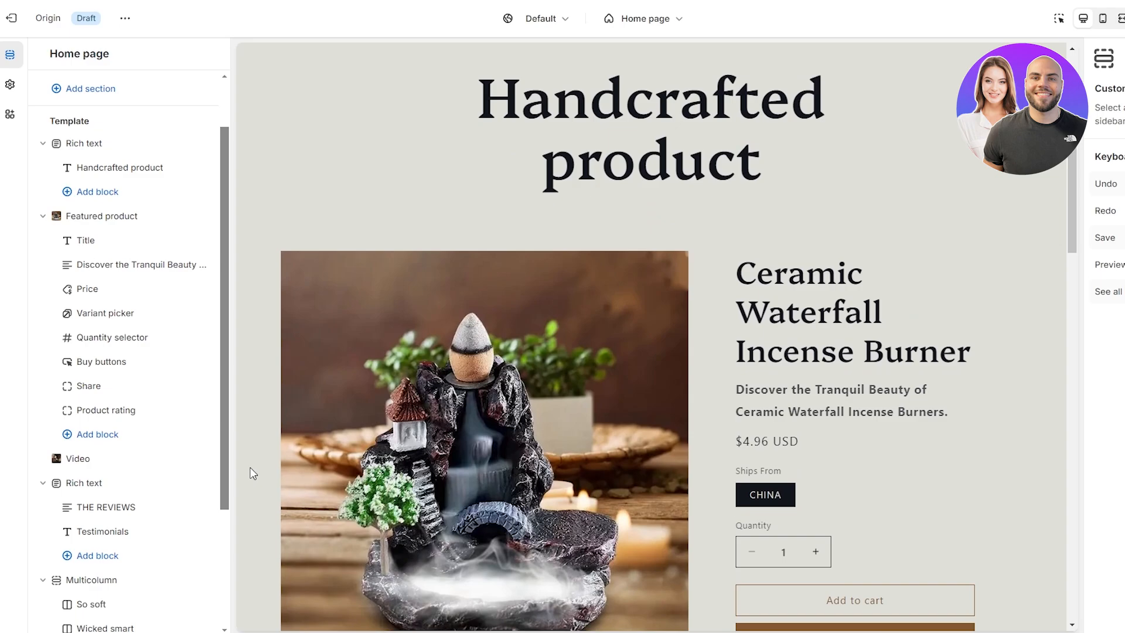
Add the Judge.me Star Ratings block to the Featured product section and place it between Price and Variant picker.
left_click(125, 441)
left_click(93, 436)
left_click(92, 437)
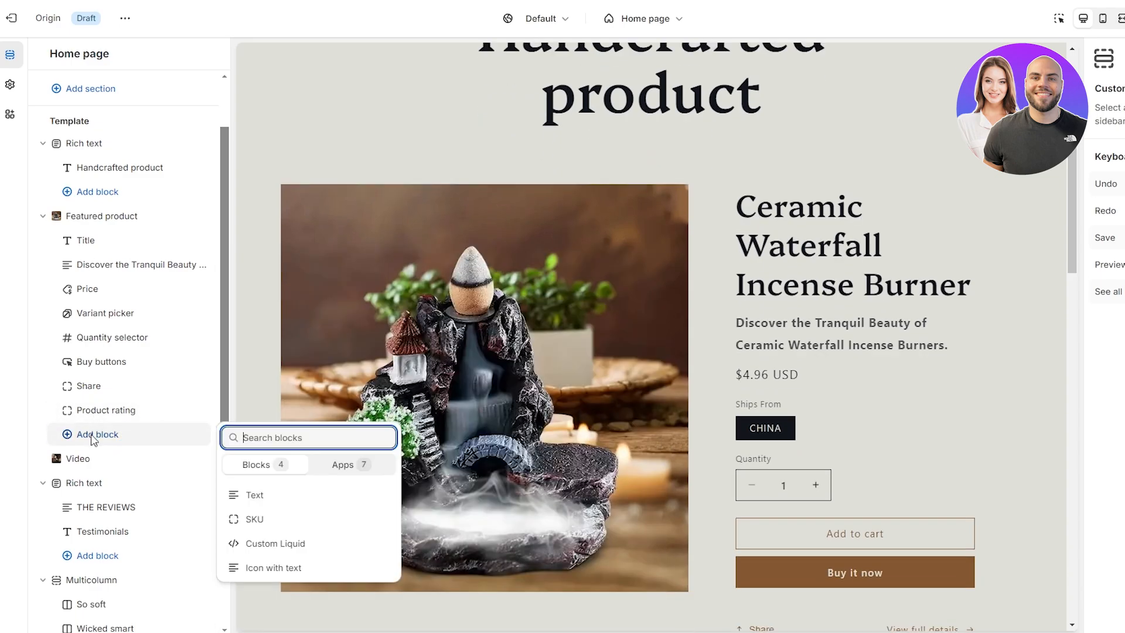
left_click(381, 469)
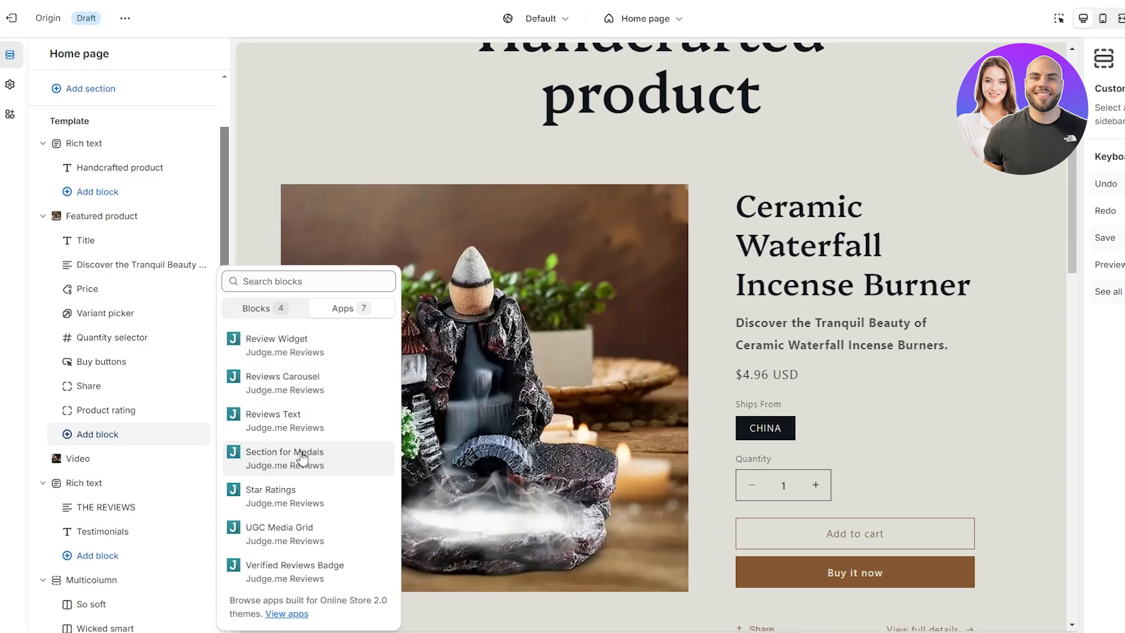
left_click(281, 498)
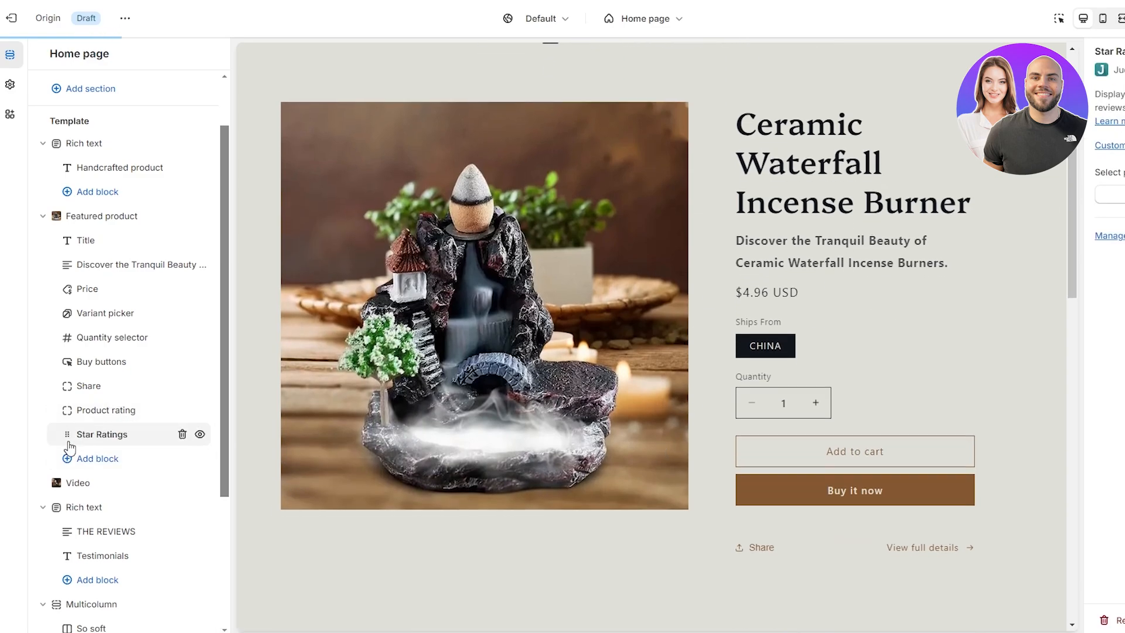
left_click_drag(62, 444, 68, 313)
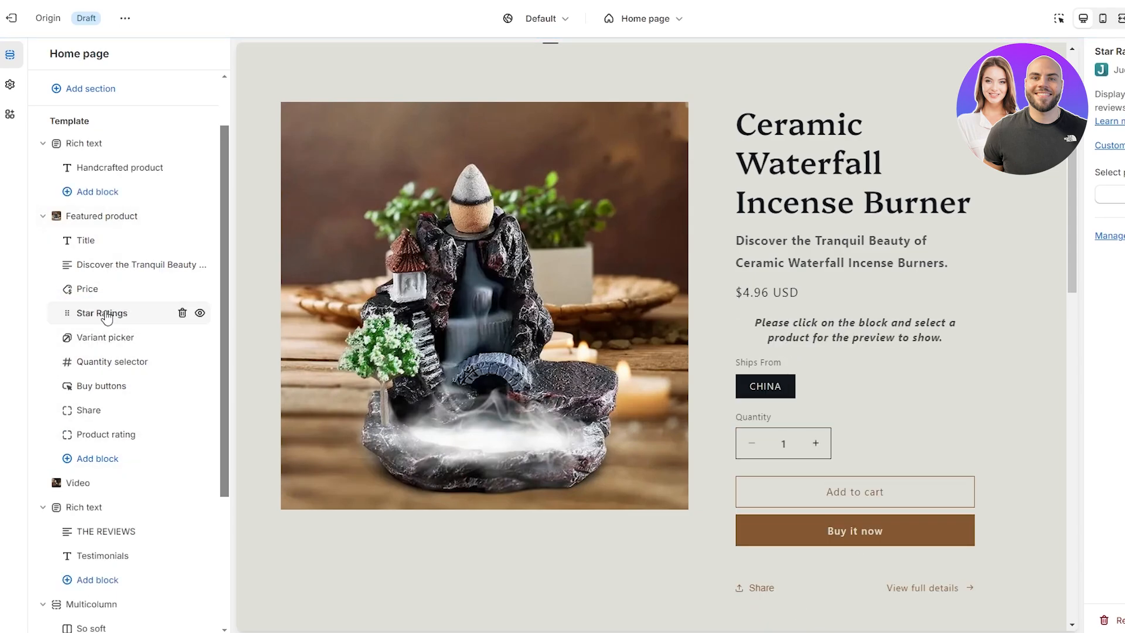
Assign the Ceramic Waterfall Incense Burner as the product of the Star Ratings block.
left_click(1110, 193)
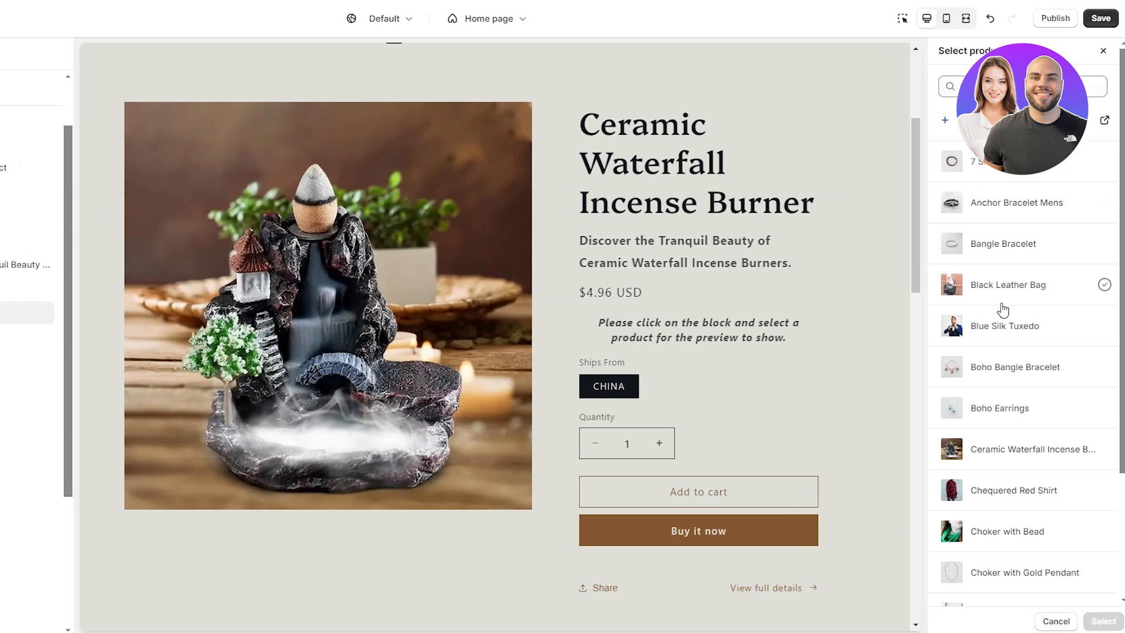
scroll(967, 313, "down", 3)
scroll(1021, 528, "down", 3)
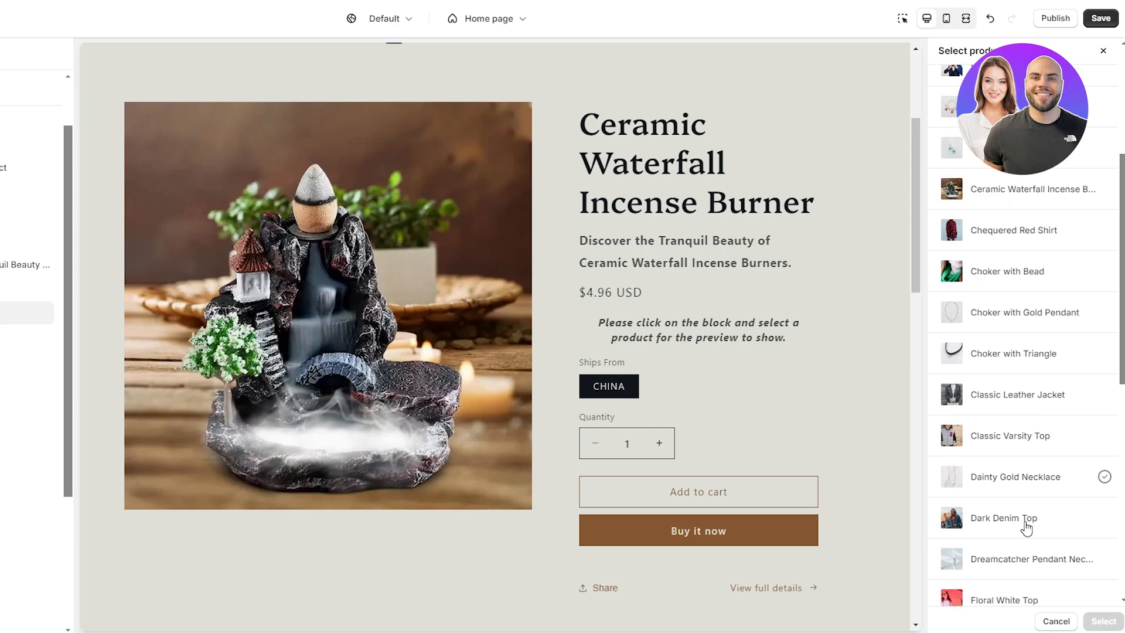
scroll(1023, 528, "up", 5)
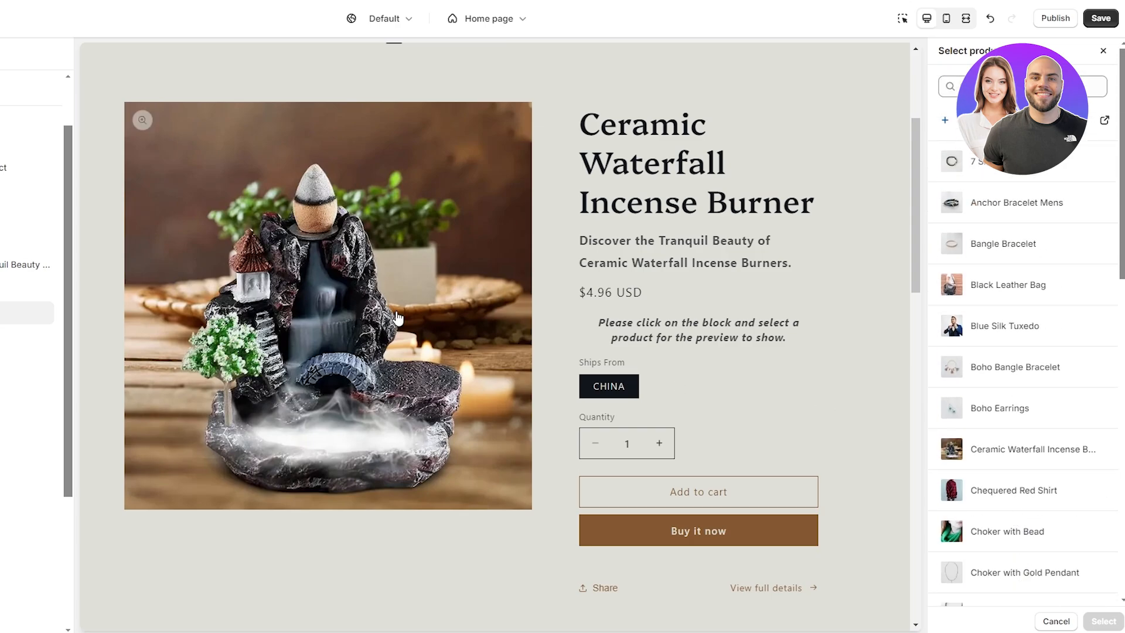
scroll(944, 299, "down", 4)
scroll(945, 298, "down", 6)
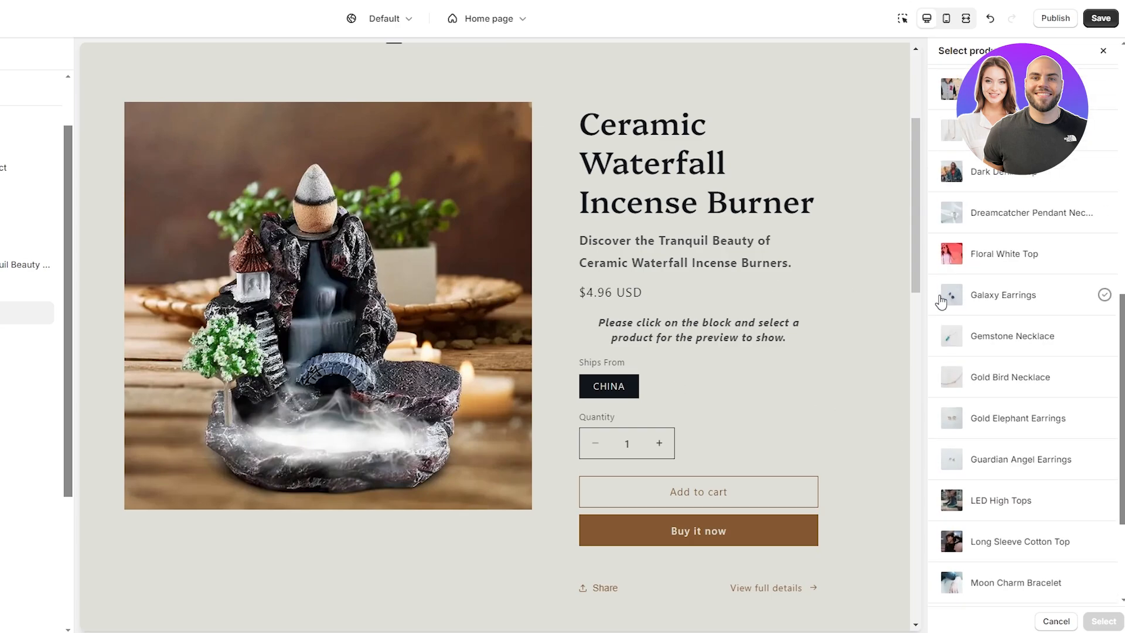
scroll(914, 304, "down", 2)
scroll(1061, 375, "down", 3)
scroll(1046, 492, "down", 6)
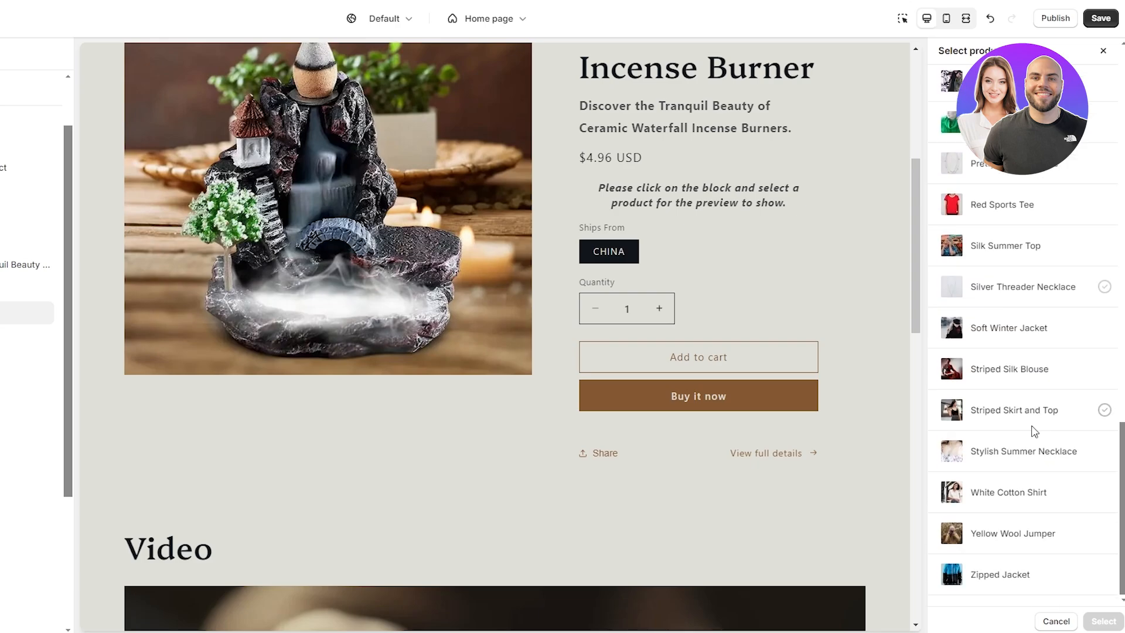
scroll(1022, 328, "up", 20)
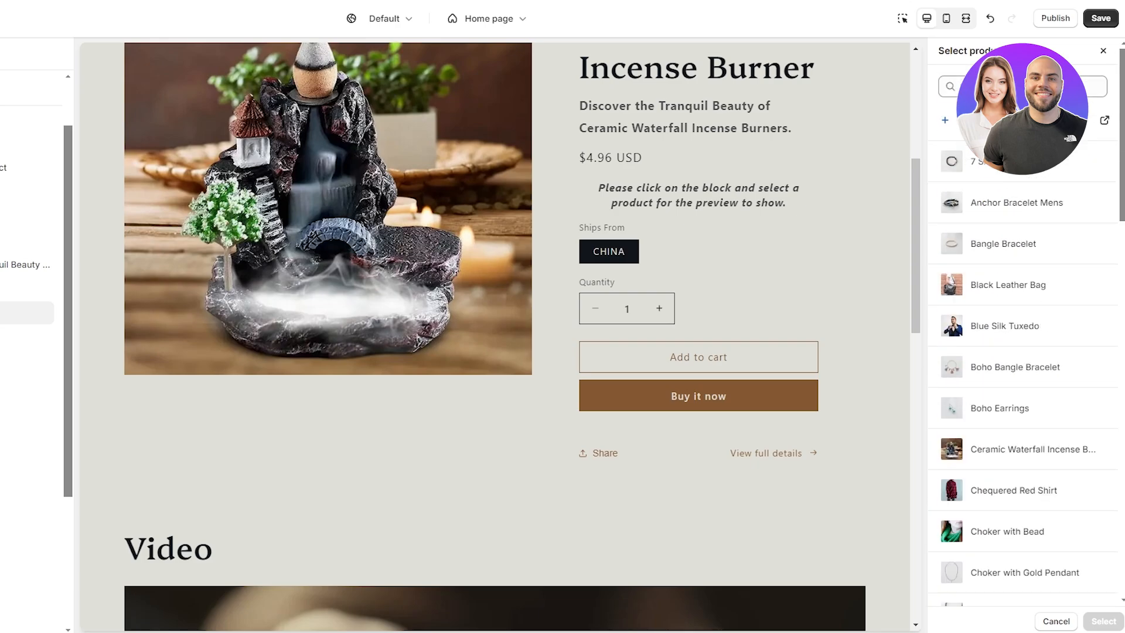
left_click(1006, 172)
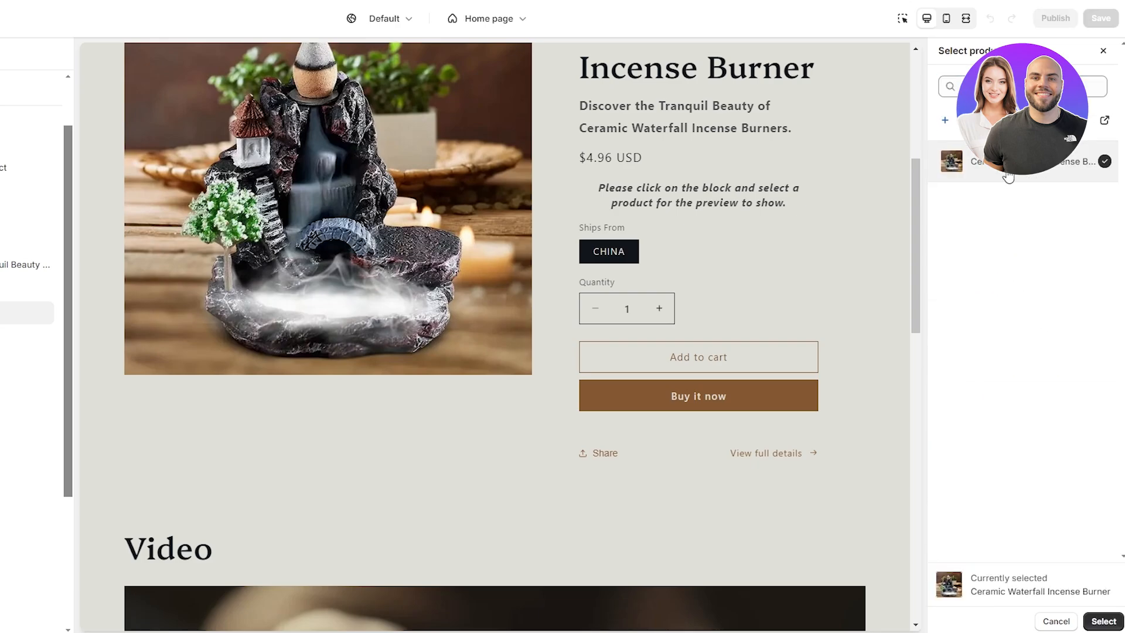
left_click(1096, 615)
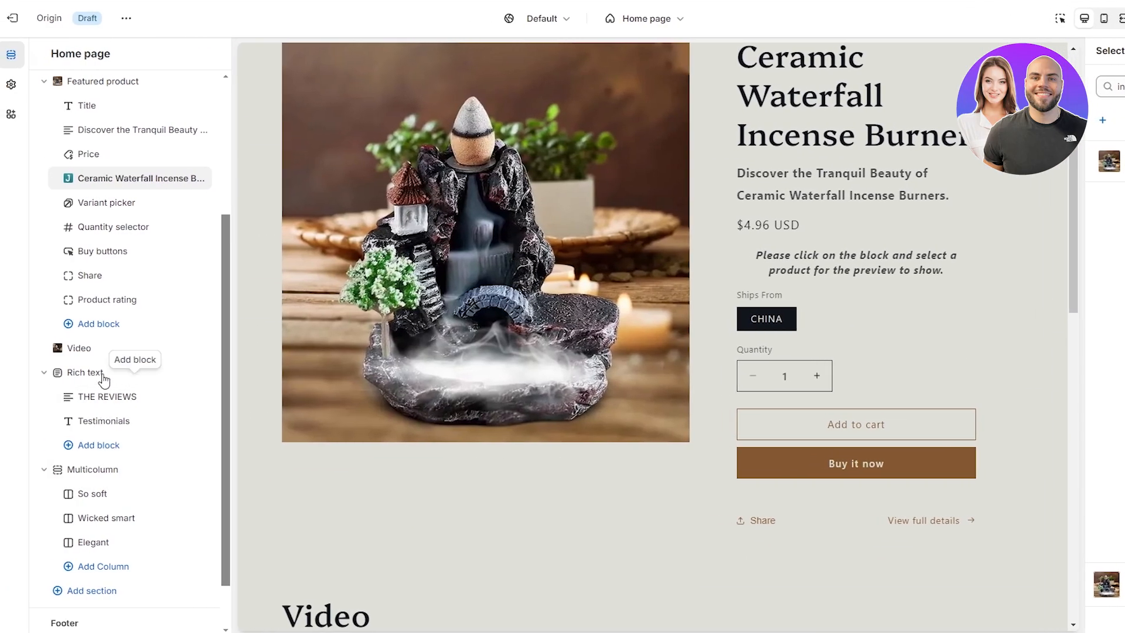
Add the Judge.me Reviews Text as a home page section and move it between Featured product and Video.
scroll(104, 380, "down", 1)
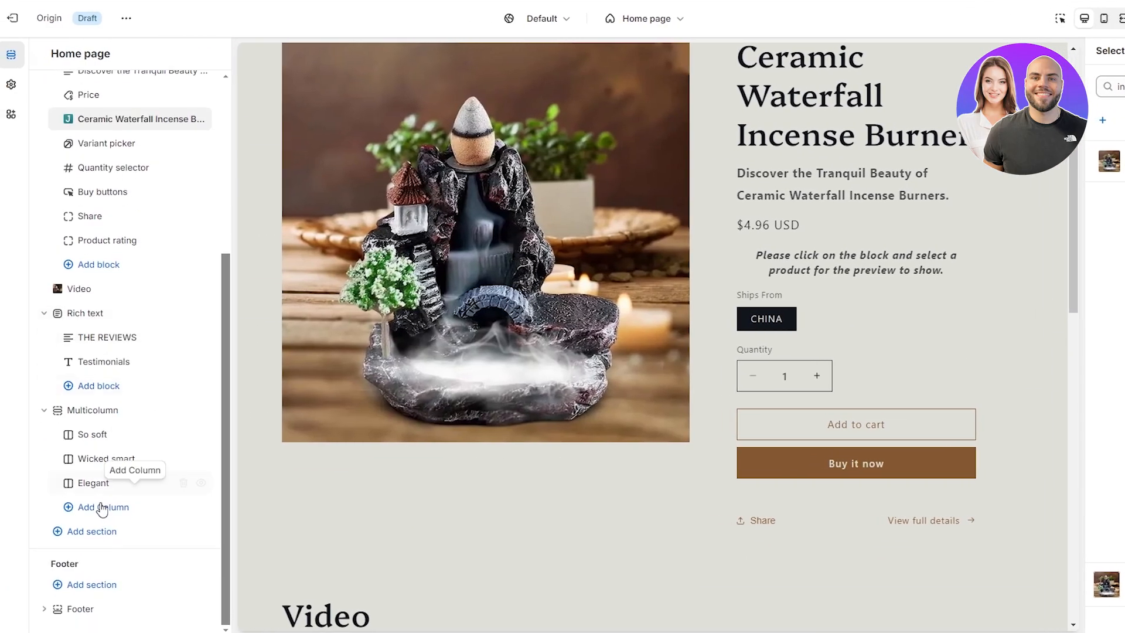
left_click(111, 533)
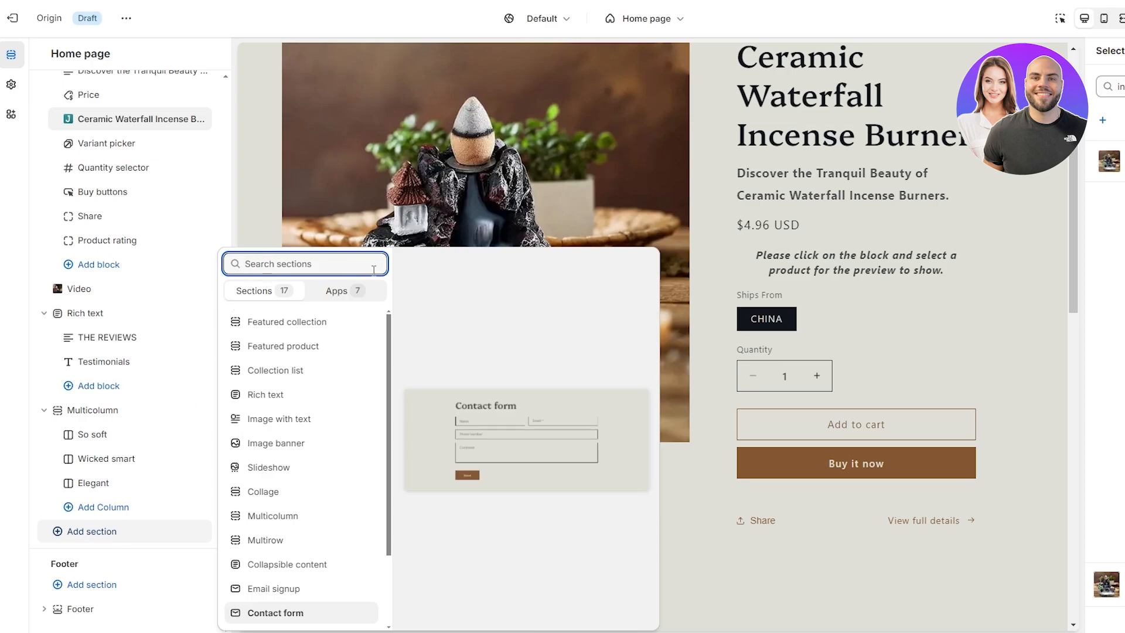
left_click(356, 297)
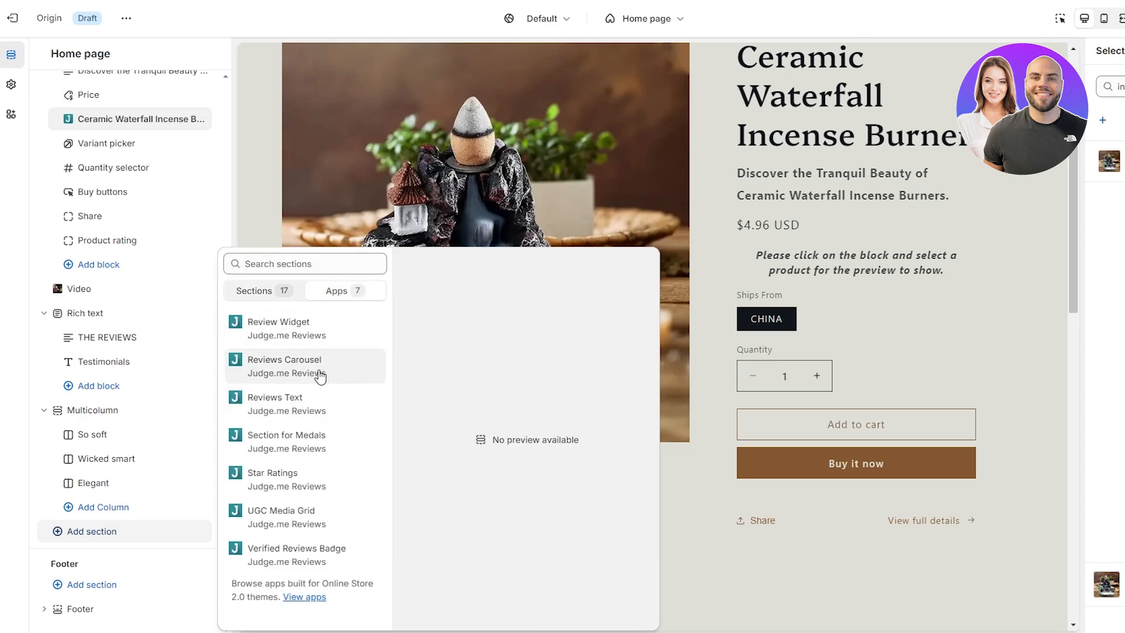
left_click(298, 404)
scroll(388, 509, "down", 7)
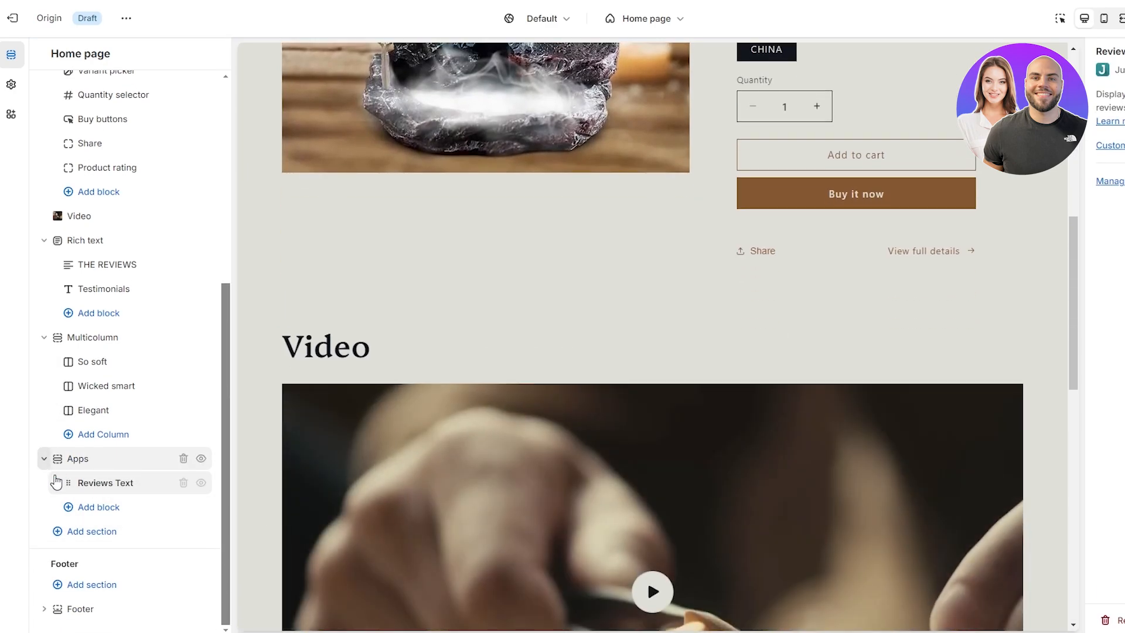
left_click_drag(63, 482, 73, 222)
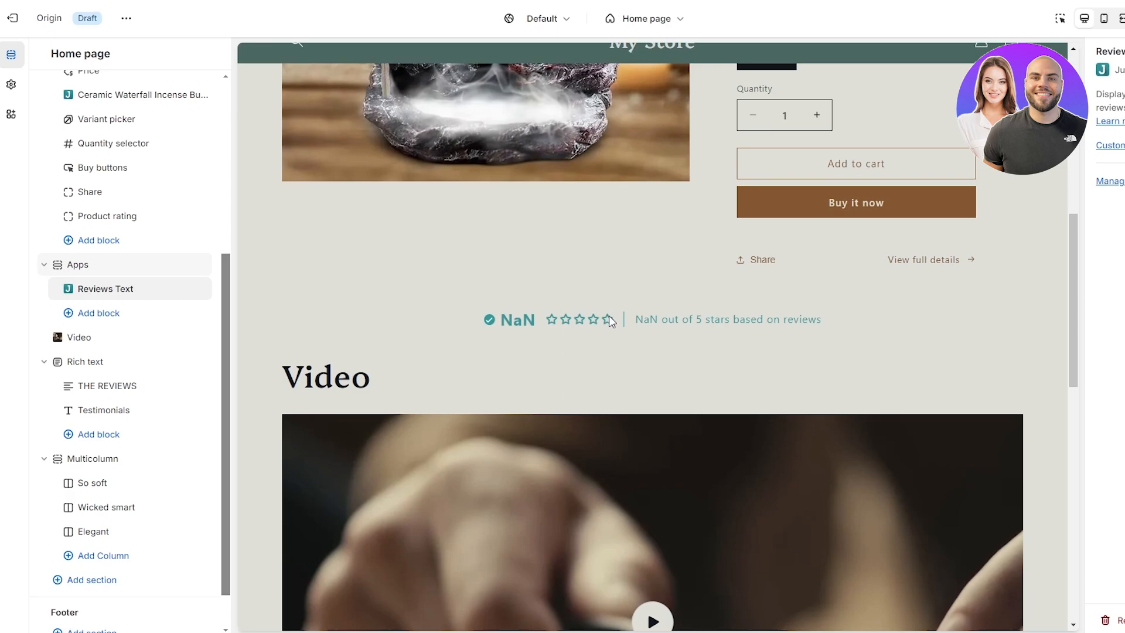
scroll(574, 480, "up", 3)
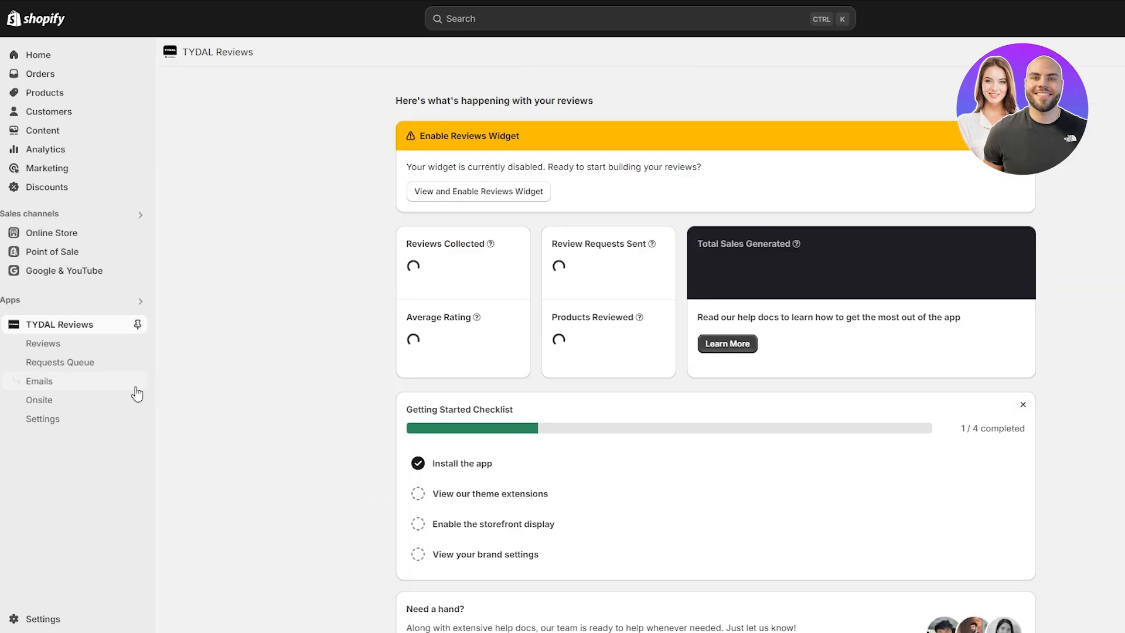
Pin the TYDAL Reviews app, switch its product page widget on, and look through the onsite display settings.
left_click(137, 324)
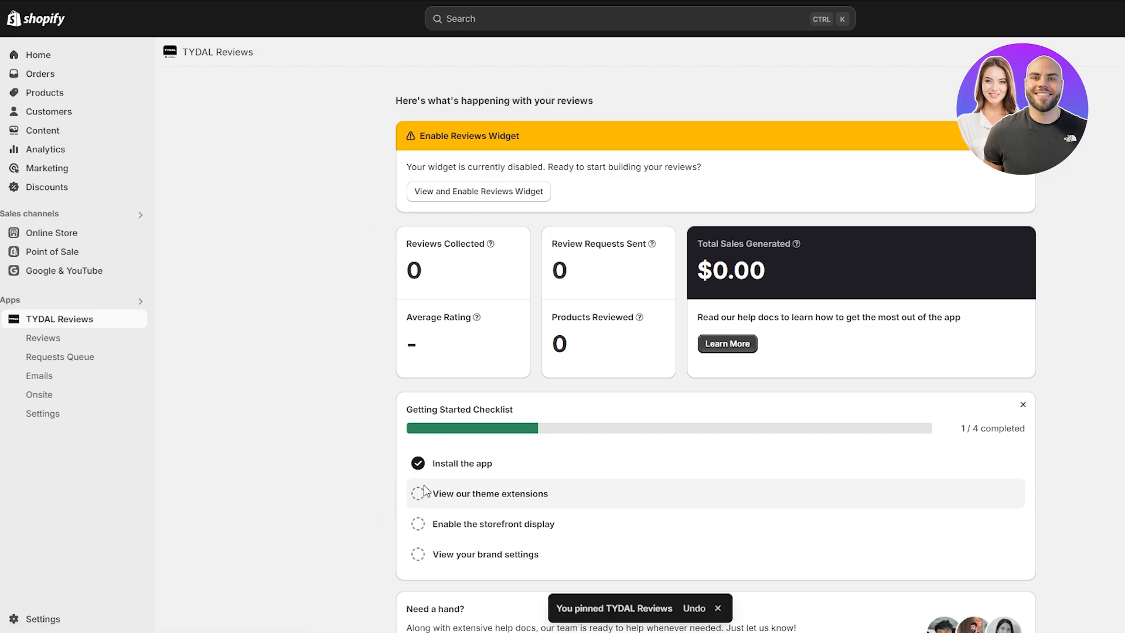
left_click(463, 199)
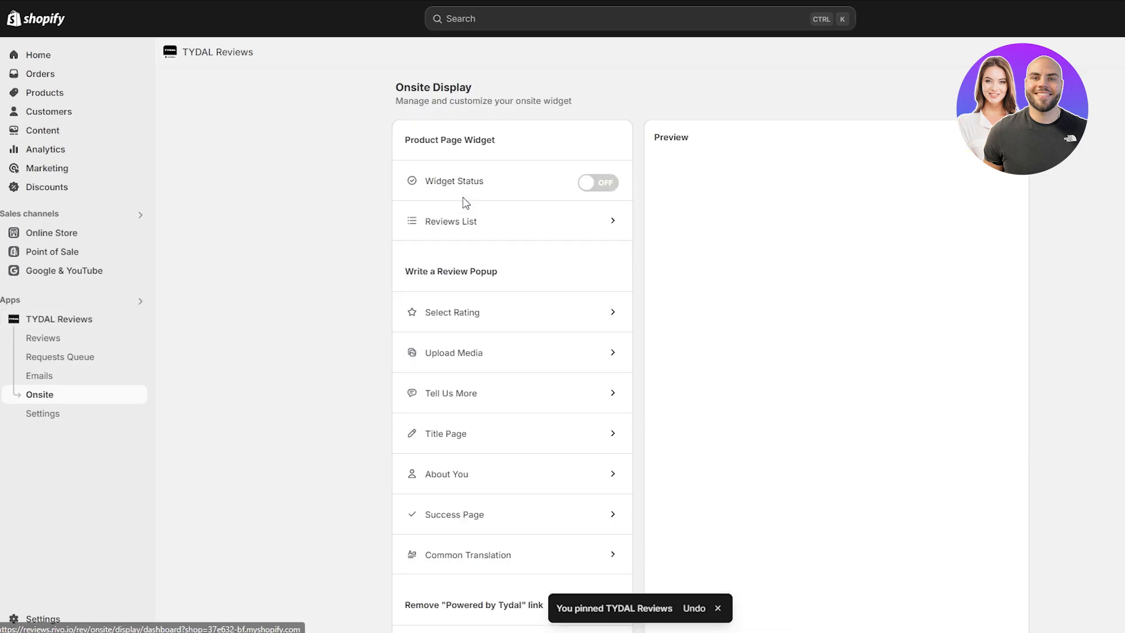
left_click(614, 189)
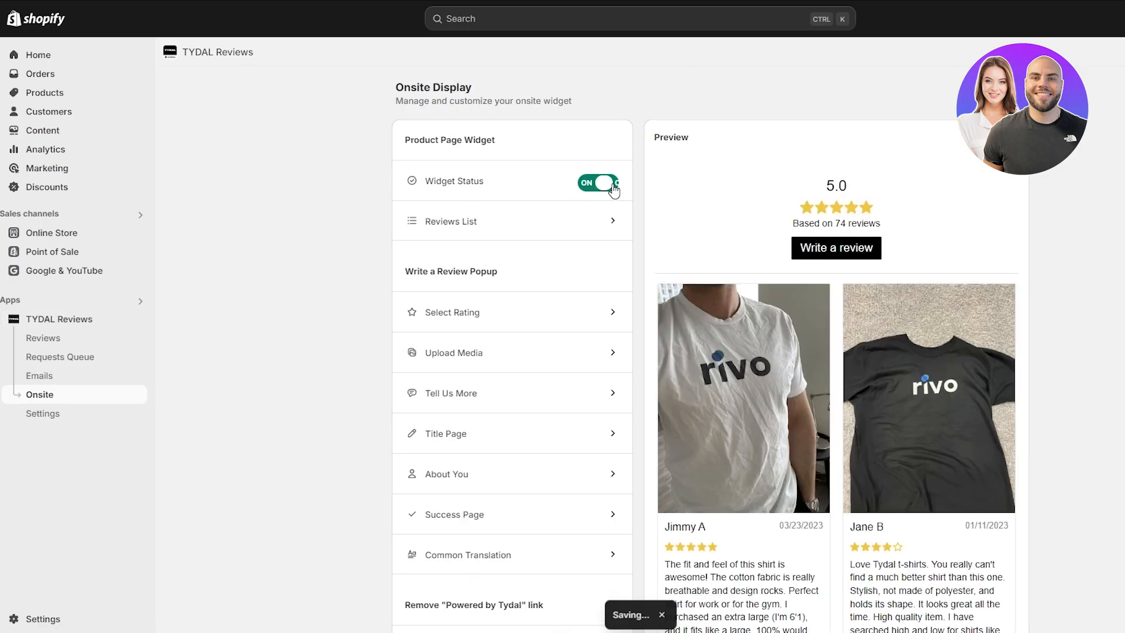
scroll(826, 262, "down", 5)
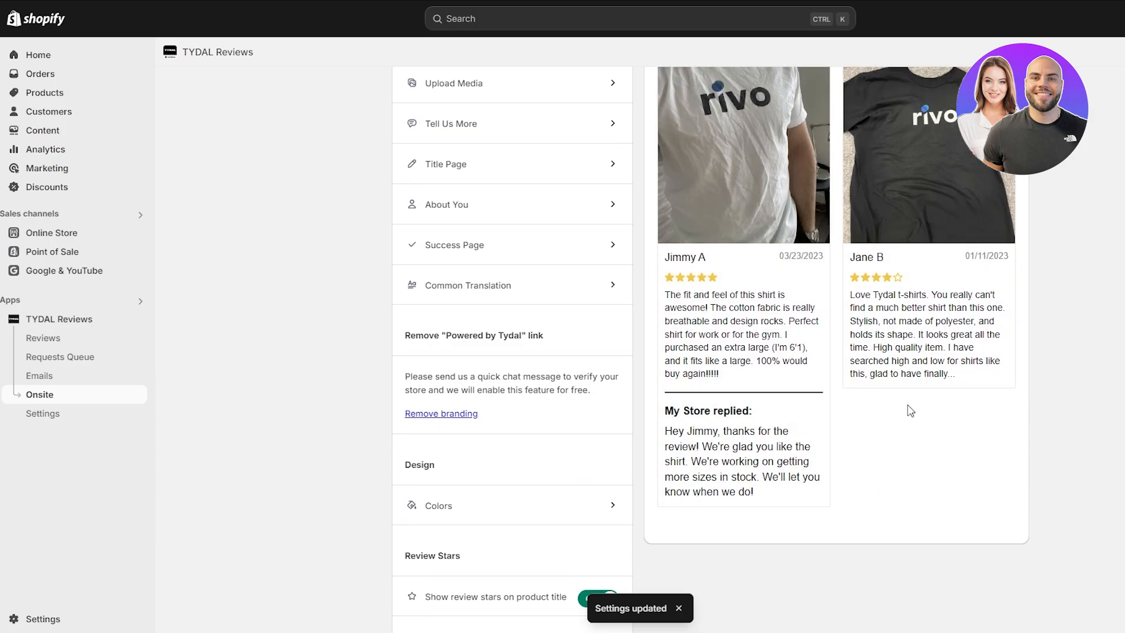
scroll(693, 394, "down", 2)
scroll(693, 394, "up", 7)
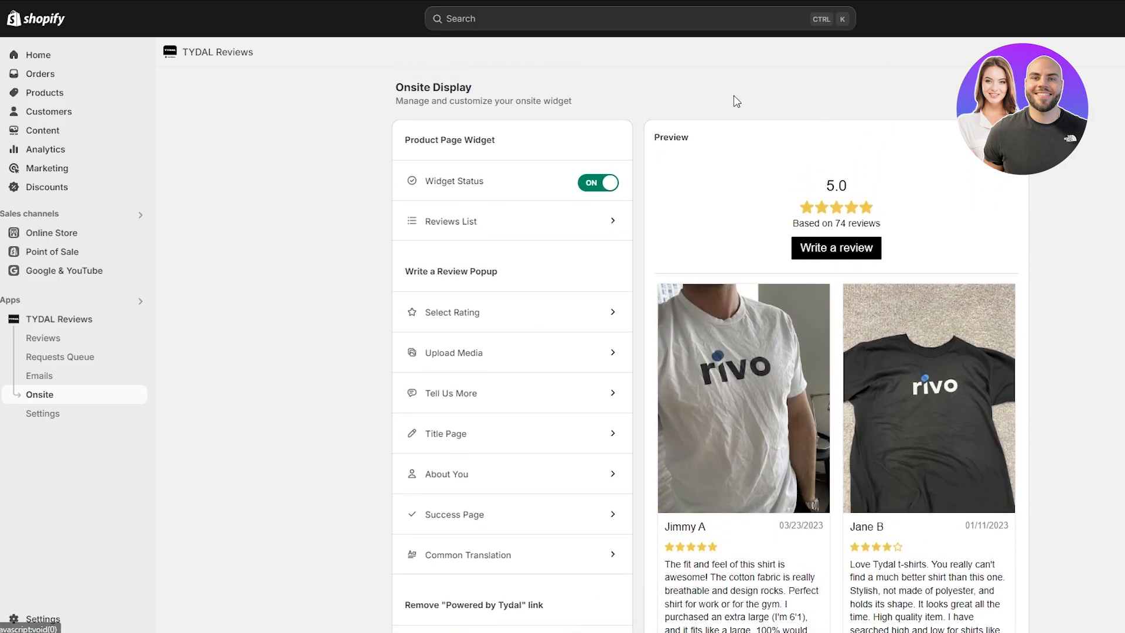
Open the app embeds of the live Dawn theme and save it with the TYDAL Reviews embed switched on.
left_click(70, 1)
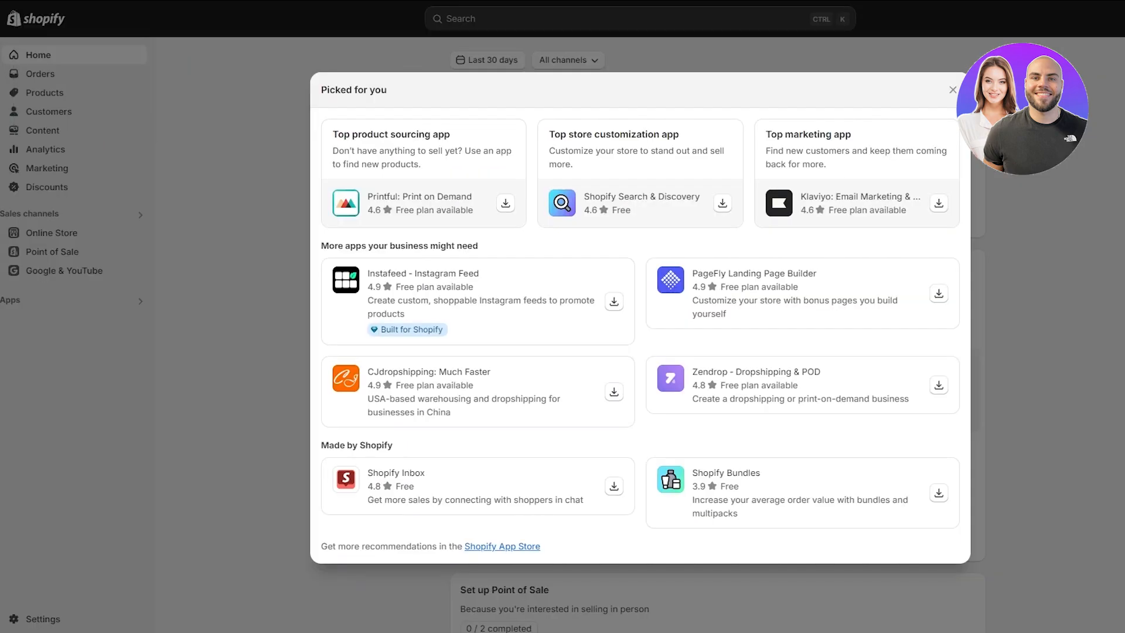
left_click(246, 302)
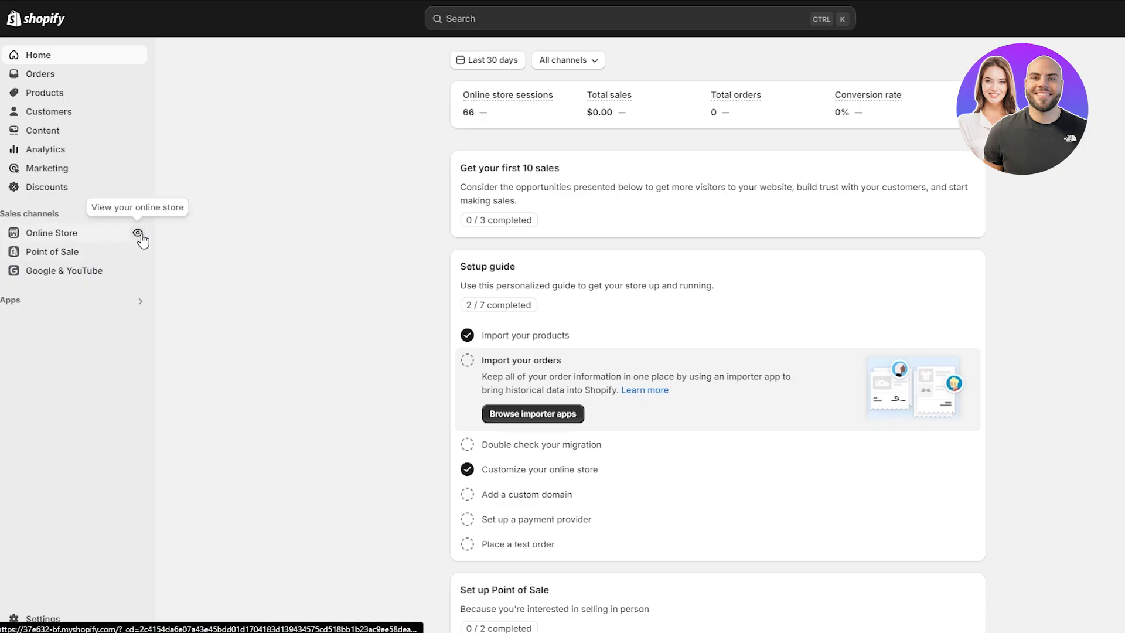
left_click(140, 239)
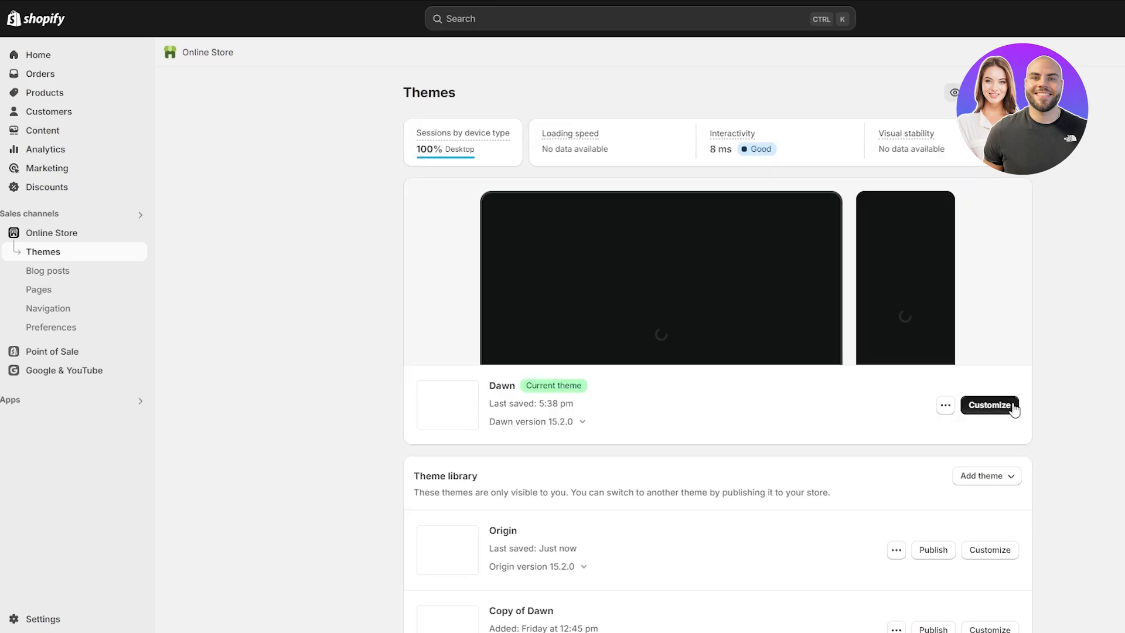
left_click(995, 410)
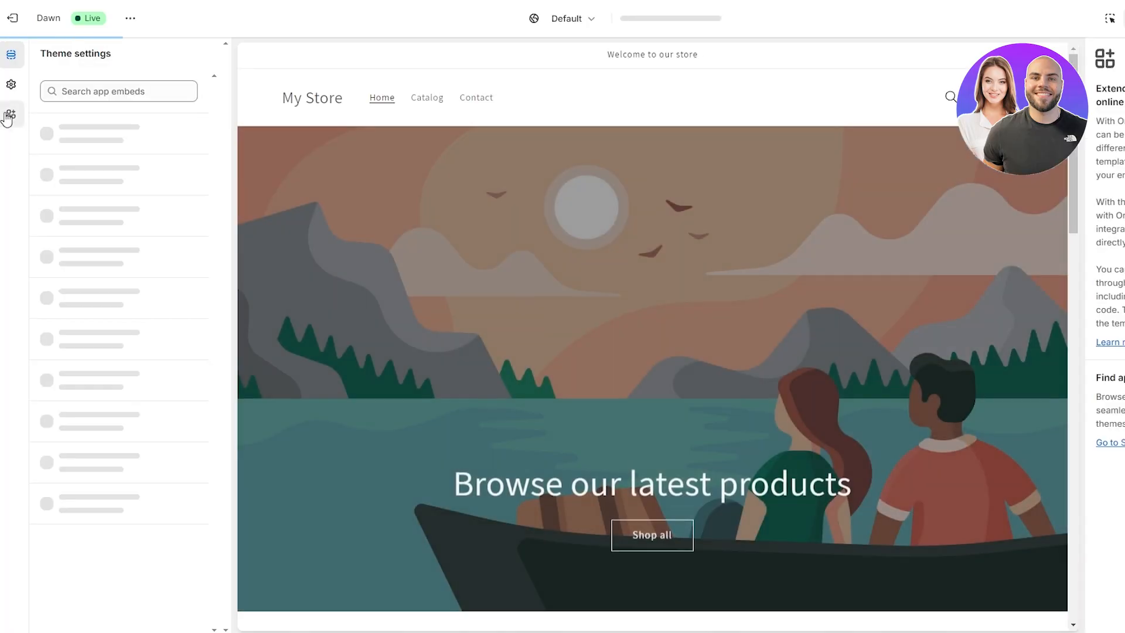
left_click(11, 114)
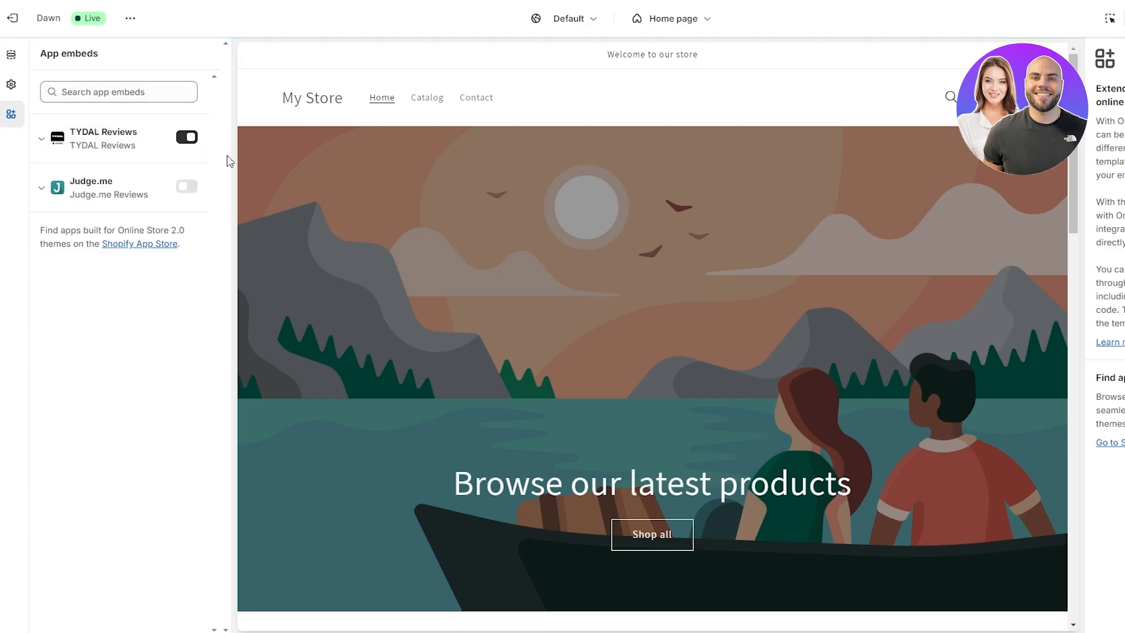
Open the Anchor Bracelet Mens product page in the theme preview and examine its review stars and reviews widget.
scroll(558, 320, "down", 9)
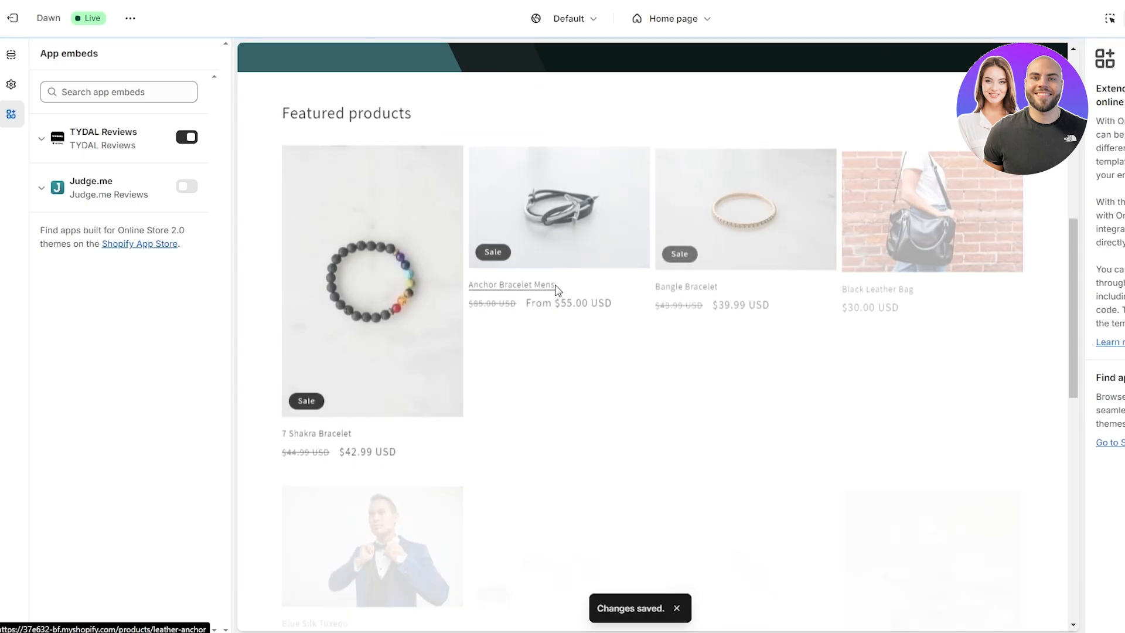
left_click(518, 282)
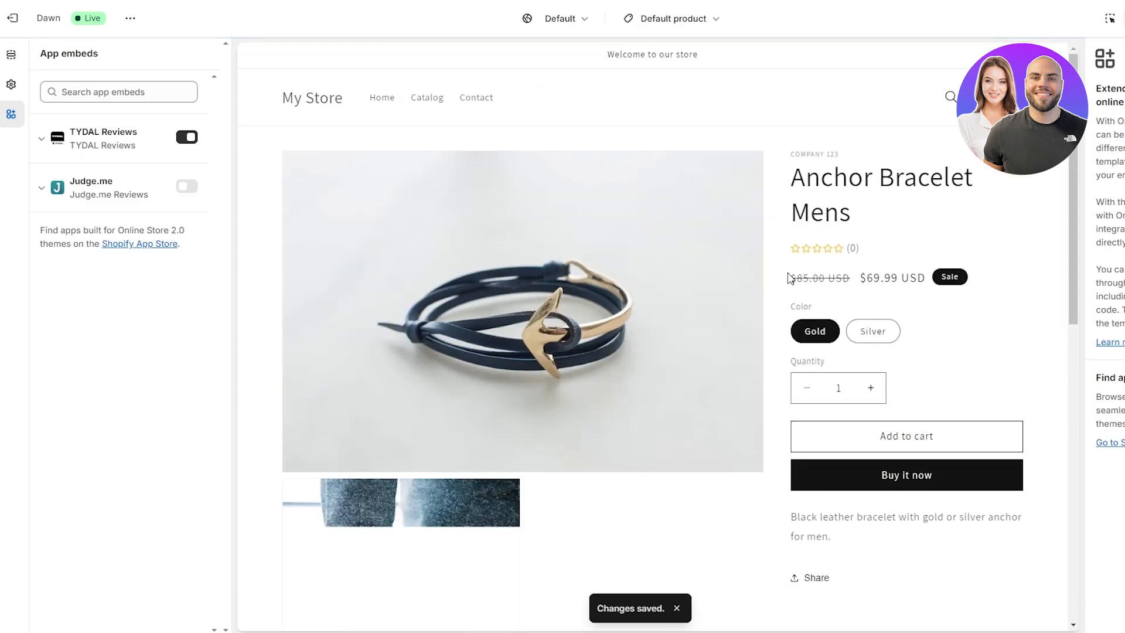
scroll(804, 253, "down", 6)
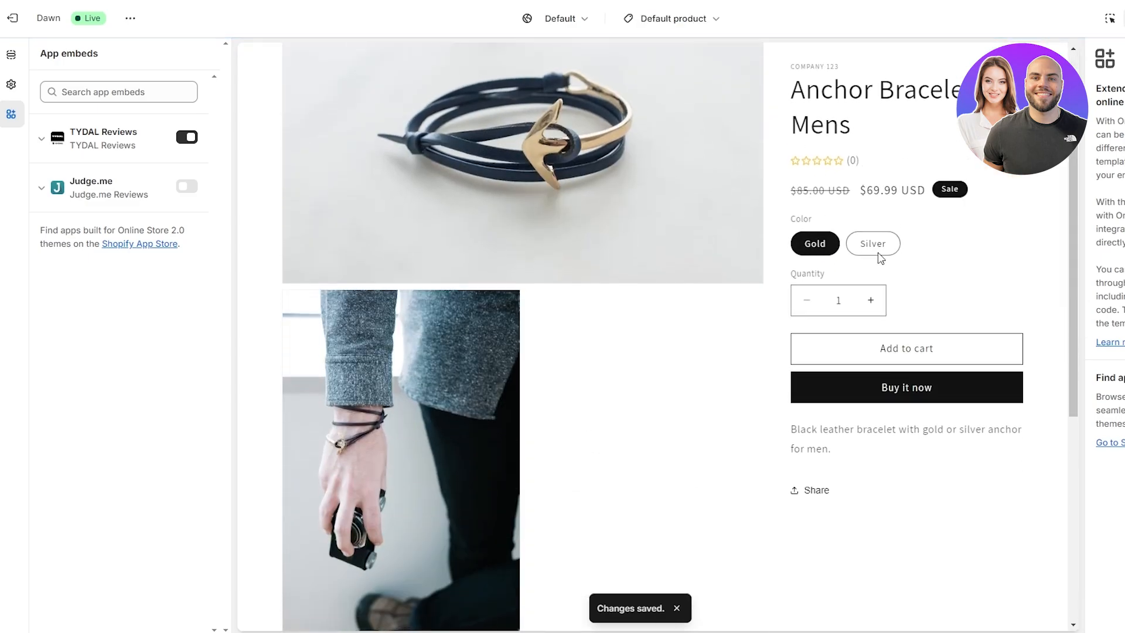
scroll(668, 410, "down", 2)
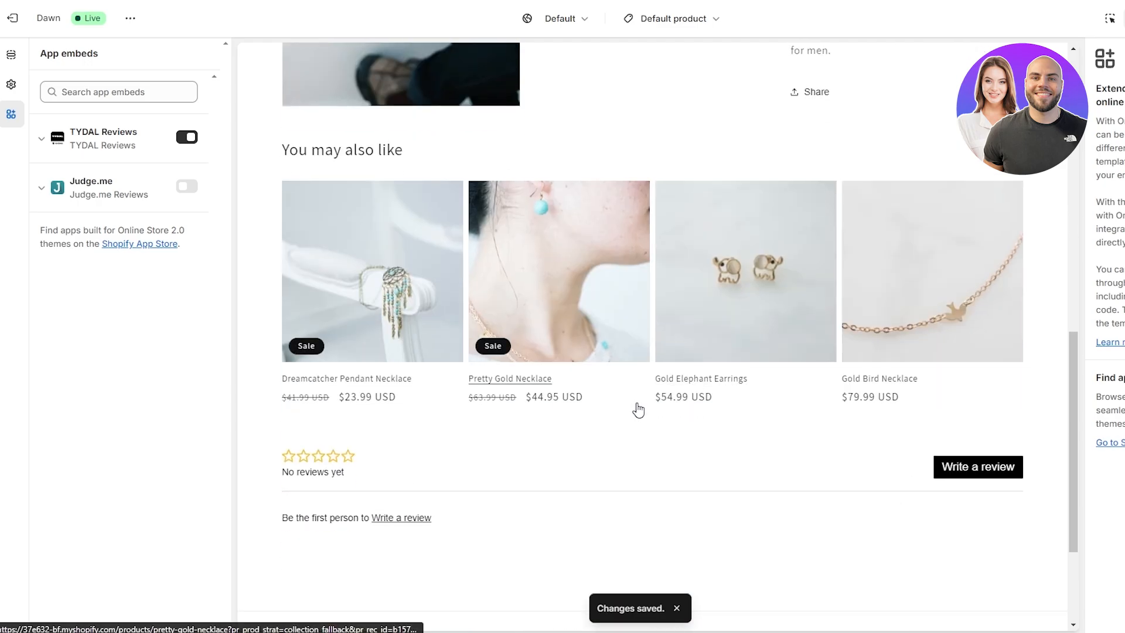
scroll(343, 457, "down", 3)
scroll(343, 456, "up", 10)
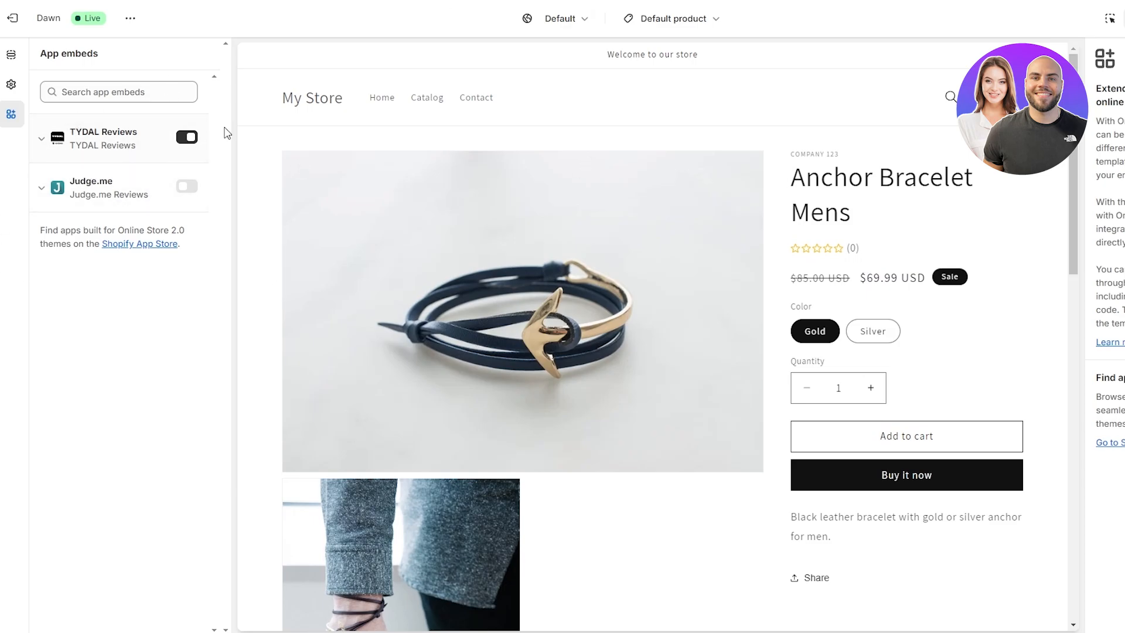
Look through the Default product template's sections and the app blocks available for Product information.
left_click(17, 62)
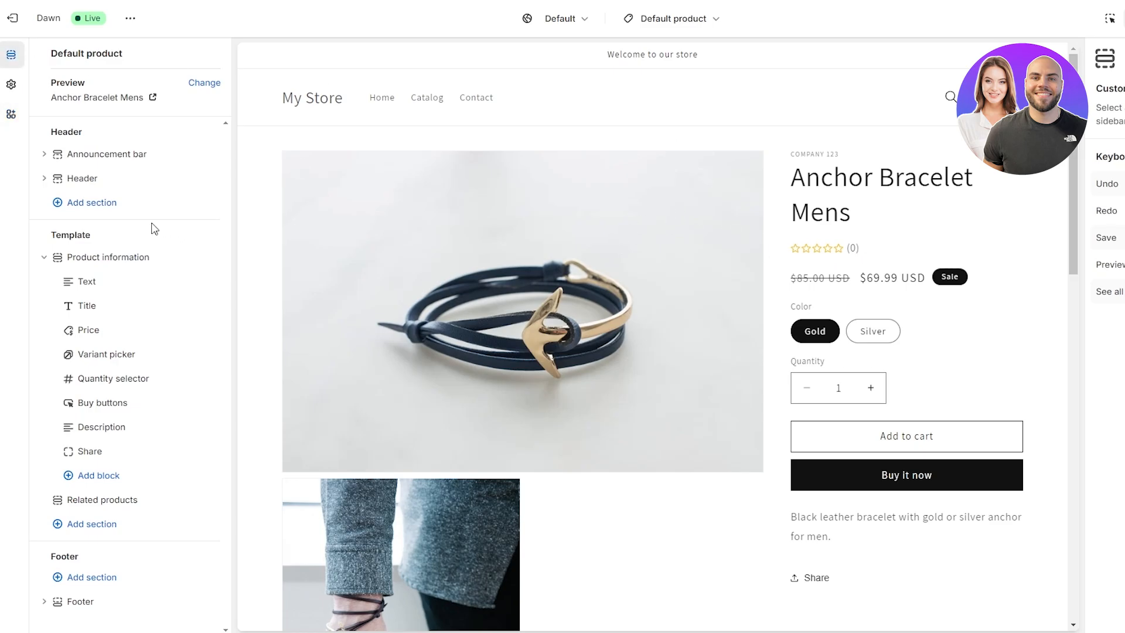
scroll(818, 255, "down", 8)
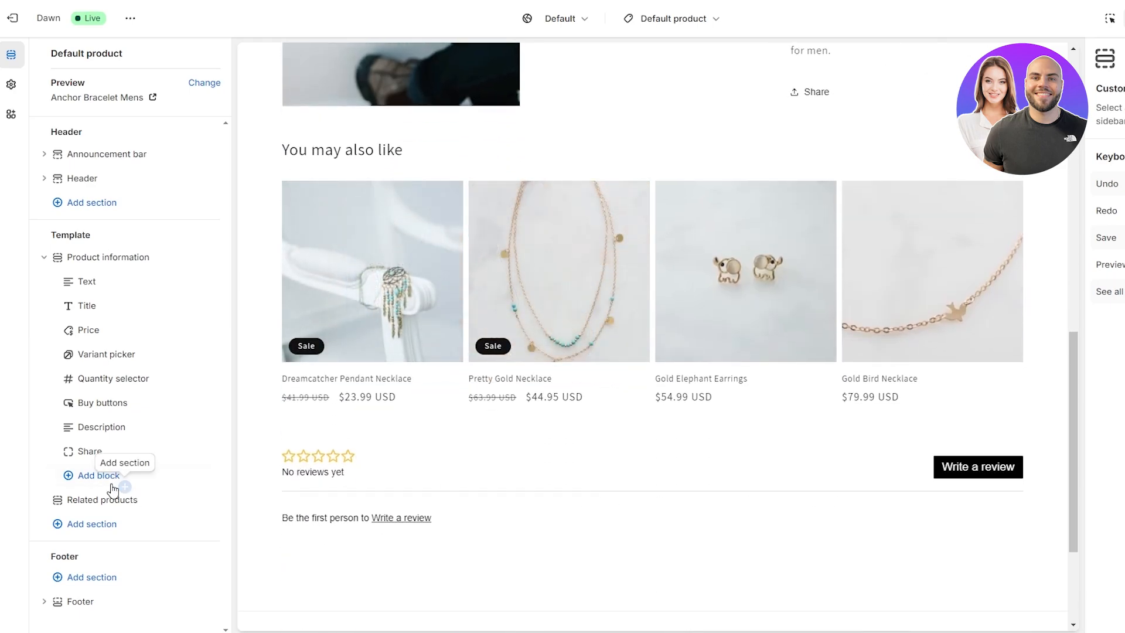
left_click(88, 475)
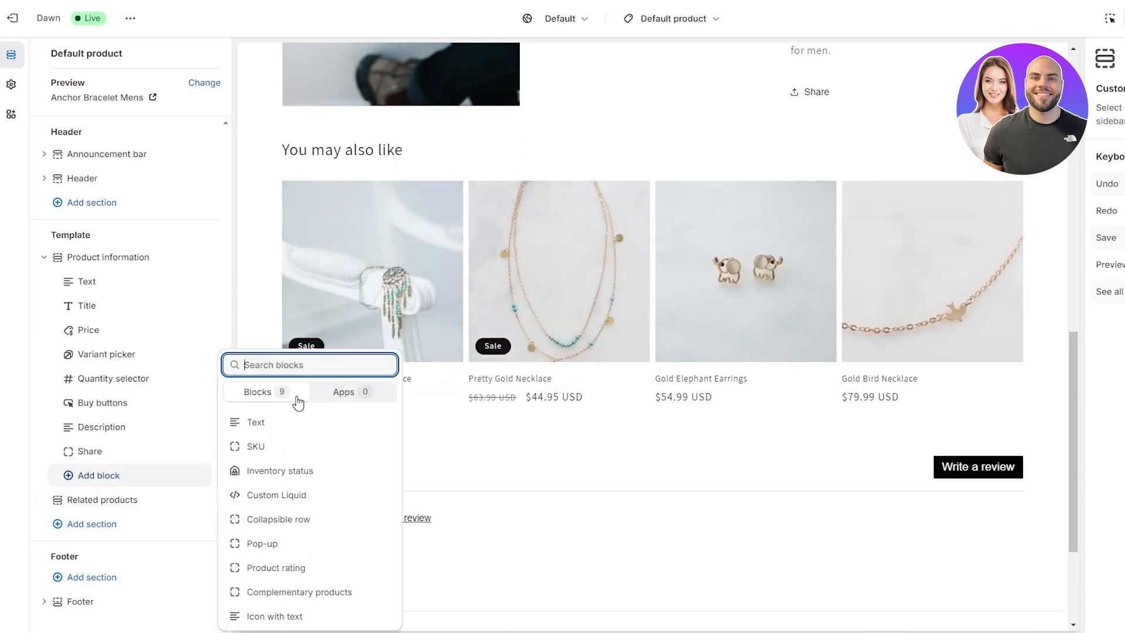
left_click(339, 396)
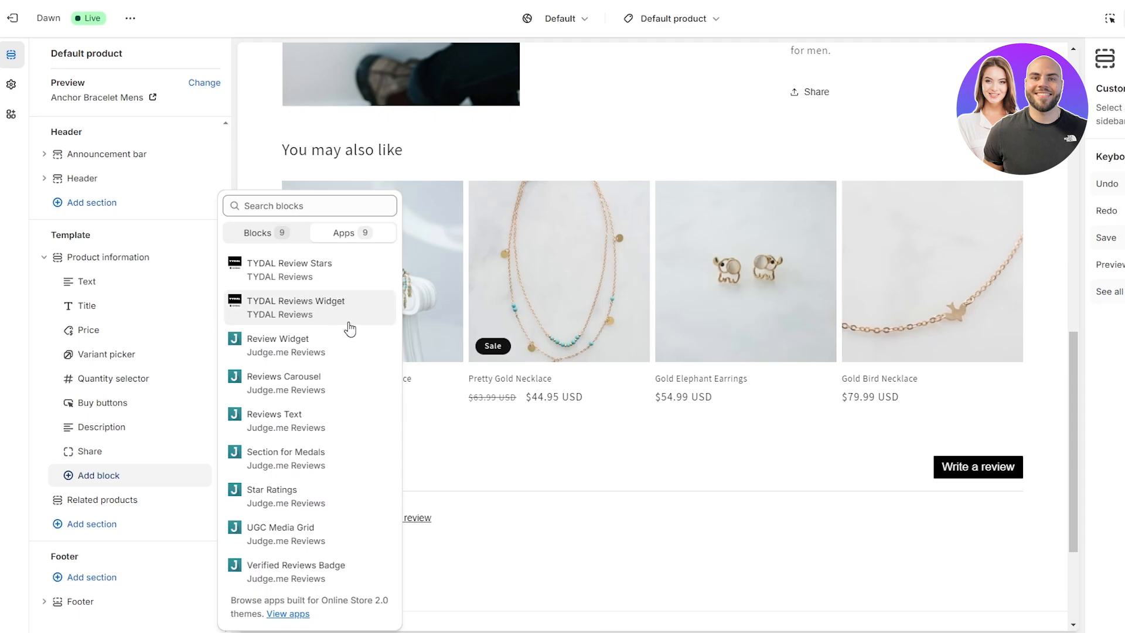
left_click(558, 465)
scroll(289, 527, "down", 3)
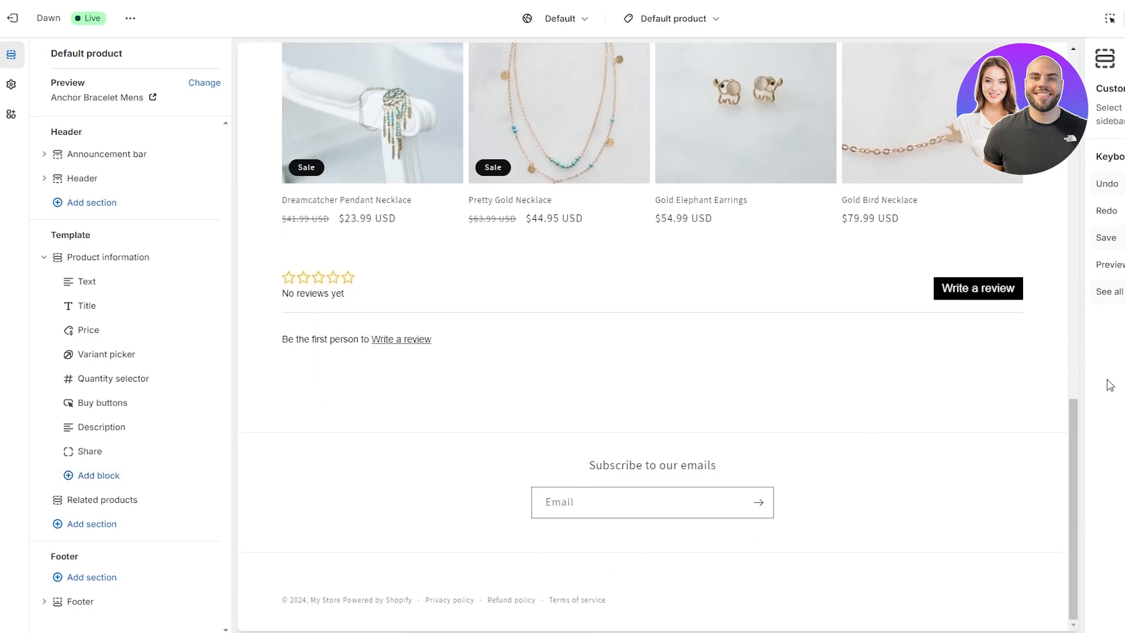
scroll(798, 354, "up", 6)
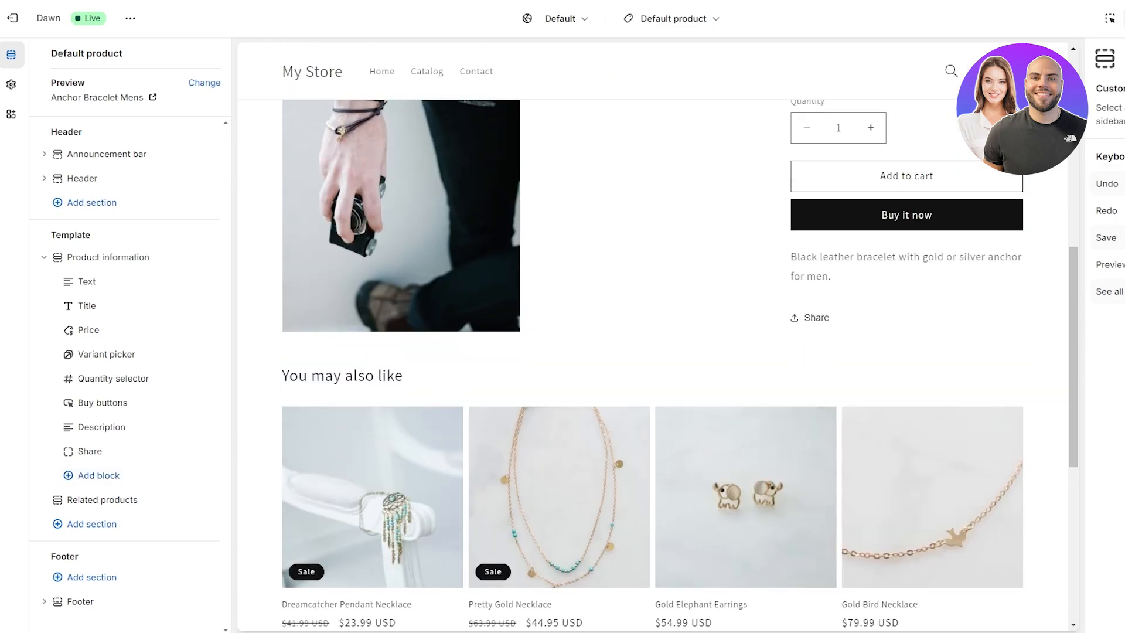
Leave the theme editor, open the TYDAL Reviews app and pin it.
left_click(13, 18)
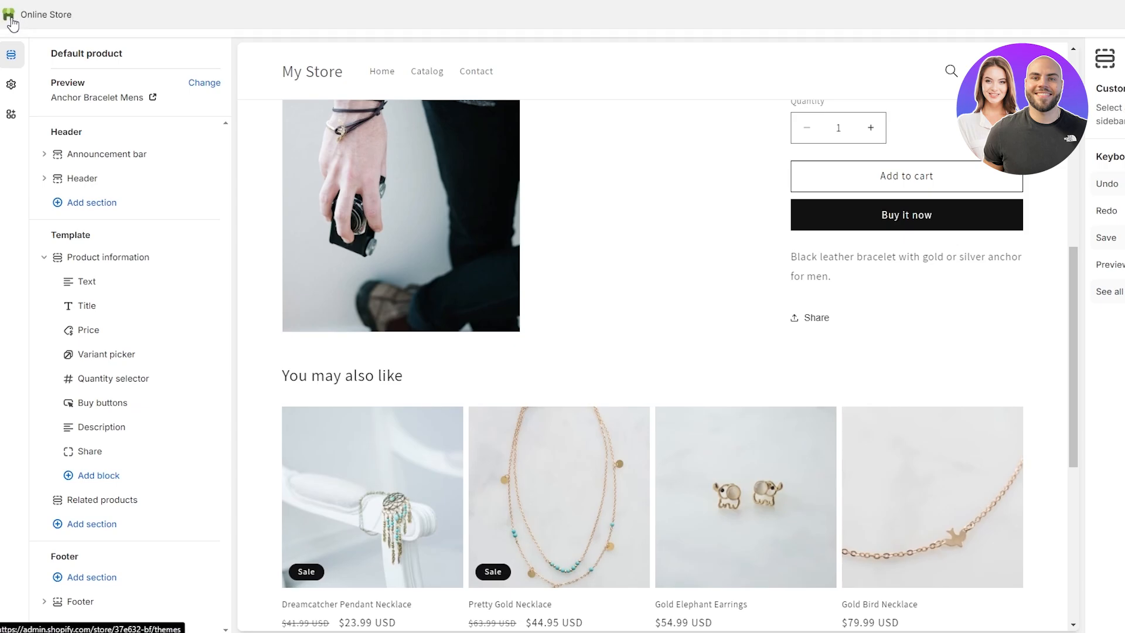
left_click(144, 403)
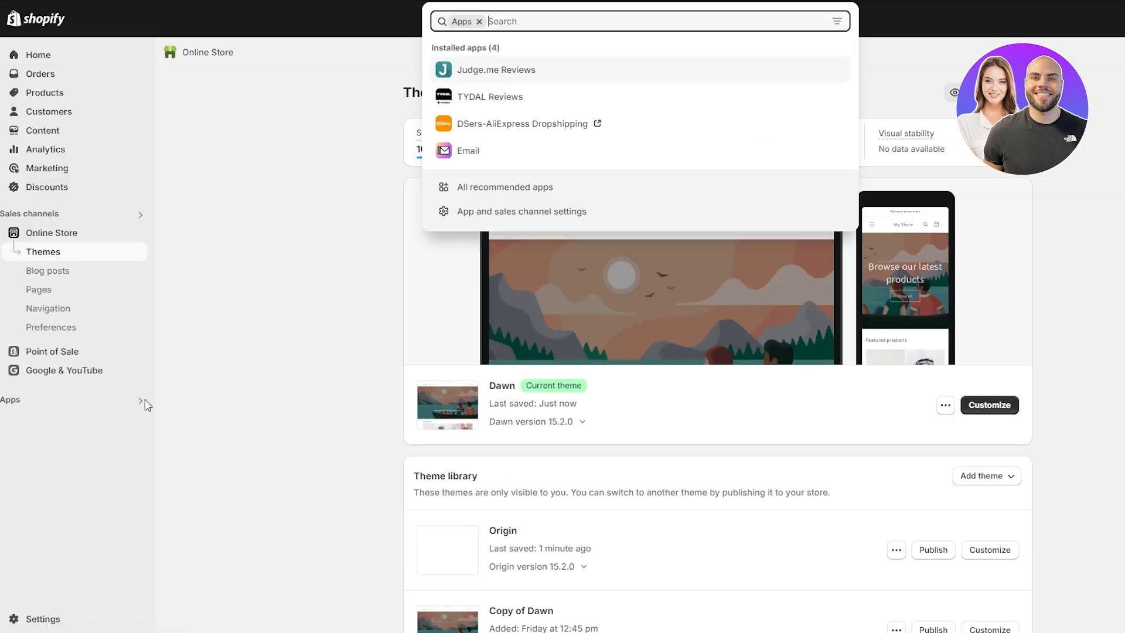
left_click(504, 103)
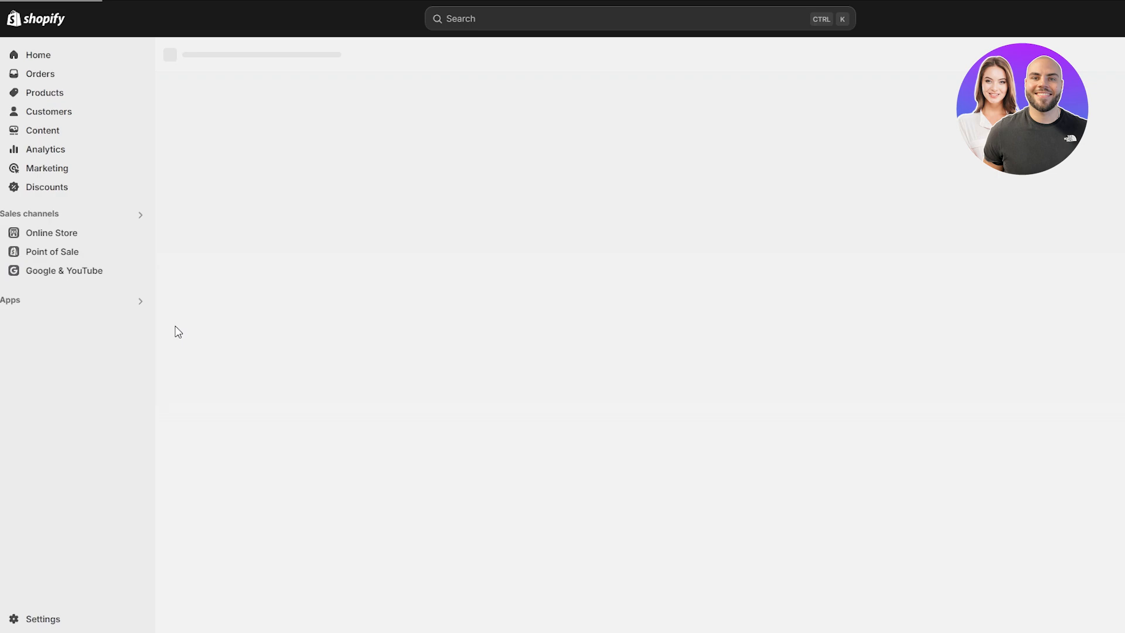
scroll(413, 270, "down", 2)
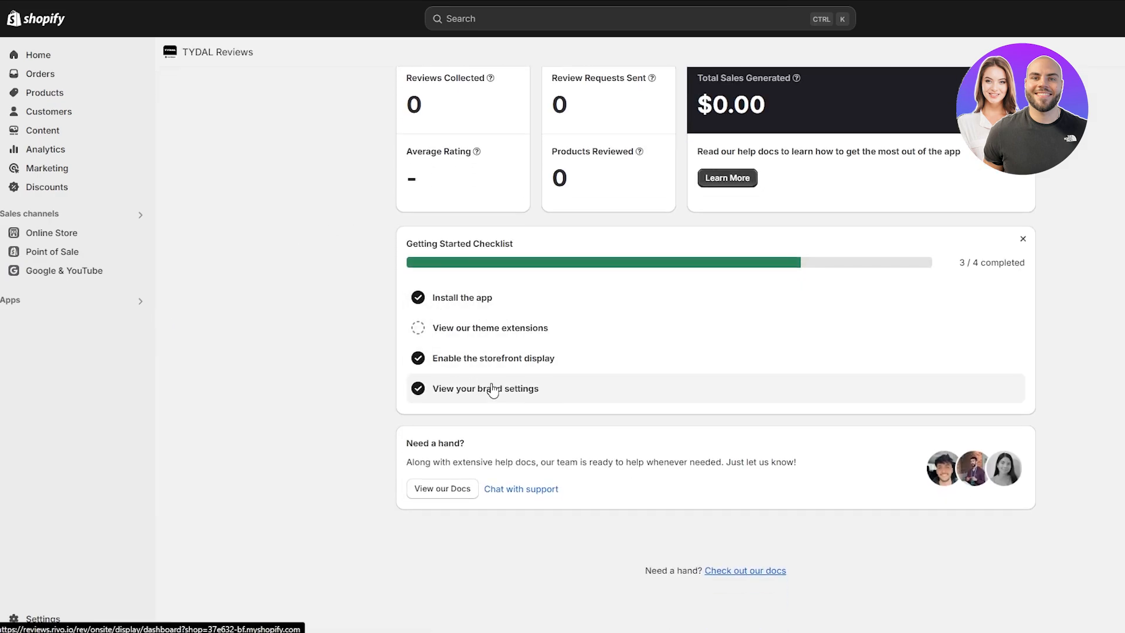
left_click(228, 58)
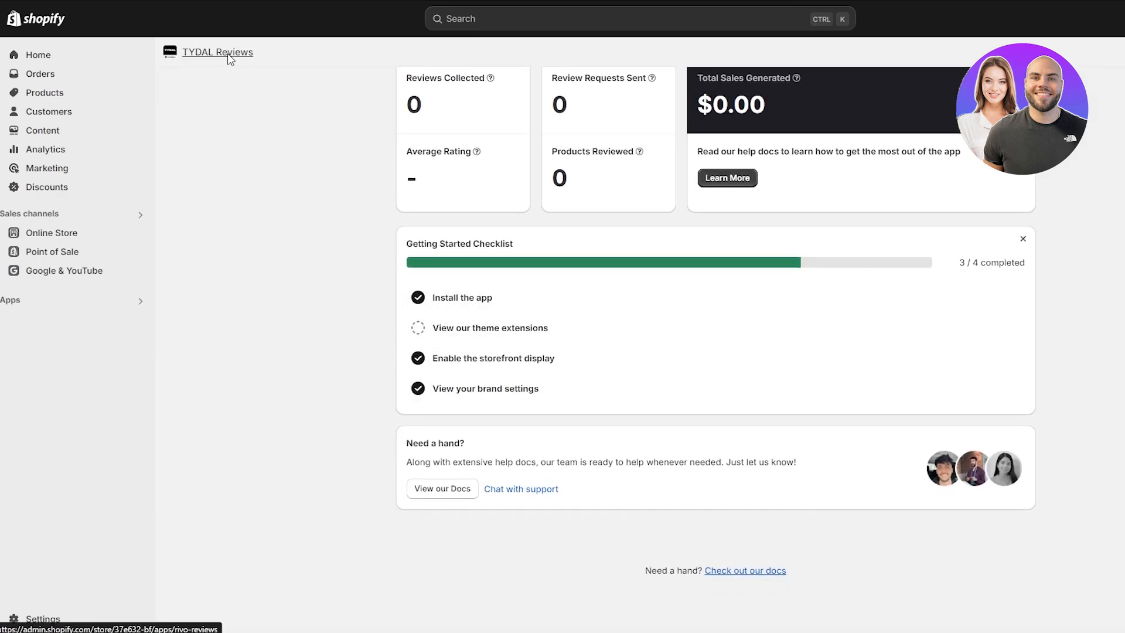
left_click(140, 301)
left_click(331, 248)
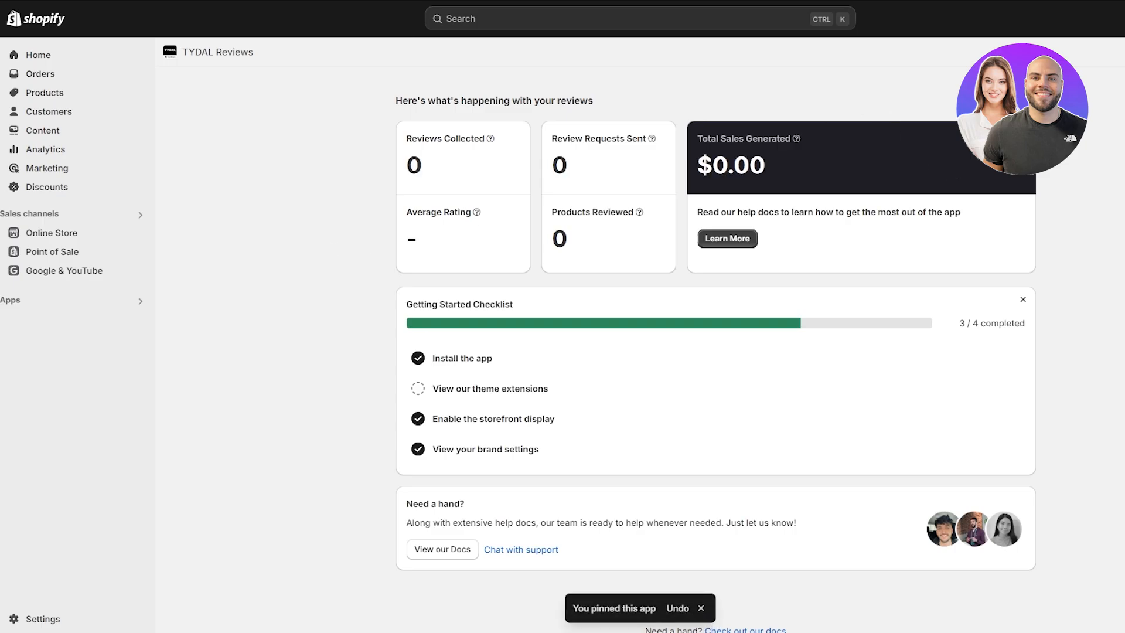
left_click(44, 619)
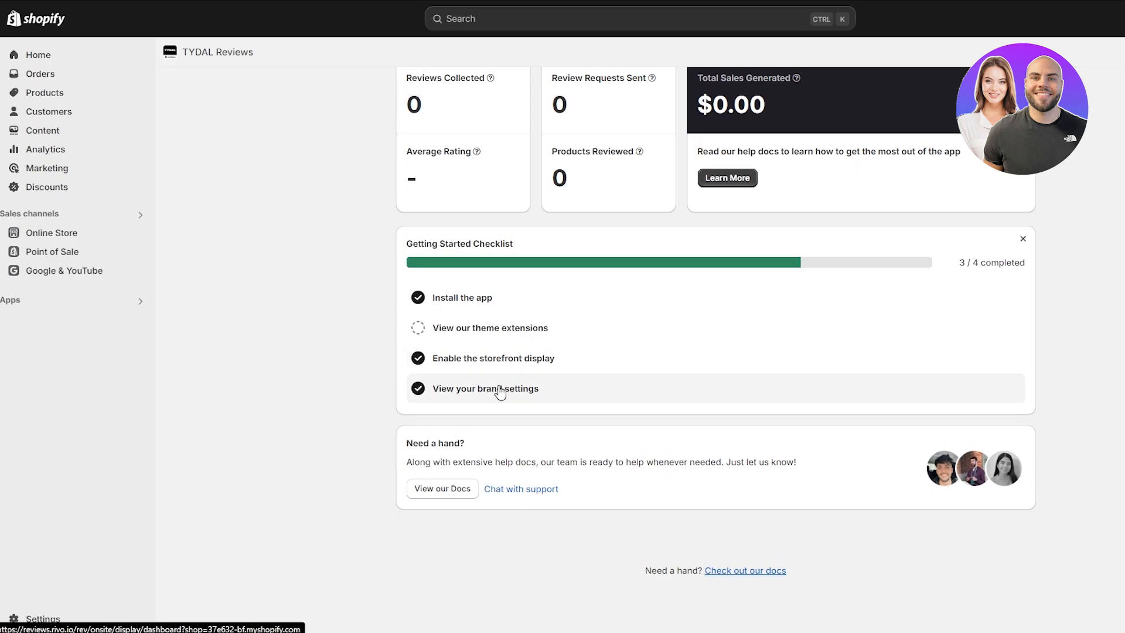
Set the Star Fill Type of TYDAL's Select Rating popup page to Empty, save, and look over the onsite display settings.
left_click(500, 390)
scroll(526, 249, "down", 5)
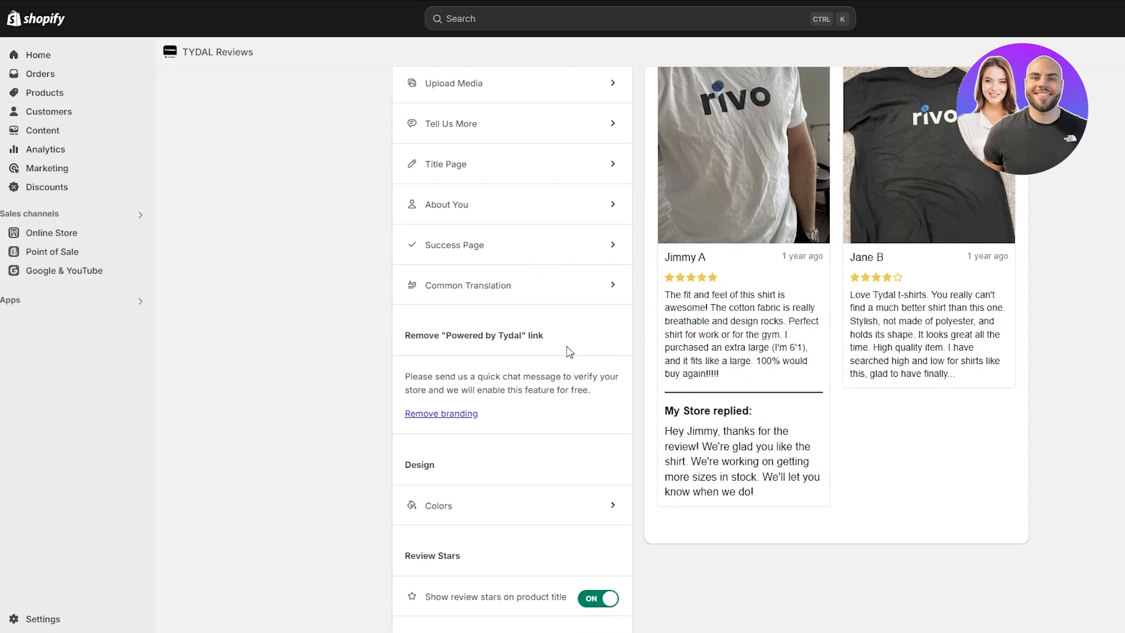
scroll(497, 328, "up", 2)
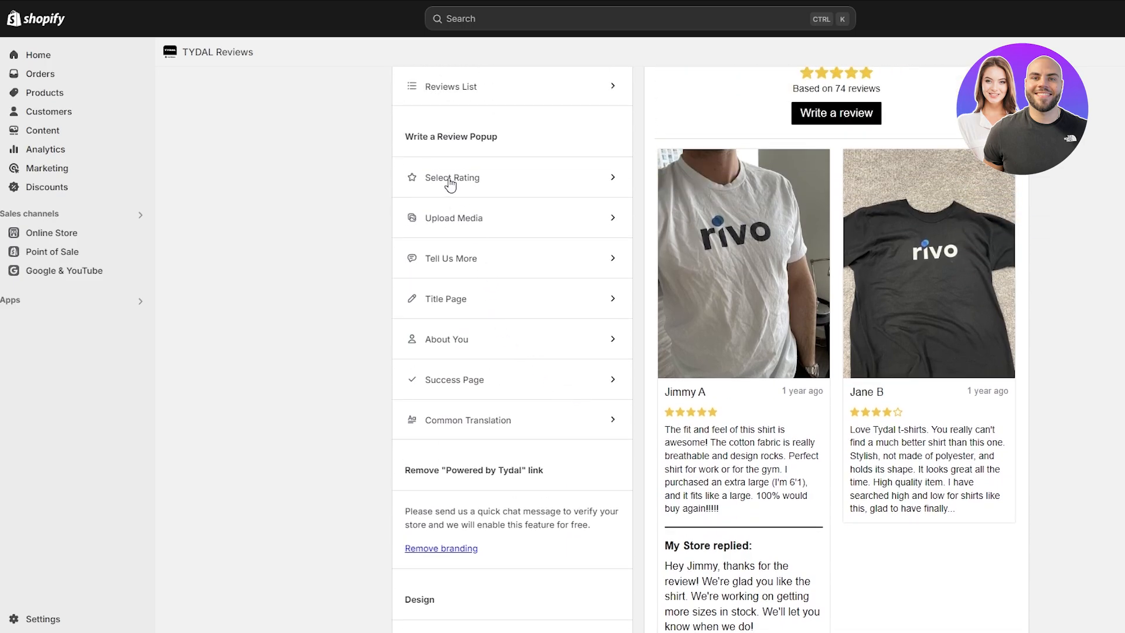
left_click(568, 177)
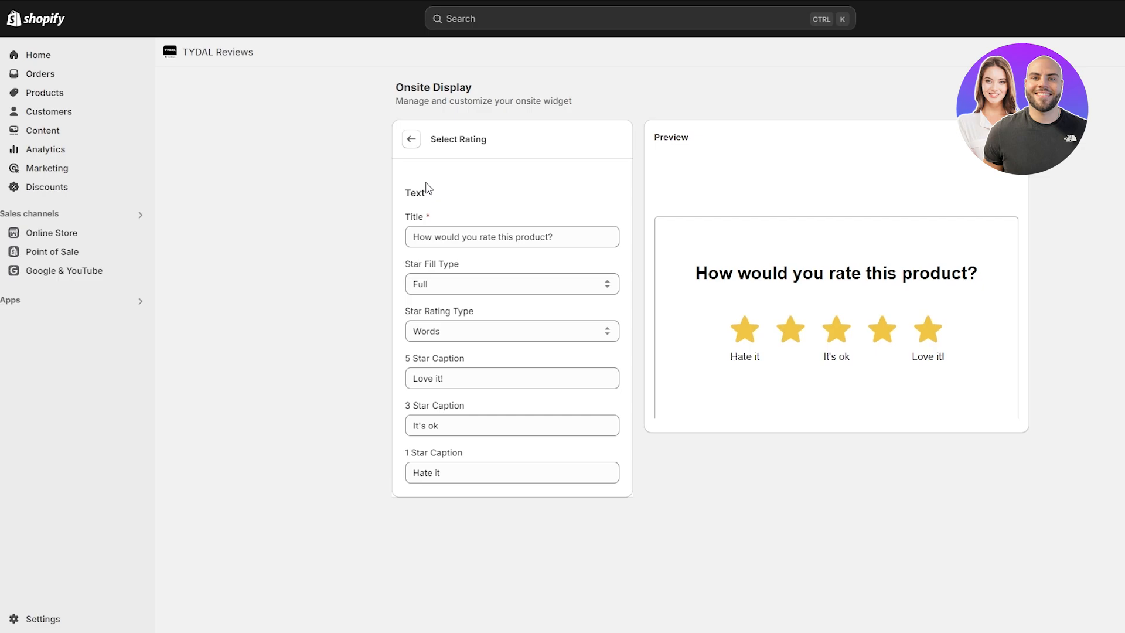
left_click(434, 284)
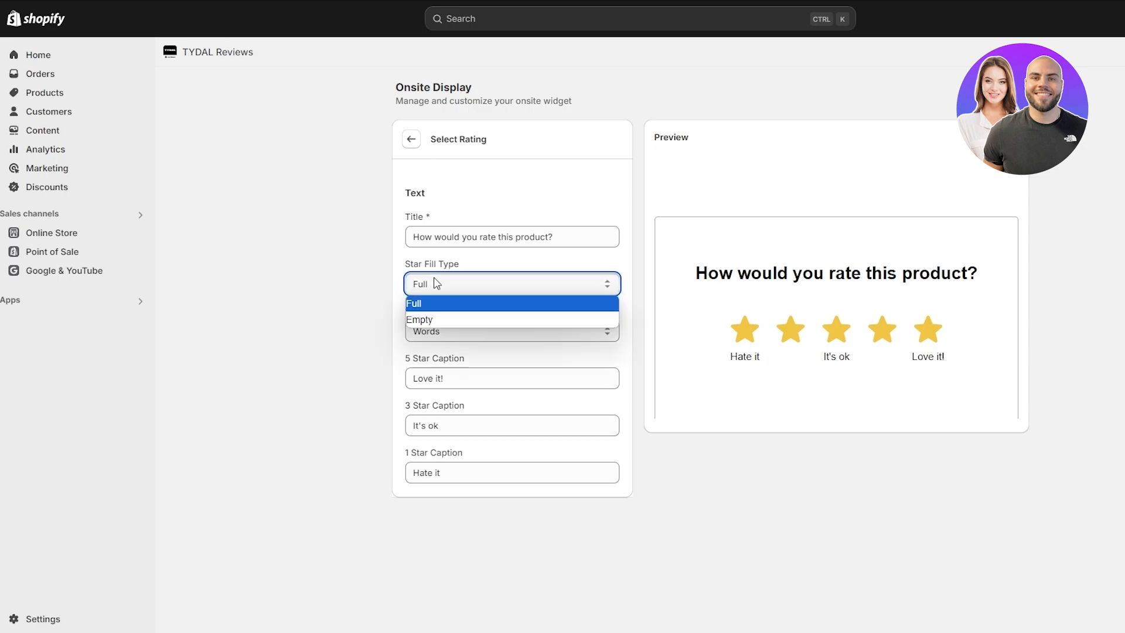
left_click(426, 320)
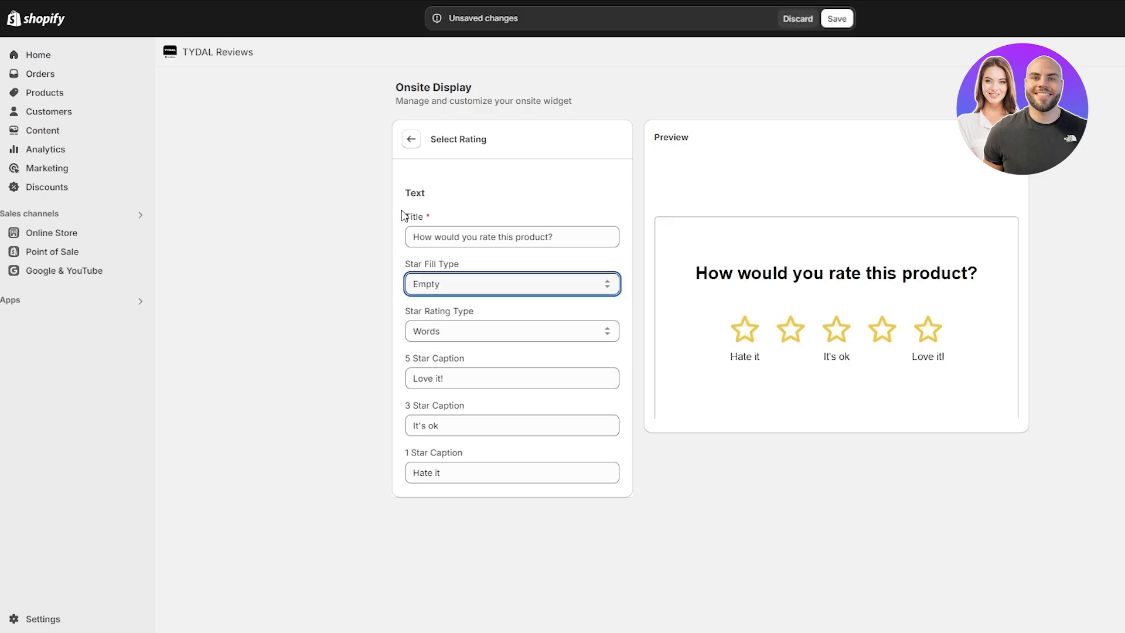
left_click(418, 158)
scroll(567, 306, "down", 2)
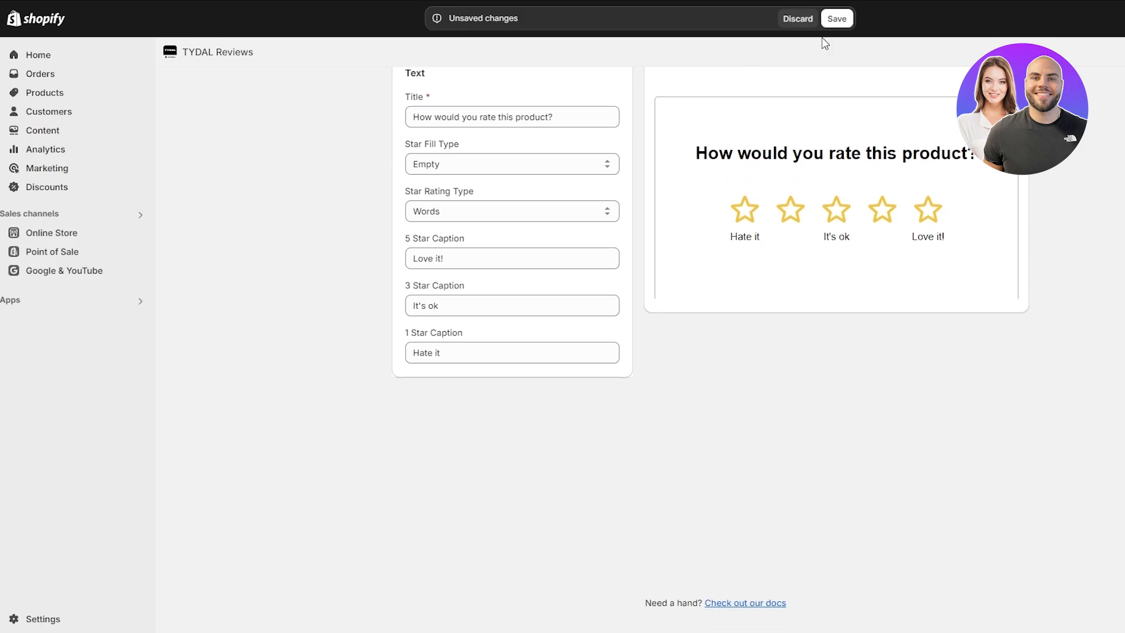
left_click(838, 16)
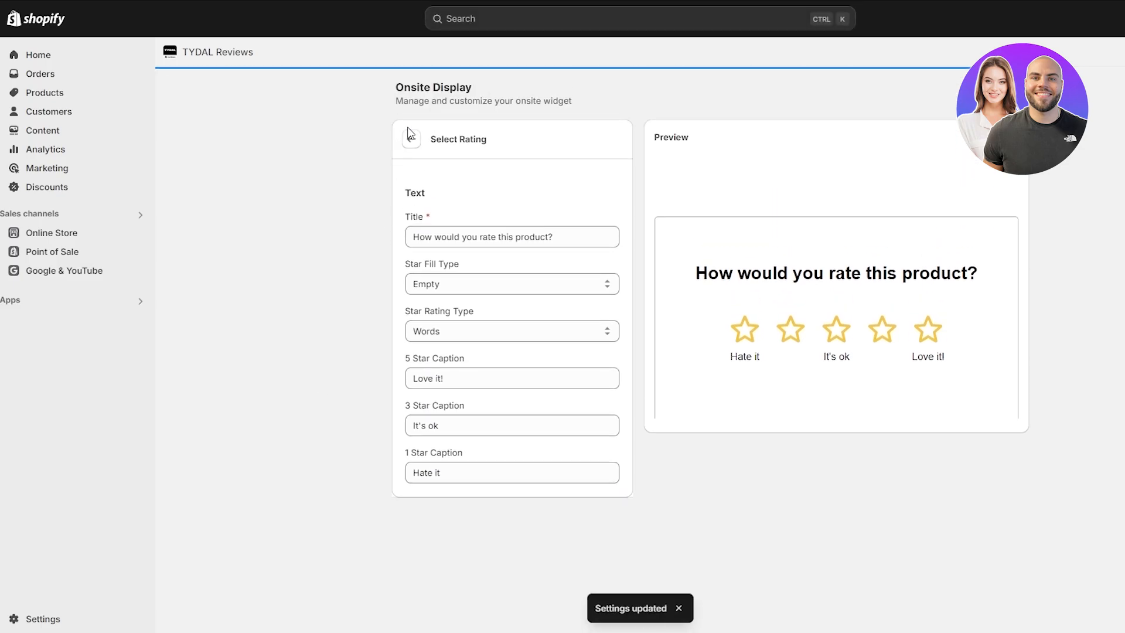
scroll(1055, 328, "down", 6)
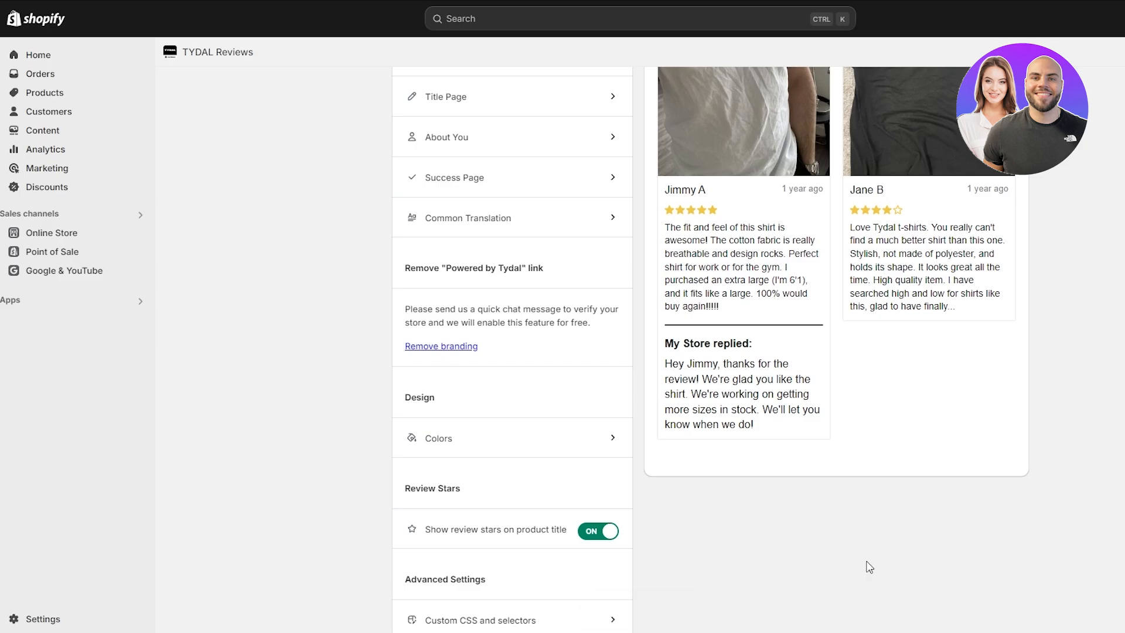
scroll(868, 566, "up", 5)
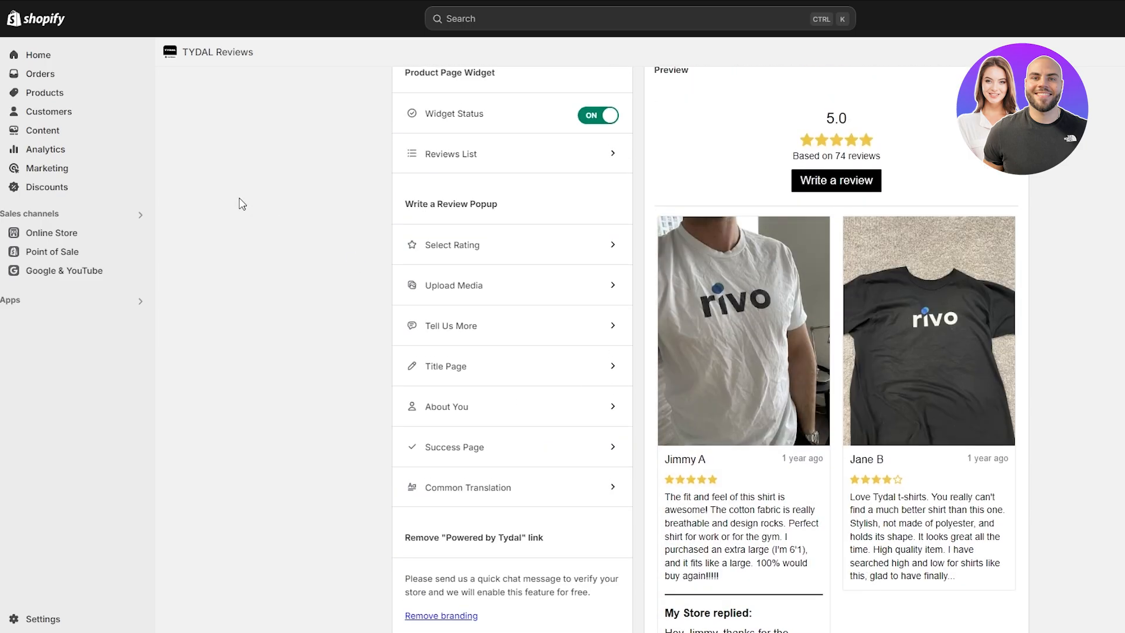
Switch to the Judge.me Reviews app and look through its review widgets.
left_click(61, 21)
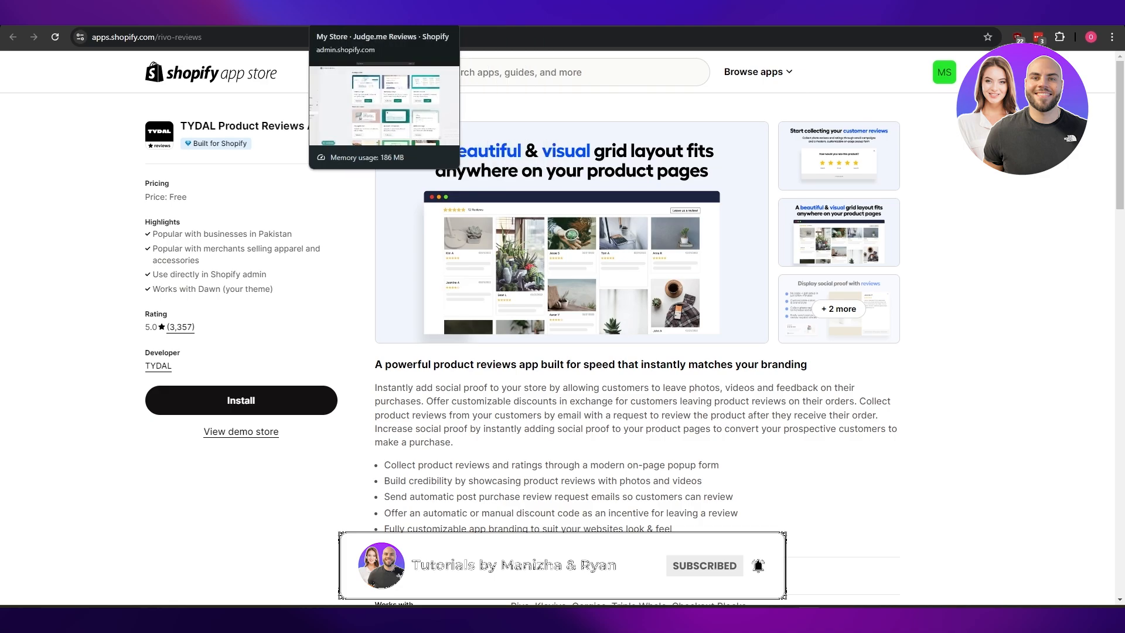
left_click(357, 15)
scroll(288, 225, "down", 2)
scroll(287, 231, "down", 2)
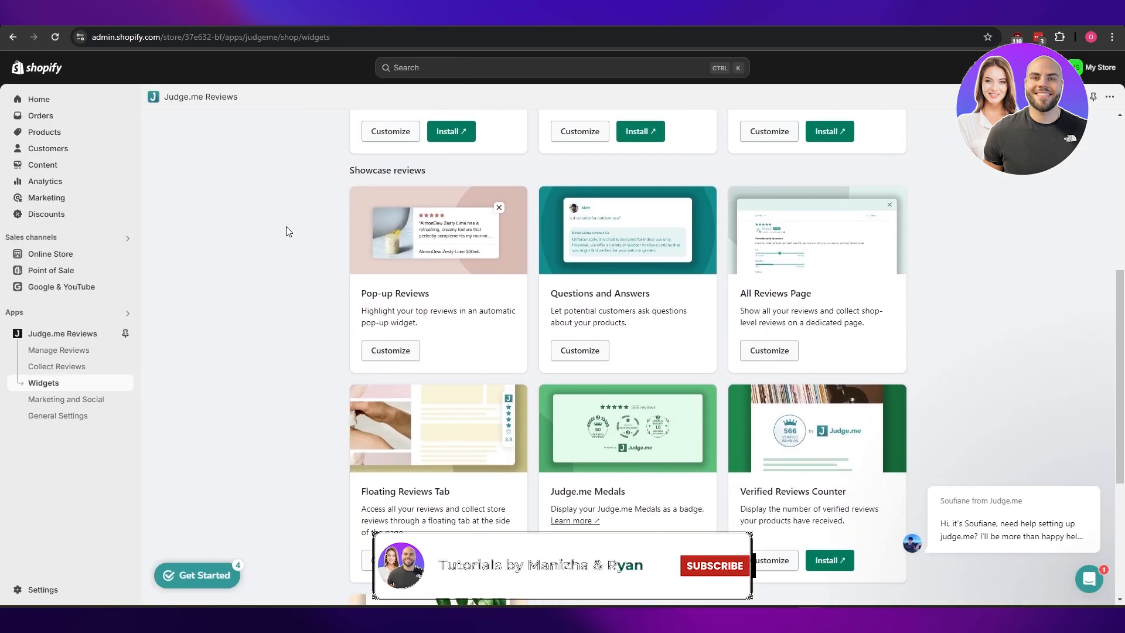